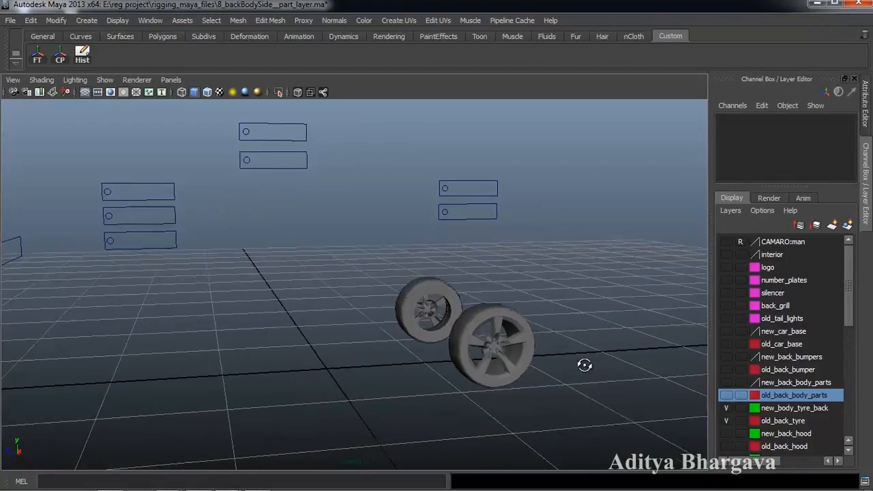
- Show the new_back_hood layer and slide nurbsCircle9 to reveal the spoiler and new tyres
{"action": "left_click", "coordinate": [725, 434]}
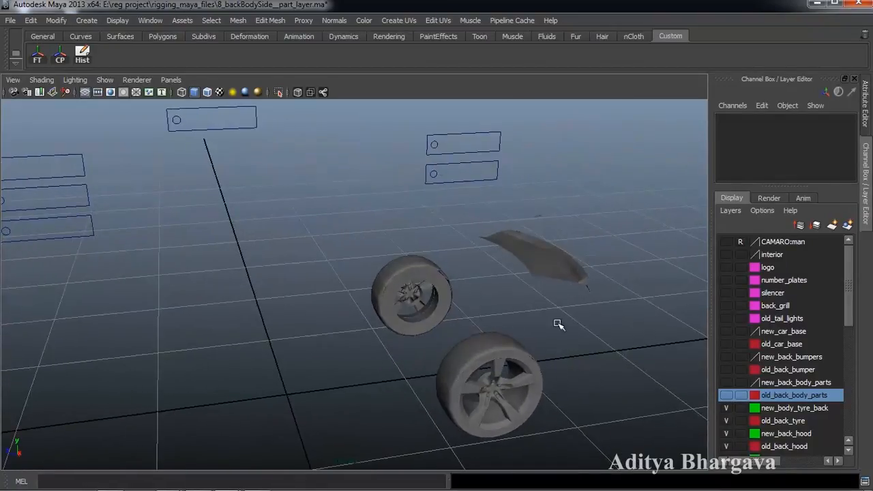
{"action": "left_click", "coordinate": [431, 143]}
{"action": "left_click_drag", "start_coordinate": [402, 145], "coordinate": [516, 142]}
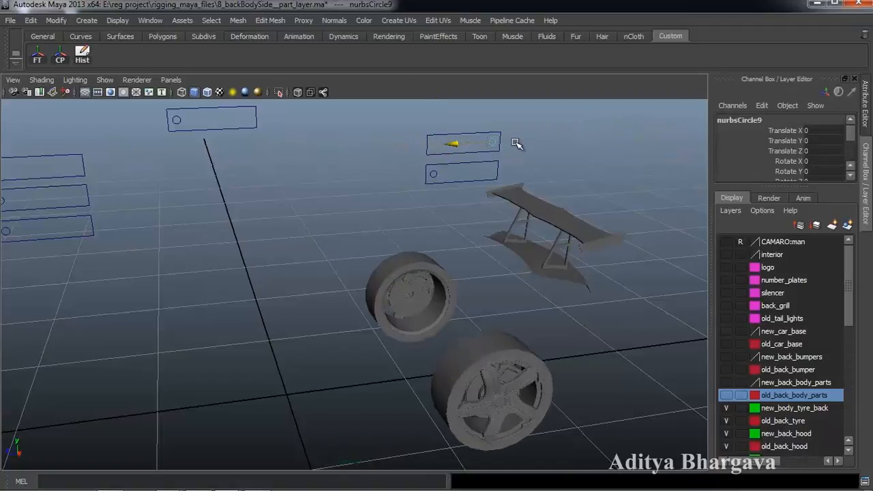
{"action": "left_click_drag", "start_coordinate": [456, 144], "coordinate": [490, 144]}
- Slide nurbsCircle9 back to hide the spoiler and return its Translate Z to 0
{"action": "left_click", "coordinate": [437, 176]}
{"action": "left_click", "coordinate": [494, 141]}
{"action": "left_click_drag", "start_coordinate": [450, 145], "coordinate": [327, 160]}
{"action": "left_click_drag", "start_coordinate": [386, 245], "coordinate": [681, 347], "text": "alt"}
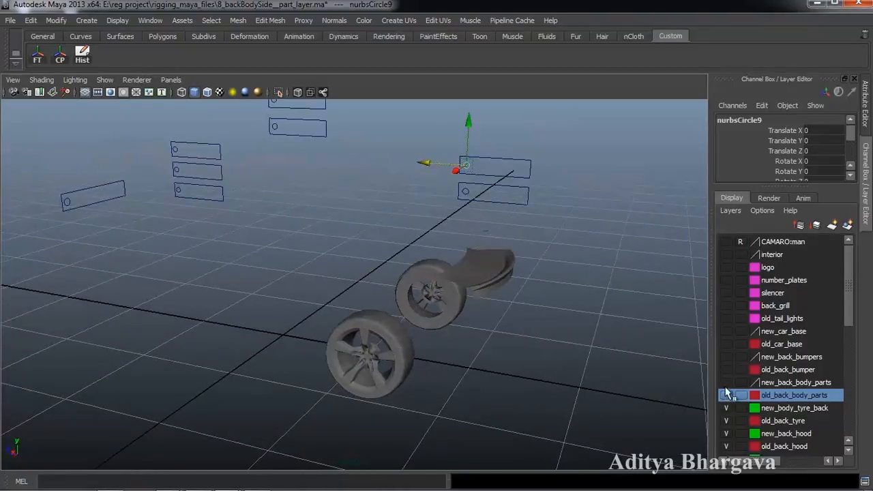
- Check the car layers, ending with the body, bumper, base, tyre and hood layers hidden
{"action": "left_click", "coordinate": [726, 395]}
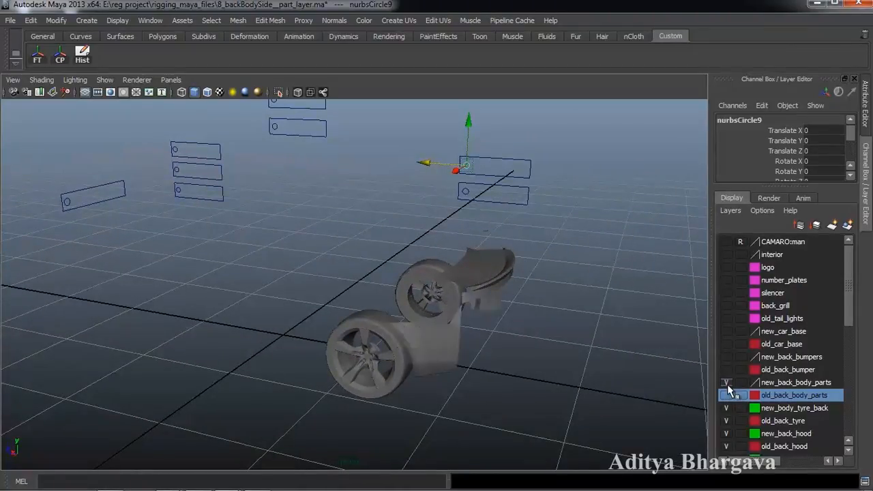
{"action": "left_click", "coordinate": [726, 395]}
{"action": "left_click", "coordinate": [727, 382]}
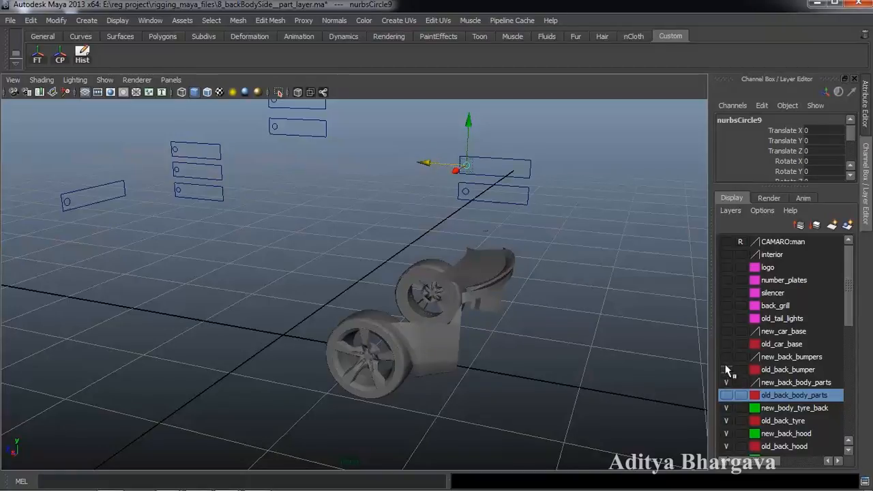
{"action": "left_click", "coordinate": [726, 357]}
{"action": "left_click", "coordinate": [727, 344]}
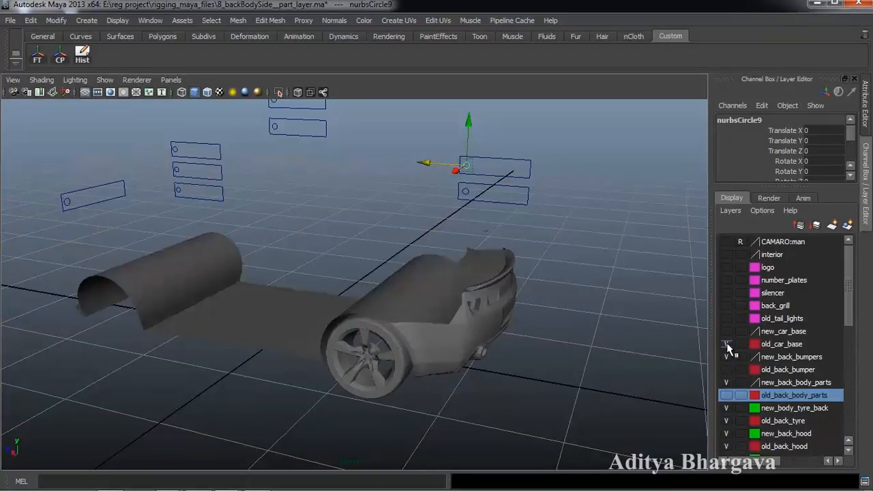
{"action": "left_click", "coordinate": [726, 344]}
{"action": "left_click", "coordinate": [726, 357]}
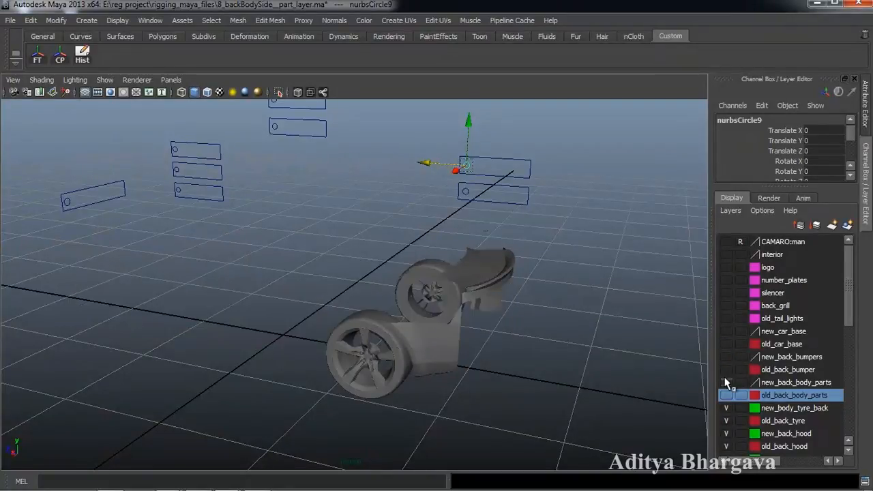
{"action": "left_click", "coordinate": [726, 382]}
{"action": "left_click", "coordinate": [727, 421]}
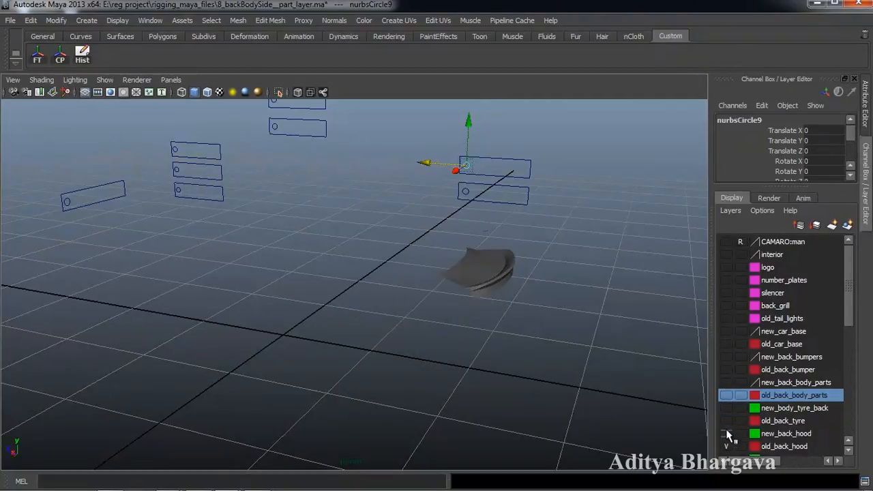
{"action": "left_click", "coordinate": [726, 433]}
{"action": "left_click", "coordinate": [727, 446]}
- Show old_back_bumper and toggle old_back_body_parts on and then off again
{"action": "mouse_move", "coordinate": [600, 356]}
{"action": "left_mouse_down", "text": "alt"}
{"action": "mouse_move", "coordinate": [576, 352]}
{"action": "mouse_move", "coordinate": [581, 331]}
{"action": "mouse_move", "coordinate": [591, 336]}
{"action": "mouse_move", "coordinate": [582, 327]}
{"action": "mouse_move", "coordinate": [588, 347]}
{"action": "mouse_move", "coordinate": [579, 380]}
{"action": "mouse_move", "coordinate": [555, 343]}
{"action": "mouse_move", "coordinate": [589, 347]}
{"action": "left_mouse_up", "text": "alt"}
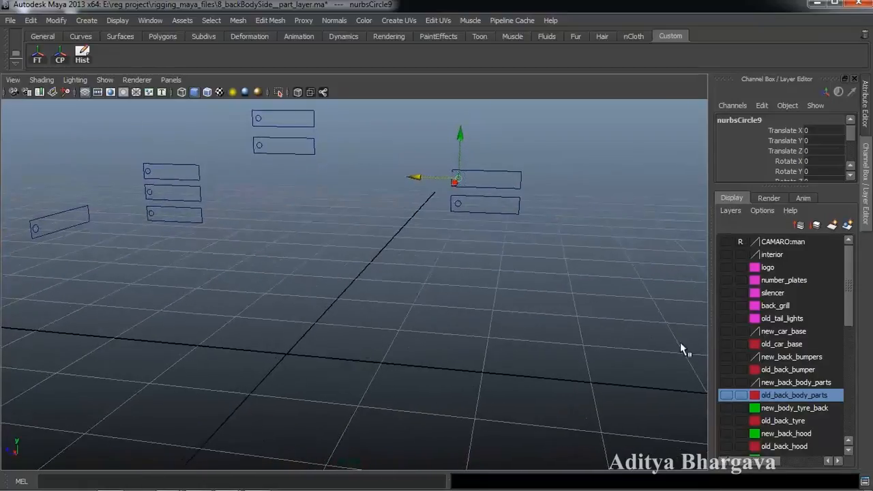
{"action": "left_click", "coordinate": [786, 409]}
{"action": "left_click", "coordinate": [781, 396]}
{"action": "left_click", "coordinate": [726, 395]}
{"action": "left_click", "coordinate": [727, 369]}
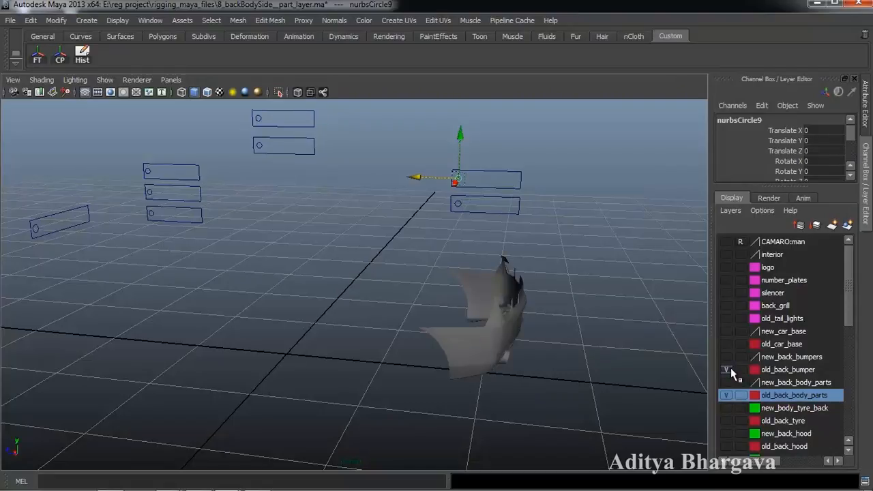
{"action": "left_click", "coordinate": [727, 396]}
- Duplicate the right-hand slider frame with Ctrl+D and raise the copy to Translate Y 0.273
{"action": "left_click_drag", "start_coordinate": [606, 334], "coordinate": [566, 300], "text": "alt"}
{"action": "scroll", "coordinate": [553, 287], "scroll_direction": "up", "scroll_amount": 2}
{"action": "middle_click_drag", "start_coordinate": [553, 284], "coordinate": [547, 307], "text": "alt"}
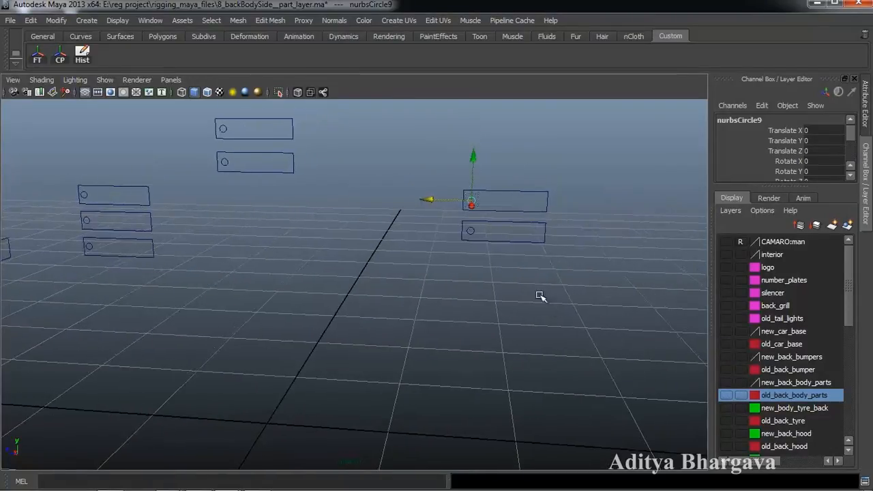
{"action": "left_click", "coordinate": [515, 193]}
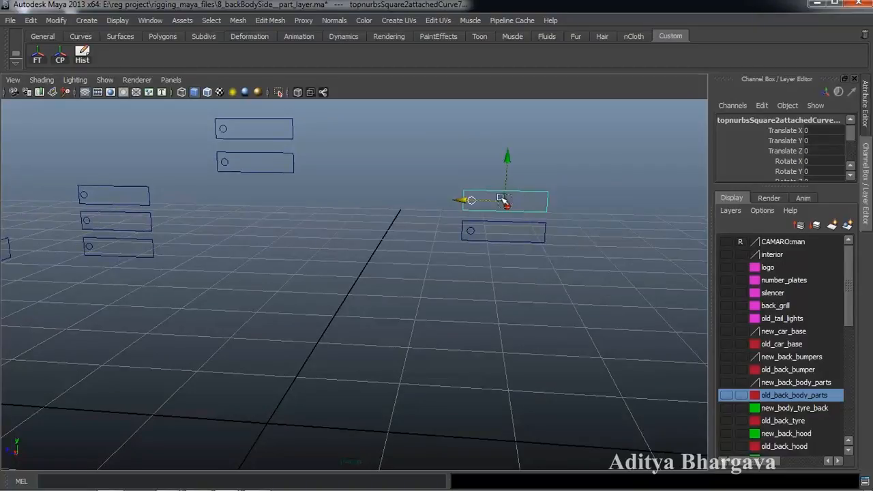
{"action": "key", "text": "ctrl+d"}
{"action": "left_click_drag", "start_coordinate": [511, 160], "coordinate": [512, 132]}
{"action": "left_click_drag", "start_coordinate": [502, 248], "coordinate": [546, 278], "text": "alt"}
- Clear the selection and check the new body, bumper and car base layers, leaving them hidden
{"action": "left_click", "coordinate": [585, 327]}
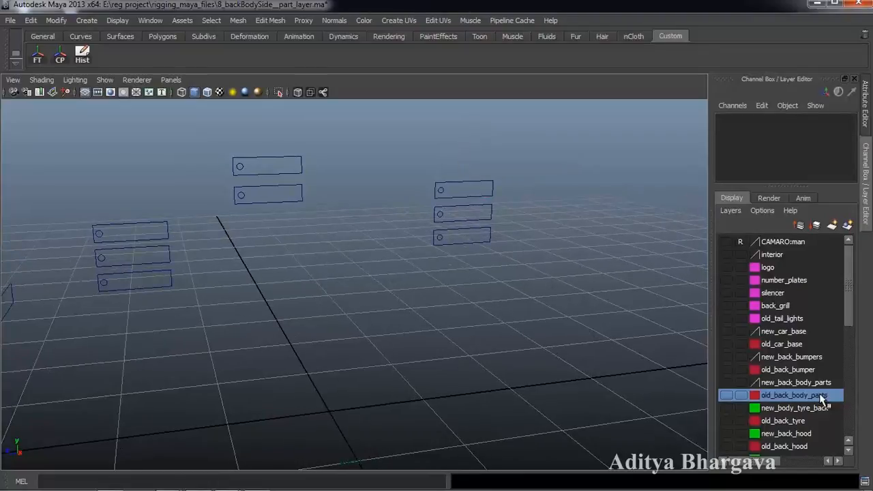
{"action": "left_click", "coordinate": [724, 387]}
{"action": "left_click", "coordinate": [724, 387]}
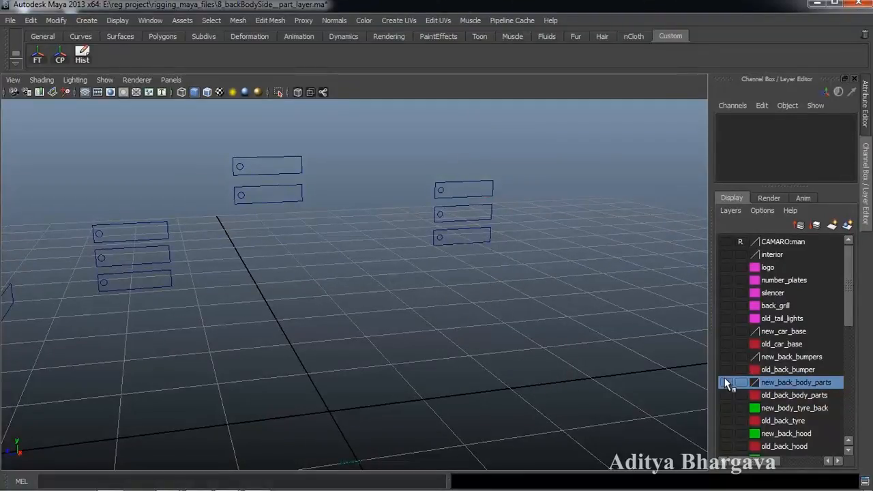
{"action": "left_click", "coordinate": [726, 369]}
{"action": "left_click", "coordinate": [725, 369]}
{"action": "double_click", "coordinate": [726, 346]}
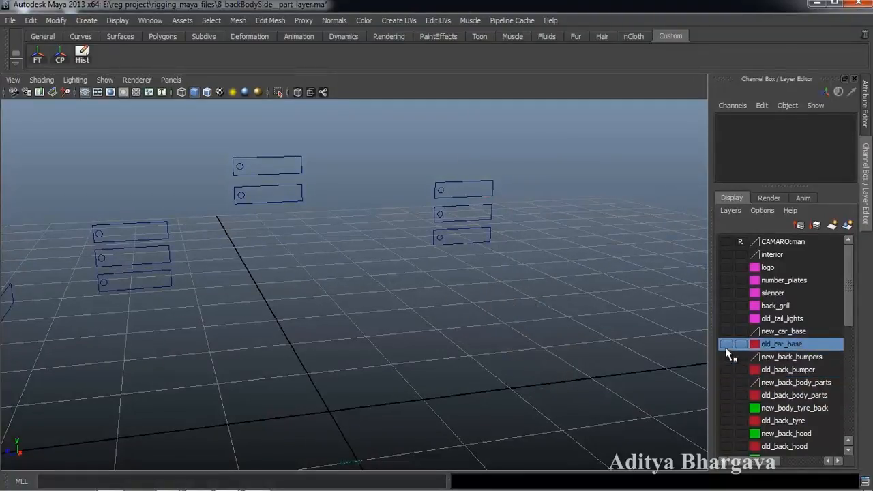
{"action": "left_click", "coordinate": [495, 268]}
{"action": "left_click", "coordinate": [724, 332]}
{"action": "left_click", "coordinate": [725, 332]}
- Show old_back_body_parts, select both of its panels, and bring up the Animate menu from the hotbox
{"action": "left_click", "coordinate": [754, 395]}
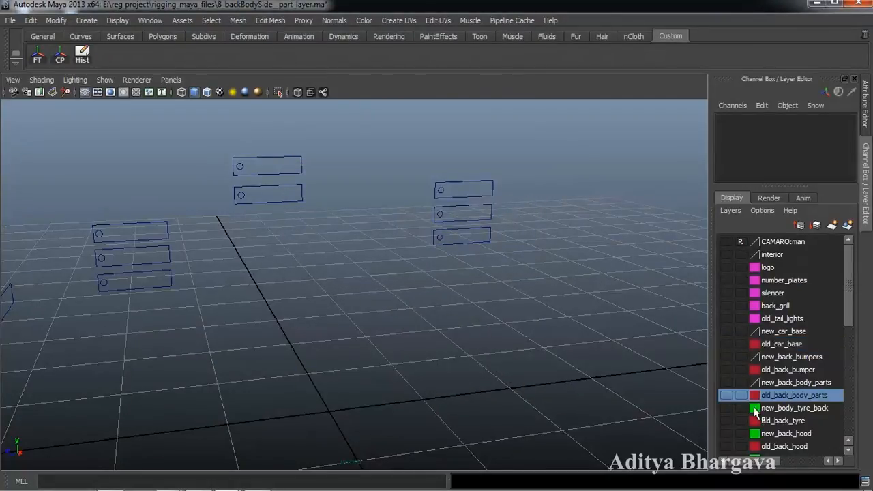
{"action": "left_click", "coordinate": [725, 395]}
{"action": "left_click_drag", "start_coordinate": [619, 343], "coordinate": [575, 375], "text": "alt"}
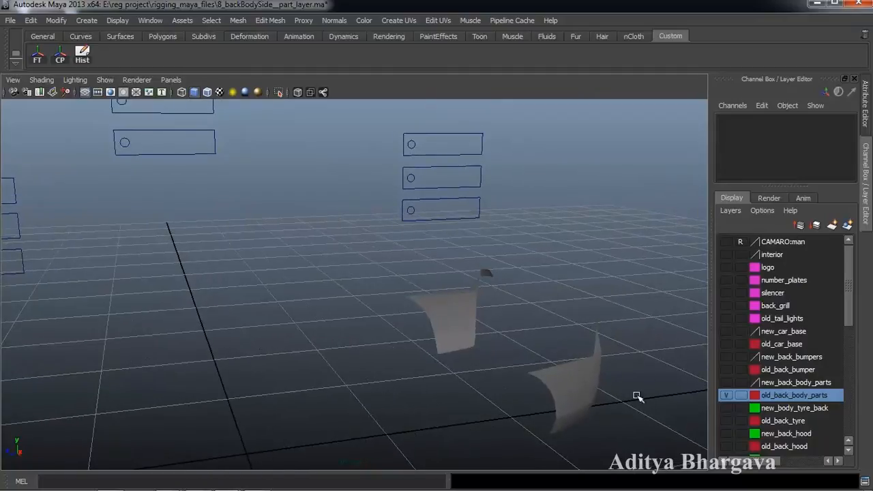
{"action": "left_click", "coordinate": [588, 390]}
{"action": "left_click_drag", "start_coordinate": [656, 350], "coordinate": [566, 353], "text": "alt"}
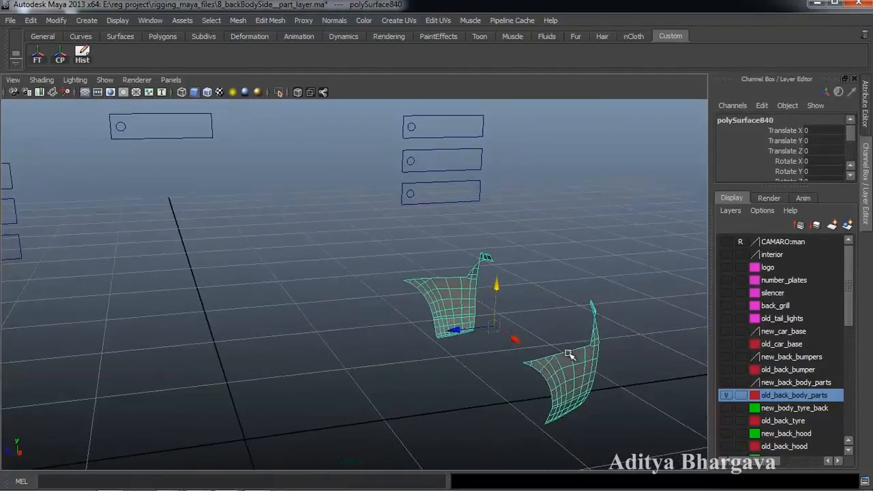
{"action": "key", "text": "space"}
{"action": "left_click_drag", "start_coordinate": [154, 194], "coordinate": [299, 250]}
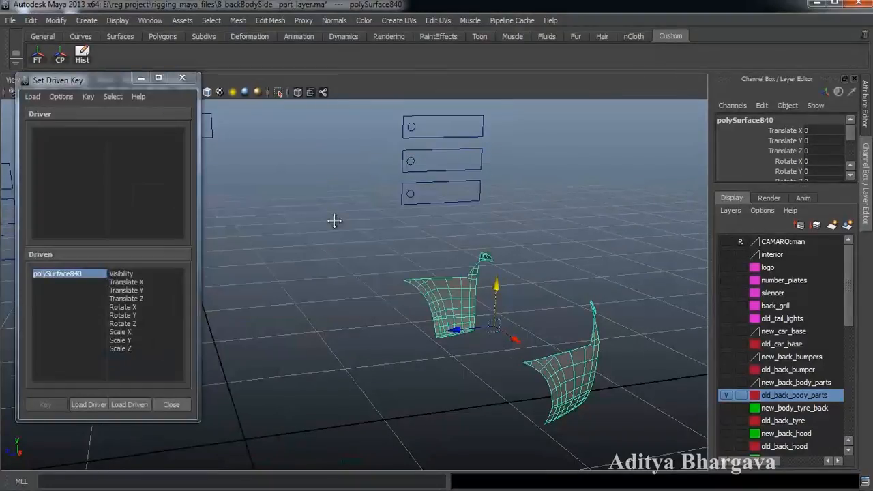
- Load the top slider handle nurbsCircle10 as the Set Driven Key driver
{"action": "left_click_drag", "start_coordinate": [330, 216], "coordinate": [348, 252], "text": "alt"}
{"action": "left_click_drag", "start_coordinate": [242, 225], "coordinate": [349, 267], "text": "alt"}
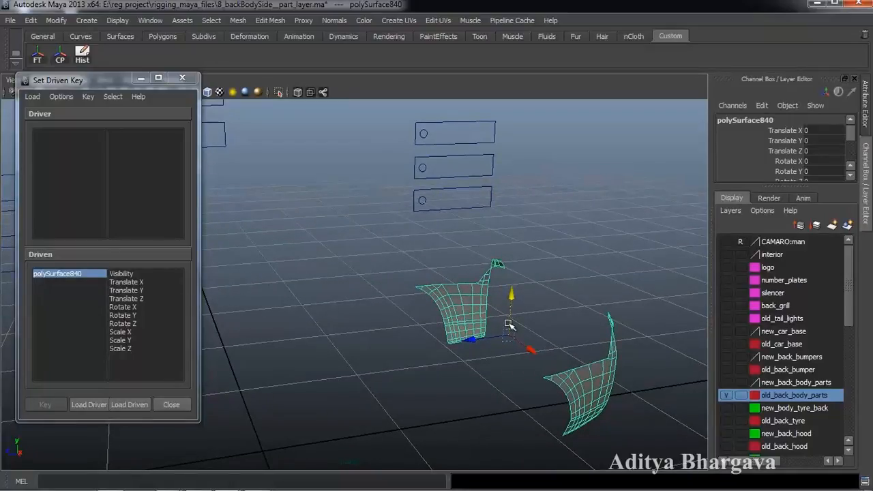
{"action": "left_click", "coordinate": [149, 404]}
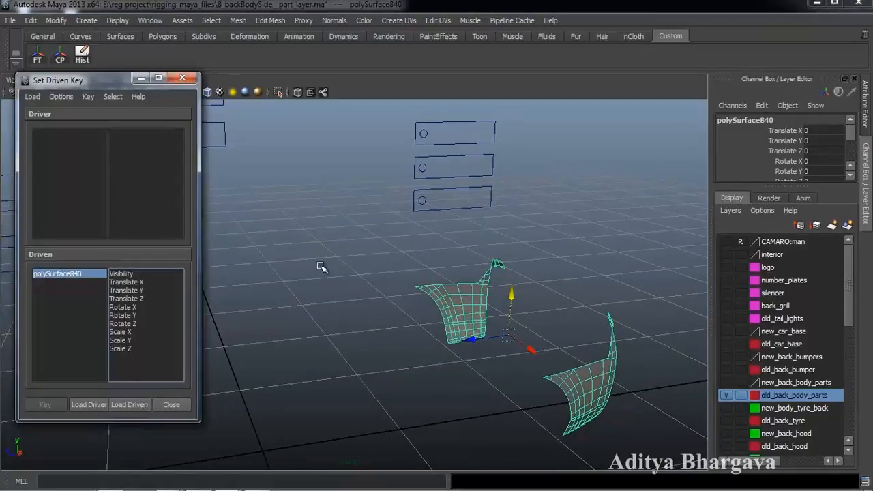
{"action": "left_click", "coordinate": [426, 135]}
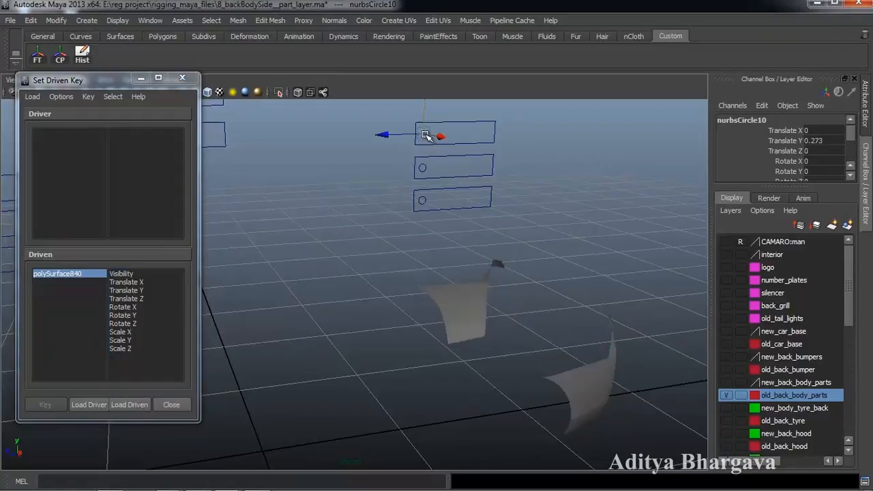
{"action": "left_click", "coordinate": [98, 404]}
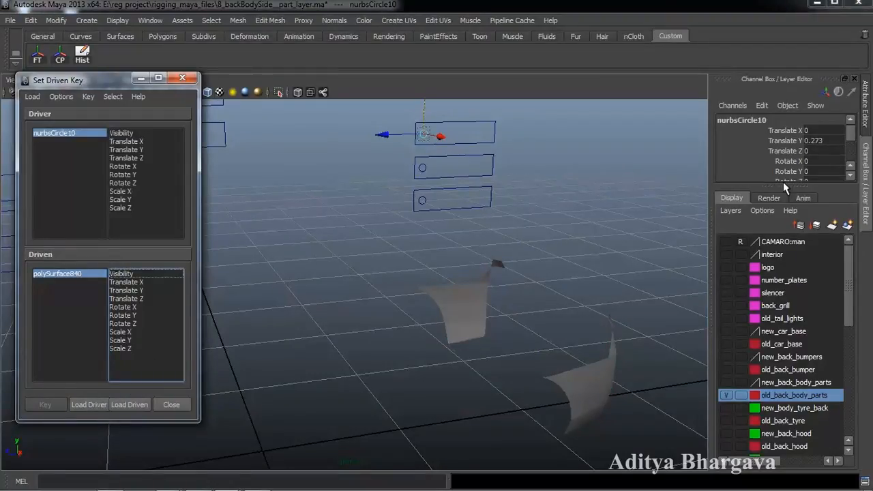
- Enlarge the channel area, test the new handle, and select back body panel polySurface840
{"action": "left_click_drag", "start_coordinate": [782, 183], "coordinate": [790, 265]}
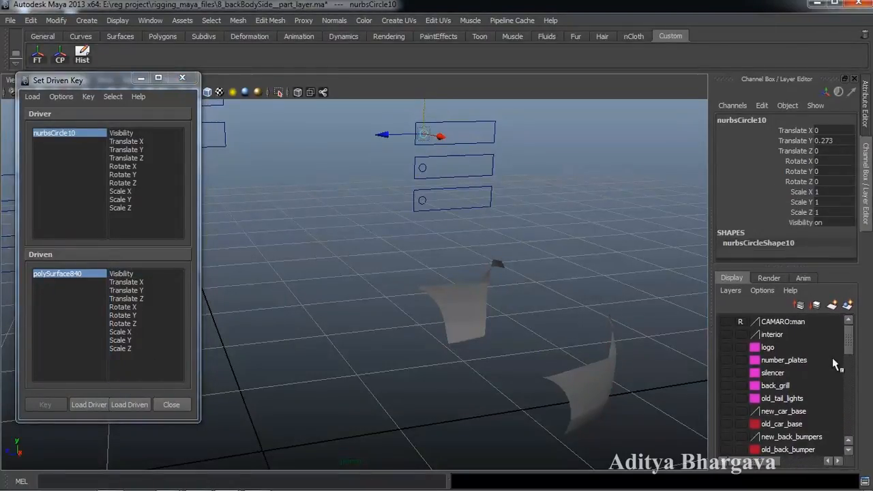
{"action": "left_click_drag", "start_coordinate": [845, 343], "coordinate": [850, 366]}
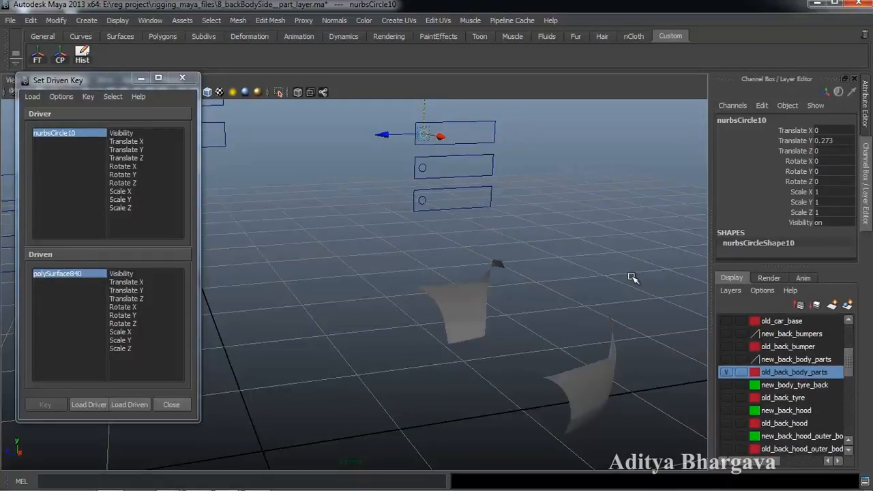
{"action": "middle_click_drag", "start_coordinate": [590, 265], "coordinate": [579, 257], "text": "alt"}
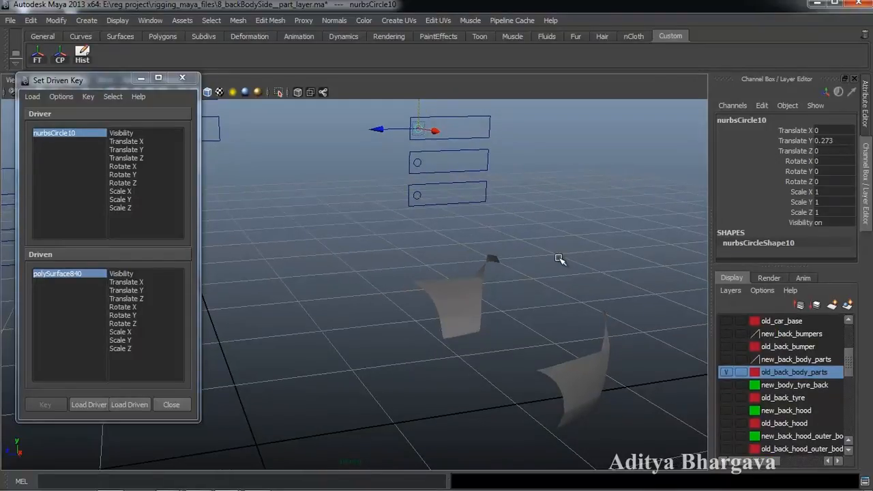
{"action": "mouse_move", "coordinate": [572, 314]}
{"action": "middle_mouse_down", "text": "alt"}
{"action": "mouse_move", "coordinate": [567, 292]}
{"action": "mouse_move", "coordinate": [556, 311]}
{"action": "middle_mouse_up", "text": "alt"}
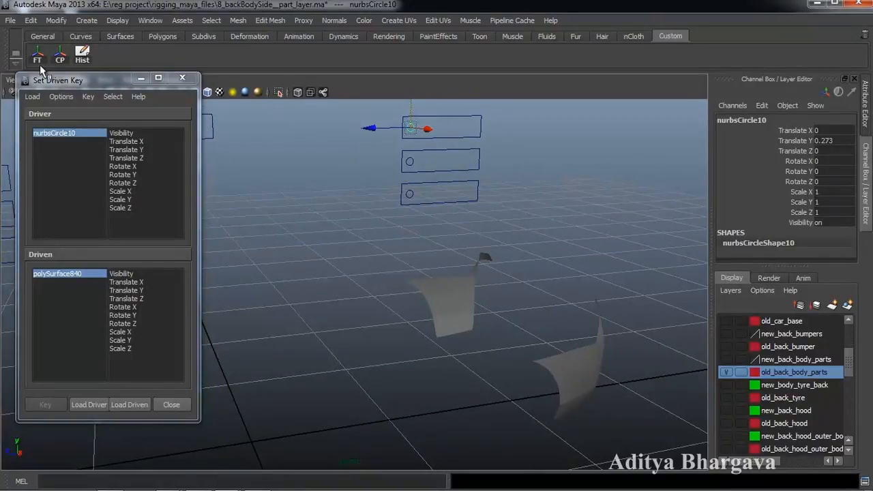
{"action": "left_click_drag", "start_coordinate": [375, 127], "coordinate": [349, 134]}
{"action": "left_click", "coordinate": [451, 137]}
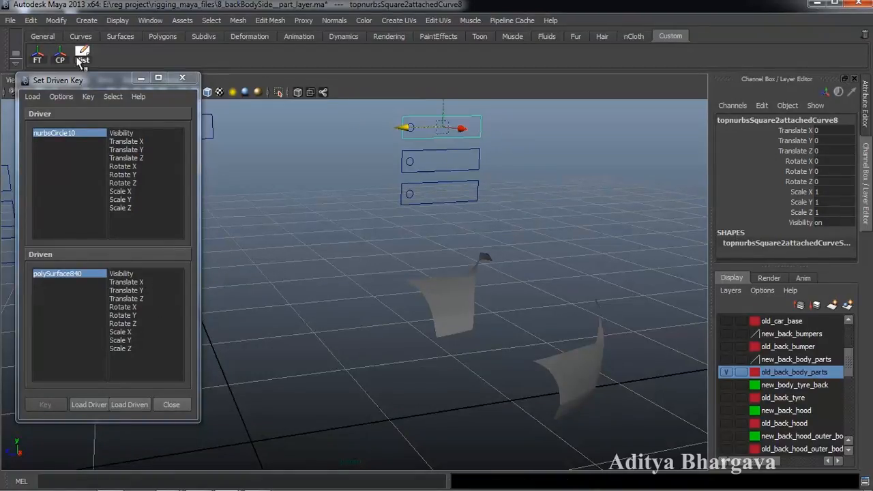
{"action": "left_click", "coordinate": [395, 131]}
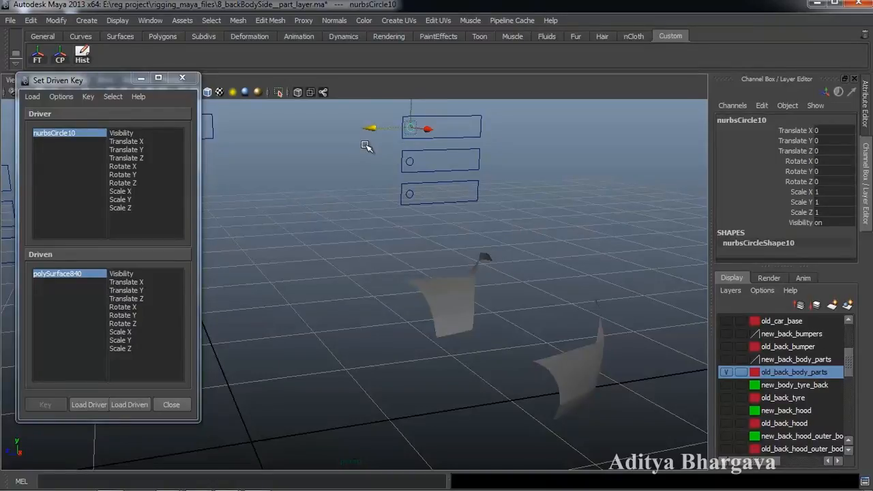
{"action": "left_click_drag", "start_coordinate": [558, 346], "coordinate": [536, 368], "text": "alt"}
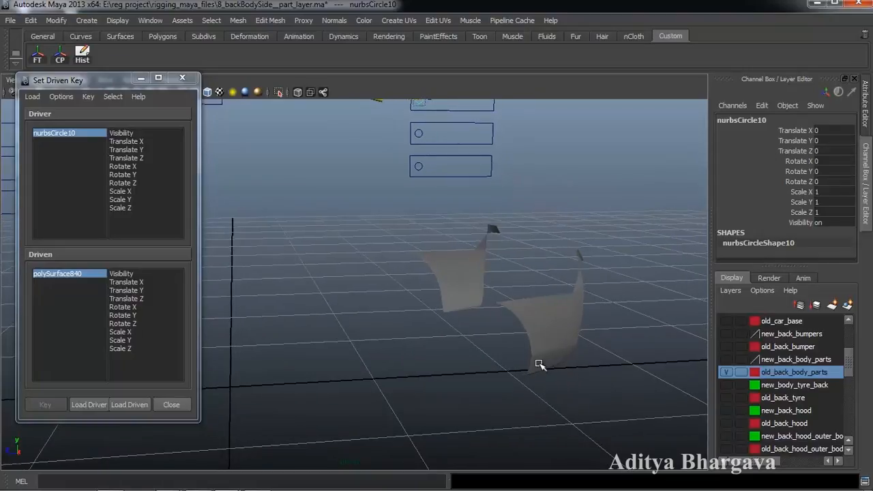
{"action": "left_click", "coordinate": [570, 326]}
{"action": "left_click_drag", "start_coordinate": [452, 372], "coordinate": [518, 381], "text": "alt"}
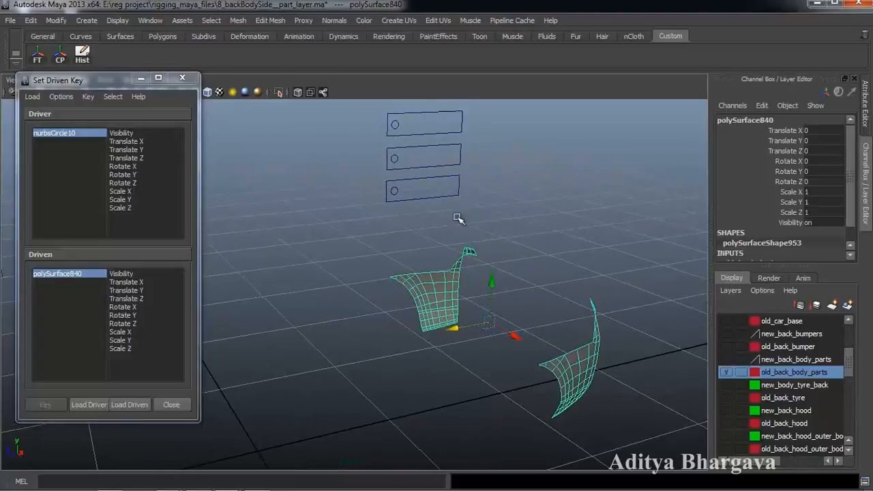
- Key polySurface840's Scale X against nurbsCircle10's Translate Z at the slider's rest position
{"action": "left_click", "coordinate": [395, 130]}
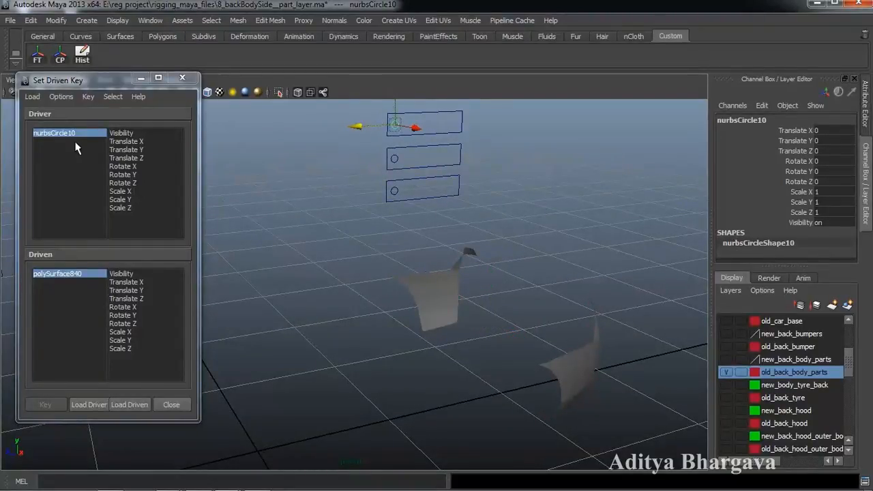
{"action": "left_click", "coordinate": [142, 158]}
{"action": "left_click_drag", "start_coordinate": [286, 341], "coordinate": [460, 324], "text": "alt"}
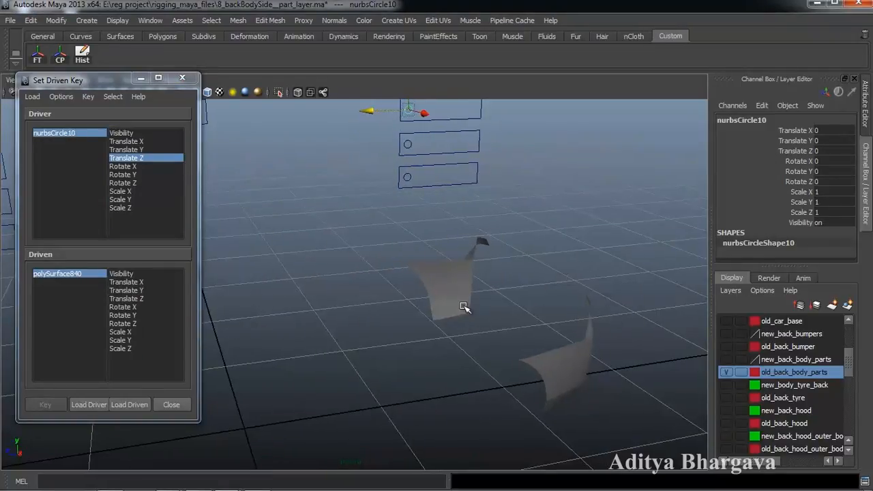
{"action": "left_click", "coordinate": [474, 299]}
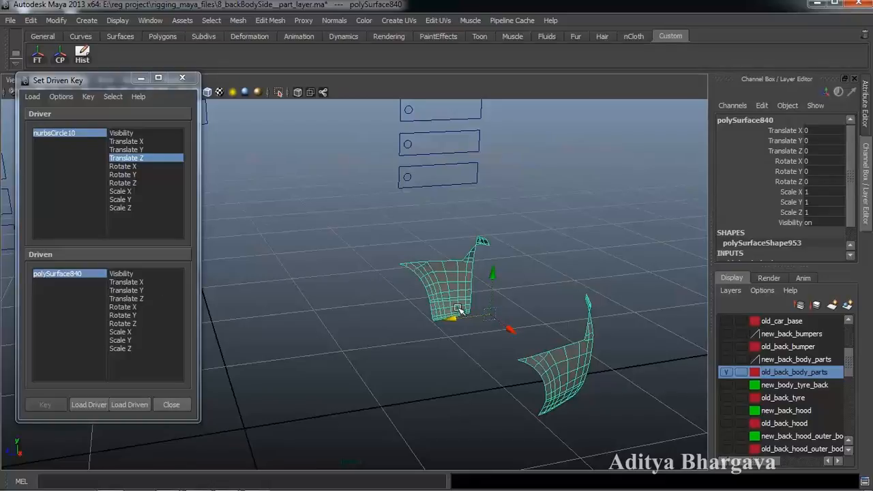
{"action": "left_click_drag", "start_coordinate": [298, 371], "coordinate": [318, 409], "text": "alt"}
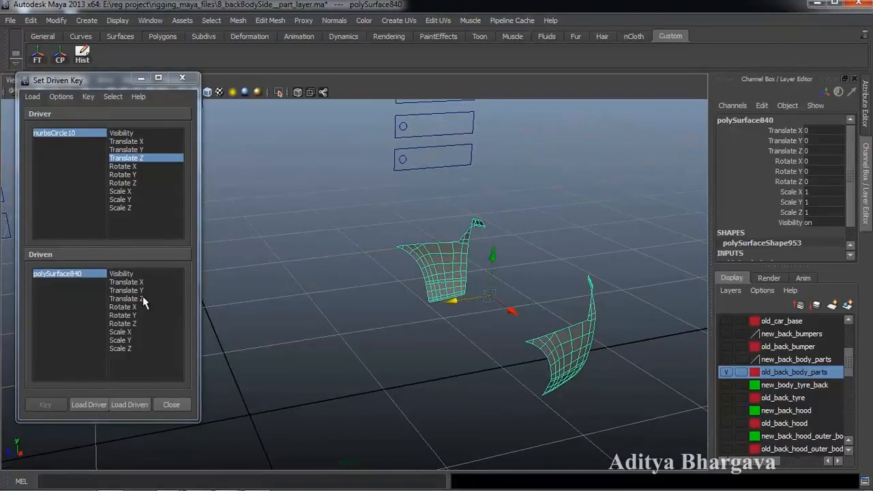
{"action": "left_click", "coordinate": [133, 332]}
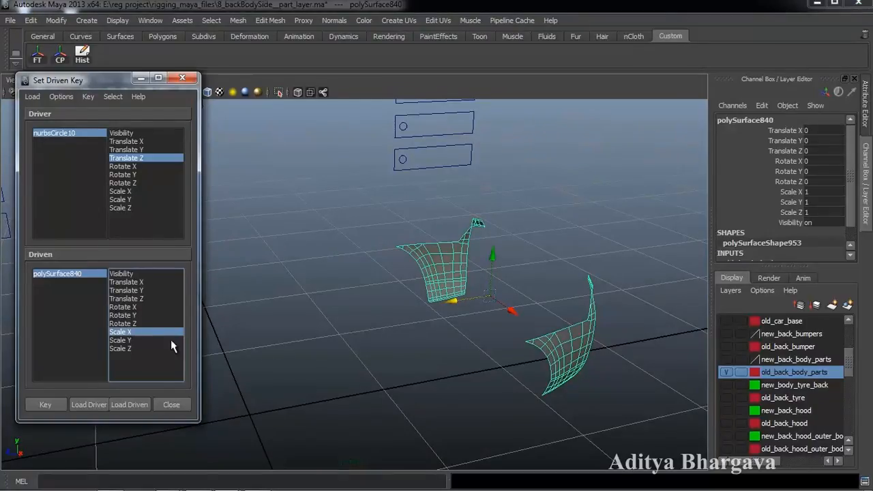
{"action": "left_click_drag", "start_coordinate": [392, 345], "coordinate": [368, 300], "text": "alt"}
{"action": "left_click", "coordinate": [56, 407]}
- Slide nurbsCircle10 along Z, widen polySurface840 to Scale X 1.113, and key it
{"action": "left_click_drag", "start_coordinate": [369, 340], "coordinate": [363, 368], "text": "alt"}
{"action": "left_click", "coordinate": [407, 147]}
{"action": "left_click_drag", "start_coordinate": [378, 151], "coordinate": [390, 152]}
{"action": "left_click", "coordinate": [61, 273]}
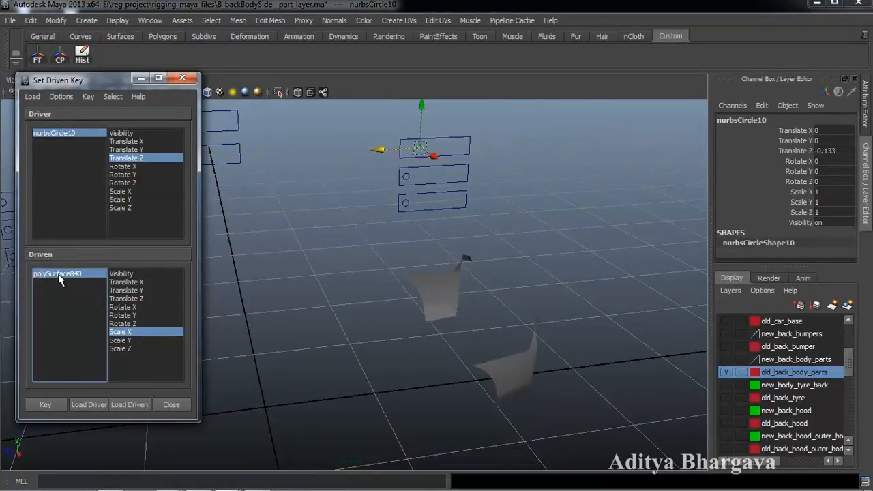
{"action": "left_click_drag", "start_coordinate": [341, 360], "coordinate": [404, 392], "text": "alt"}
{"action": "key", "text": "r"}
{"action": "left_click_drag", "start_coordinate": [494, 342], "coordinate": [501, 345]}
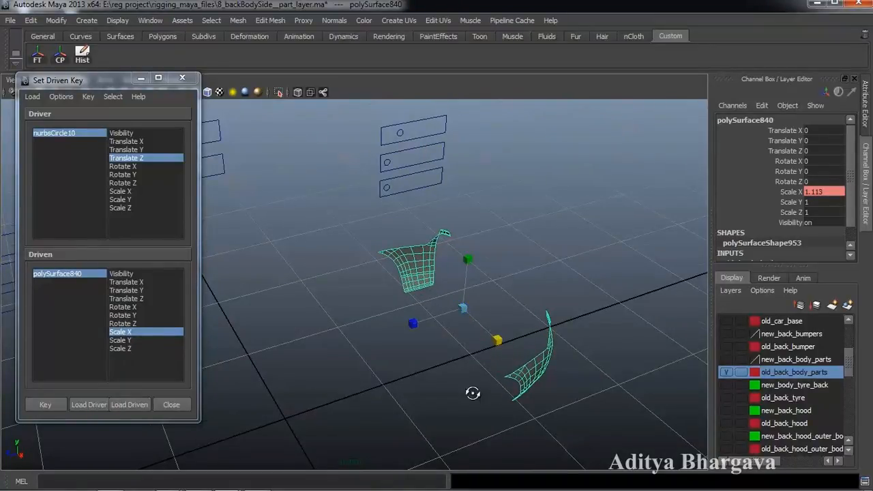
{"action": "left_click_drag", "start_coordinate": [478, 393], "coordinate": [456, 372], "text": "alt"}
{"action": "left_click", "coordinate": [42, 405]}
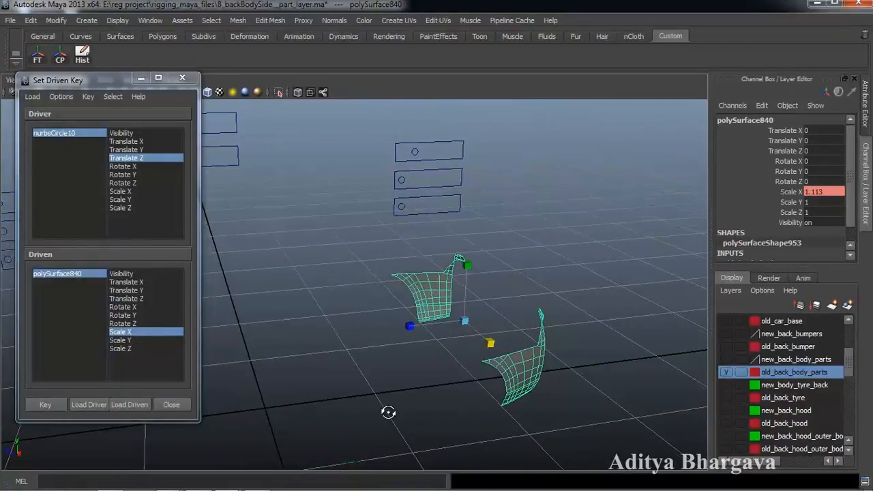
- Check the slider's Translate Z value, then reselect the polySurface840 surfaces
{"action": "left_click_drag", "start_coordinate": [384, 410], "coordinate": [371, 391], "text": "alt"}
{"action": "middle_click_drag", "start_coordinate": [376, 389], "coordinate": [375, 357], "text": "alt"}
{"action": "scroll", "coordinate": [376, 356], "scroll_direction": "up", "scroll_amount": 2}
{"action": "left_click_drag", "start_coordinate": [376, 357], "coordinate": [397, 366], "text": "alt"}
{"action": "middle_click_drag", "start_coordinate": [427, 376], "coordinate": [430, 384], "text": "alt"}
{"action": "left_click_drag", "start_coordinate": [430, 384], "coordinate": [417, 371], "text": "alt"}
{"action": "middle_click_drag", "start_coordinate": [417, 371], "coordinate": [422, 382], "text": "alt"}
{"action": "left_click_drag", "start_coordinate": [422, 382], "coordinate": [431, 389], "text": "alt"}
{"action": "middle_click_drag", "start_coordinate": [431, 390], "coordinate": [431, 392], "text": "alt"}
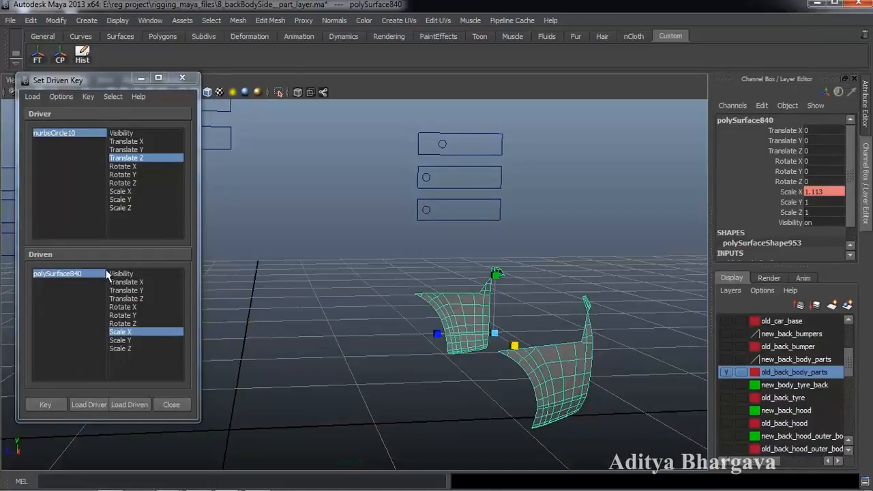
{"action": "key", "text": "w"}
{"action": "mouse_move", "coordinate": [589, 402]}
{"action": "left_mouse_down", "text": "alt"}
{"action": "mouse_move", "coordinate": [602, 398]}
{"action": "mouse_move", "coordinate": [595, 410]}
{"action": "left_mouse_up", "text": "alt"}
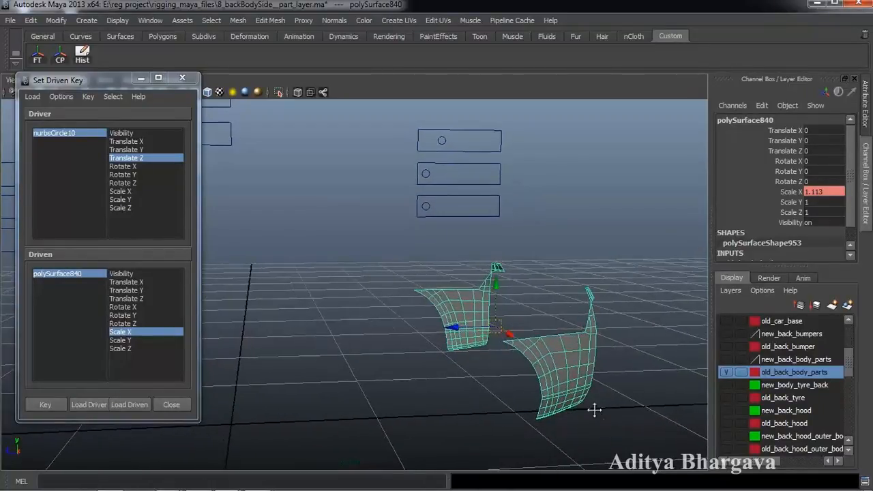
{"action": "left_click", "coordinate": [439, 141]}
{"action": "double_click", "coordinate": [835, 150]}
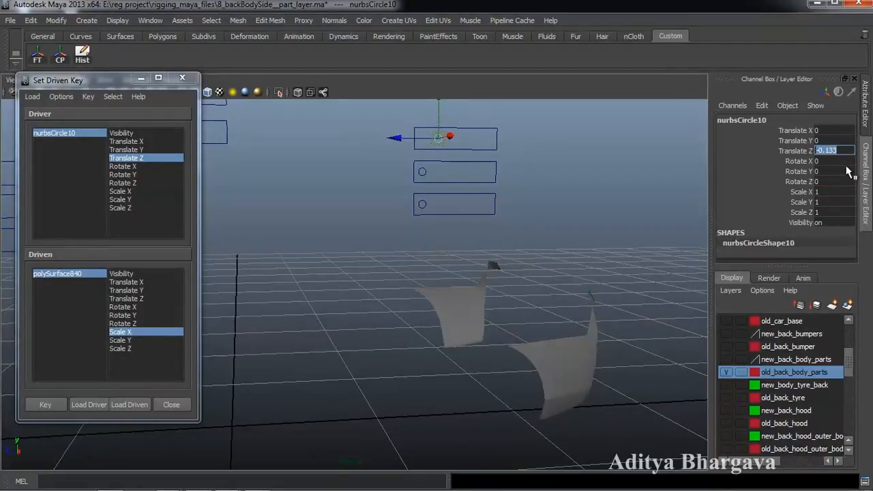
{"action": "middle_click_drag", "start_coordinate": [539, 267], "coordinate": [543, 258], "text": "alt"}
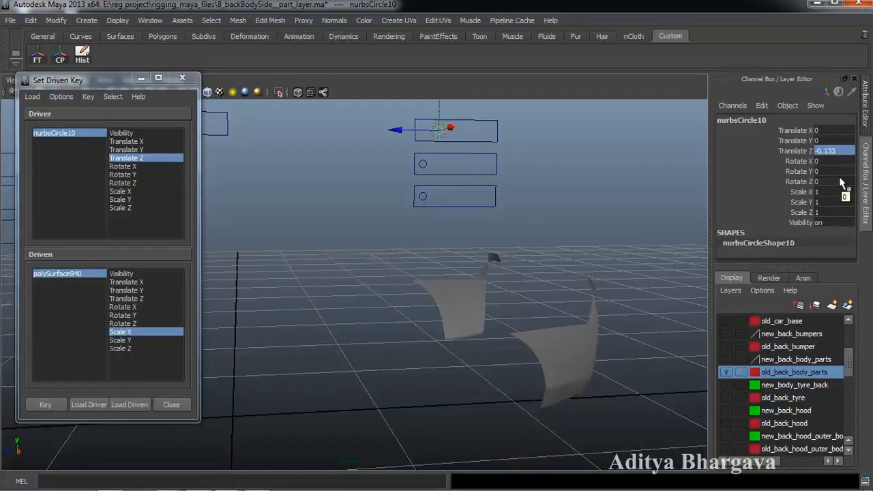
{"action": "left_click_drag", "start_coordinate": [636, 199], "coordinate": [497, 312], "text": "alt"}
{"action": "left_click", "coordinate": [464, 295]}
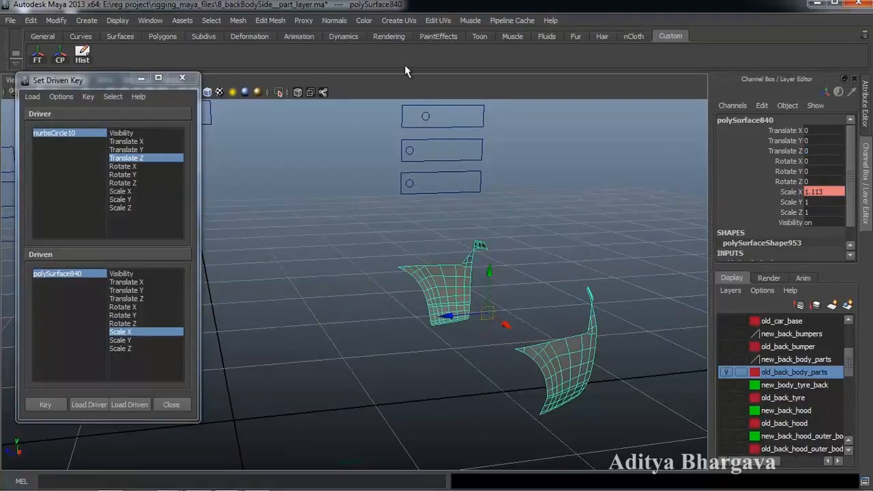
- Slice the surfaces with Edit Mesh > Cut Faces Tool and select the resulting polyCut99 node
{"action": "left_click", "coordinate": [262, 20]}
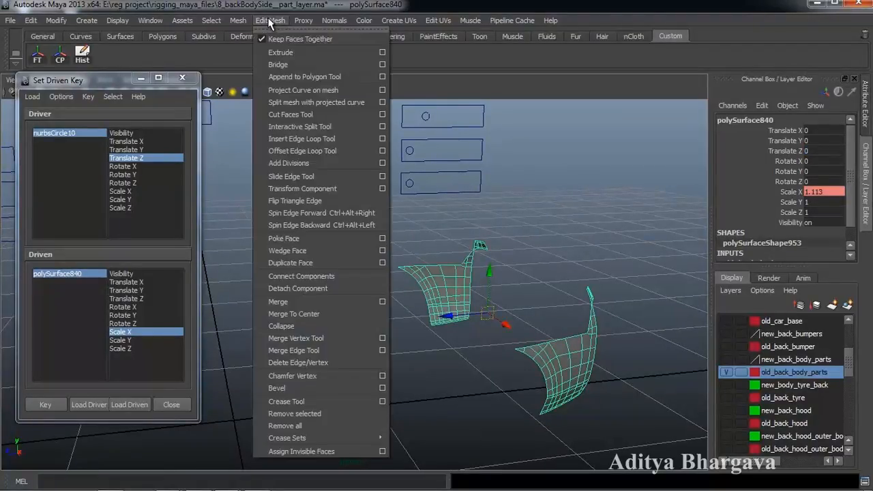
{"action": "left_click", "coordinate": [292, 115]}
{"action": "left_click_drag", "start_coordinate": [462, 275], "coordinate": [431, 274], "text": "alt"}
{"action": "left_click_drag", "start_coordinate": [402, 321], "coordinate": [414, 347]}
{"action": "key", "text": "ctrl+a"}
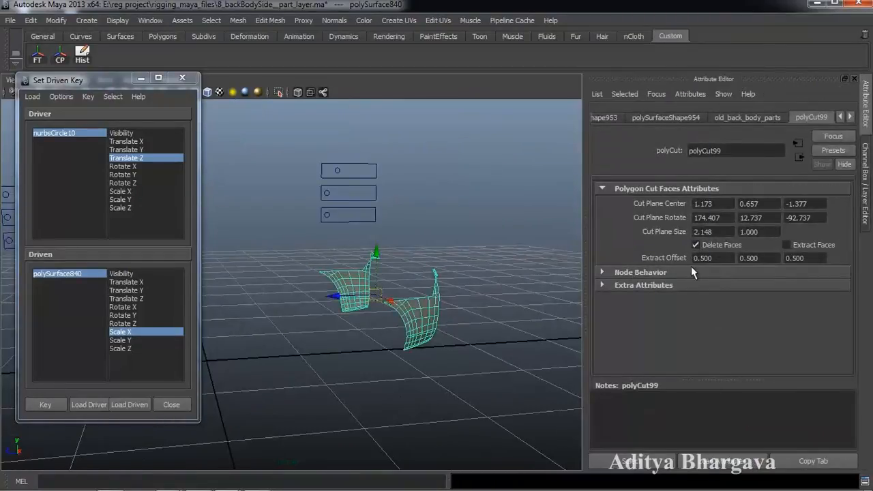
{"action": "left_click", "coordinate": [651, 463]}
{"action": "left_click_drag", "start_coordinate": [461, 314], "coordinate": [345, 343], "text": "alt"}
- Load polyCut99 as driven and key its Cut Plane Center Z at the slider's rest position
{"action": "left_click", "coordinate": [133, 405]}
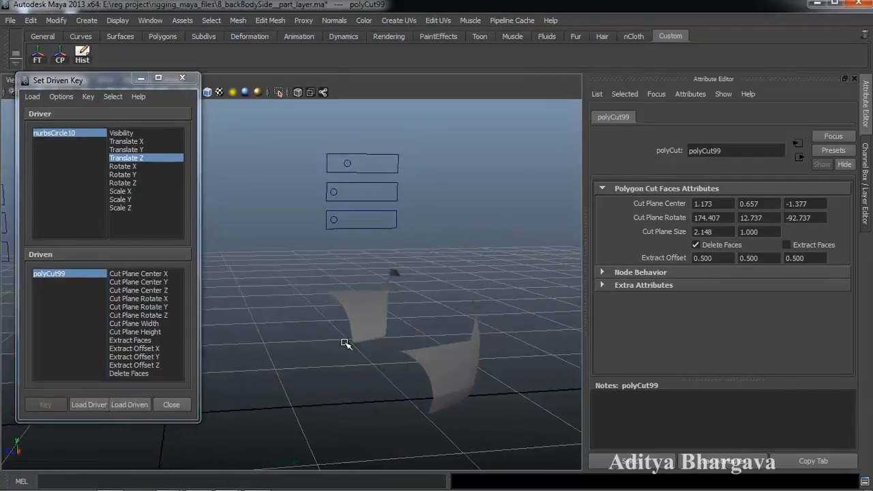
{"action": "left_click", "coordinate": [341, 162]}
{"action": "left_click", "coordinate": [291, 163]}
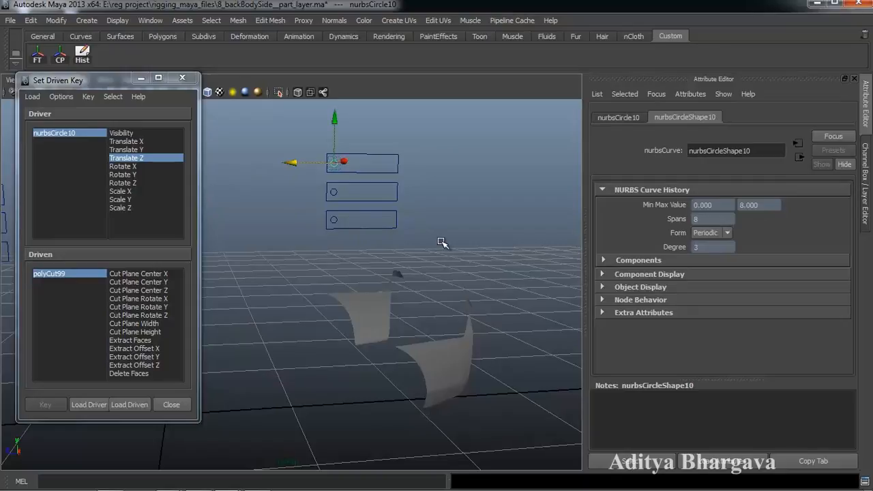
{"action": "key", "text": "ctrl+a"}
{"action": "mouse_move", "coordinate": [481, 257]}
{"action": "left_mouse_down", "text": "alt"}
{"action": "mouse_move", "coordinate": [469, 253]}
{"action": "mouse_move", "coordinate": [485, 253]}
{"action": "left_mouse_up", "text": "alt"}
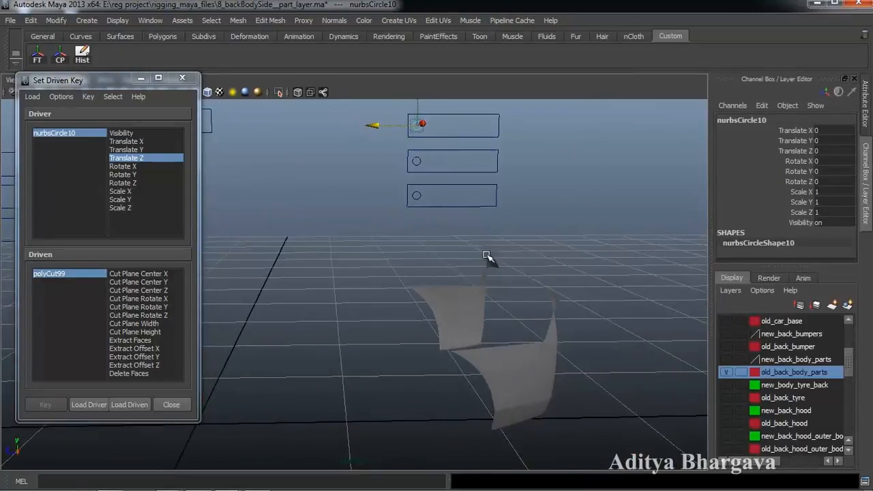
{"action": "left_click", "coordinate": [155, 291]}
{"action": "left_click", "coordinate": [42, 405]}
{"action": "left_click_drag", "start_coordinate": [477, 259], "coordinate": [378, 136], "text": "alt"}
- Set slider Translate Z to -0.133, Cut Plane Center Z to -3.577, and key it
{"action": "double_click", "coordinate": [837, 151]}
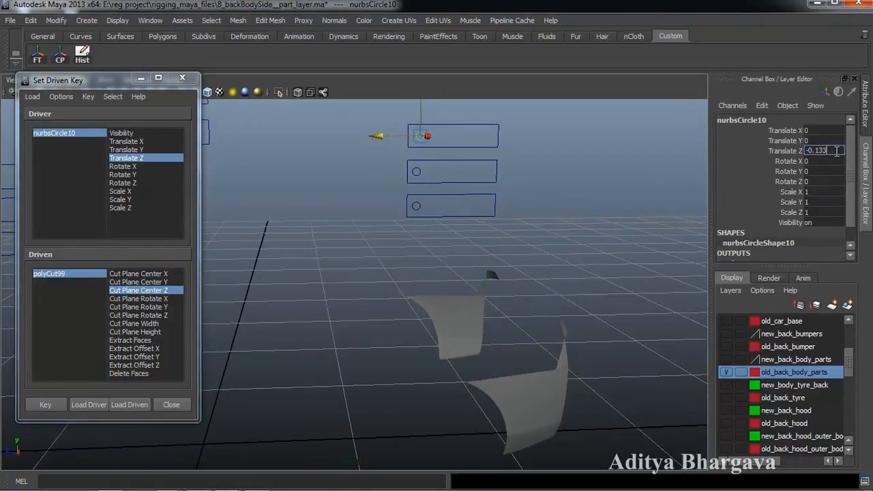
{"action": "key", "text": "Return"}
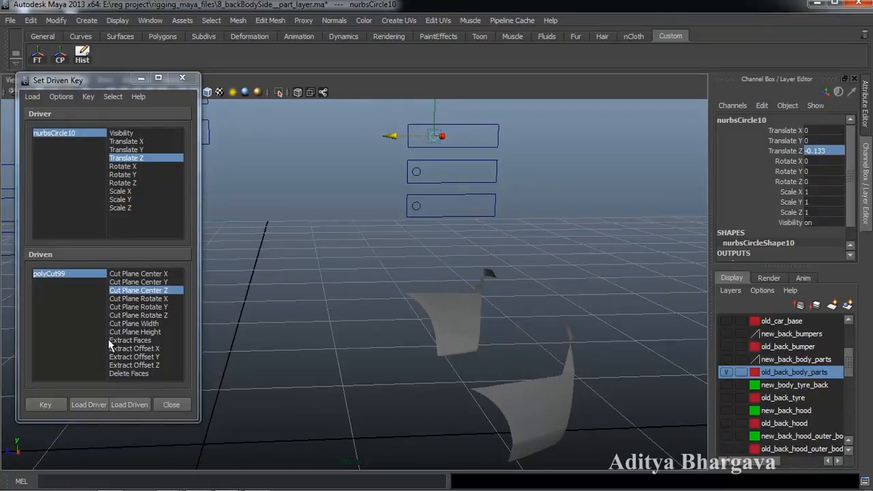
{"action": "left_click", "coordinate": [67, 276]}
{"action": "left_click", "coordinate": [799, 151]}
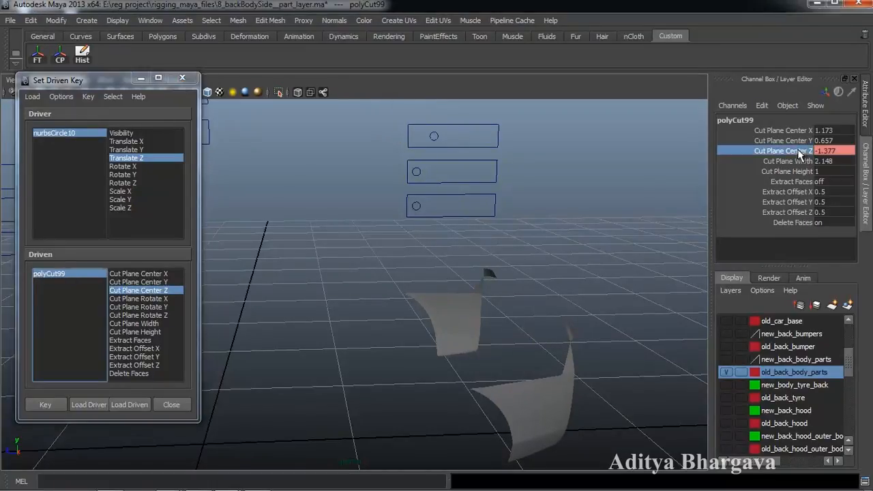
{"action": "middle_click_drag", "start_coordinate": [653, 192], "coordinate": [636, 195]}
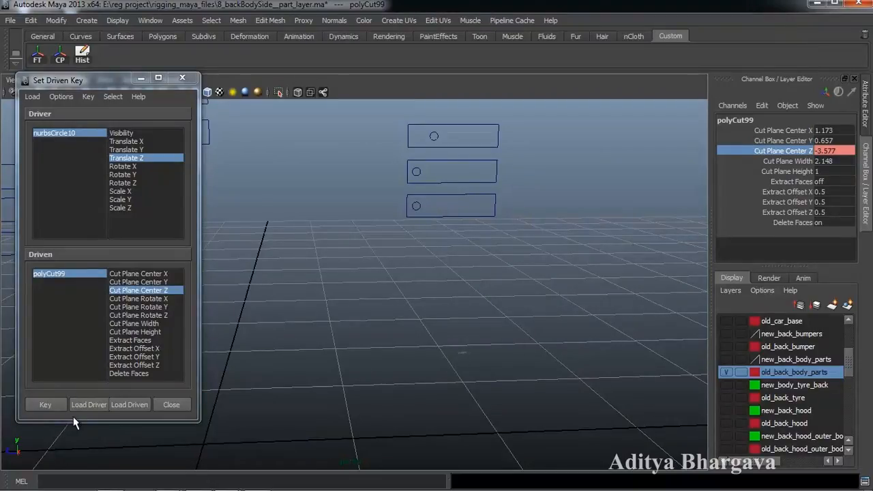
{"action": "left_click", "coordinate": [58, 402]}
{"action": "right_click_drag", "start_coordinate": [403, 276], "coordinate": [518, 257], "text": "alt"}
{"action": "scroll", "coordinate": [505, 297], "scroll_direction": "down", "scroll_amount": 3}
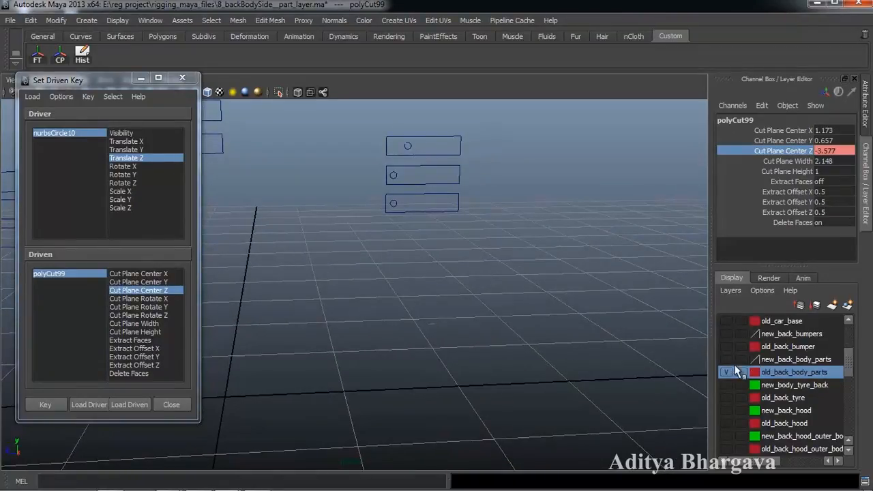
- Turn on new_back_body_parts, nudge nurbsCircle10 to test the cut, and select polySurface839
{"action": "left_click", "coordinate": [726, 359]}
{"action": "left_click_drag", "start_coordinate": [522, 302], "coordinate": [495, 309], "text": "alt"}
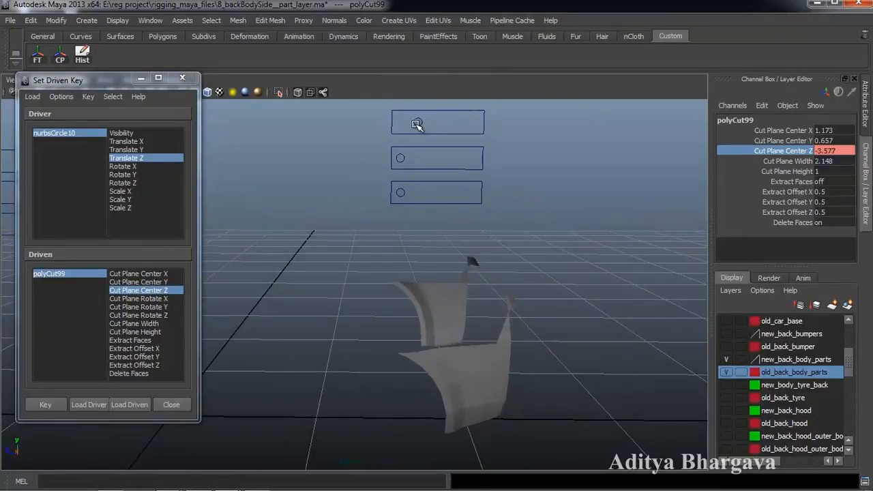
{"action": "left_click", "coordinate": [417, 124]}
{"action": "left_click_drag", "start_coordinate": [380, 123], "coordinate": [377, 122]}
{"action": "left_click_drag", "start_coordinate": [419, 225], "coordinate": [423, 228], "text": "alt"}
{"action": "left_click_drag", "start_coordinate": [438, 318], "coordinate": [434, 305], "text": "alt"}
{"action": "left_click_drag", "start_coordinate": [483, 323], "coordinate": [469, 346], "text": "alt"}
{"action": "left_click", "coordinate": [475, 415]}
{"action": "mouse_move", "coordinate": [475, 416]}
{"action": "left_mouse_down", "text": "alt"}
{"action": "mouse_move", "coordinate": [431, 407]}
{"action": "mouse_move", "coordinate": [541, 414]}
{"action": "mouse_move", "coordinate": [516, 376]}
{"action": "mouse_move", "coordinate": [509, 388]}
{"action": "mouse_move", "coordinate": [489, 364]}
{"action": "mouse_move", "coordinate": [482, 378]}
{"action": "mouse_move", "coordinate": [496, 374]}
{"action": "mouse_move", "coordinate": [502, 392]}
{"action": "mouse_move", "coordinate": [485, 411]}
{"action": "mouse_move", "coordinate": [479, 403]}
{"action": "left_mouse_up", "text": "alt"}
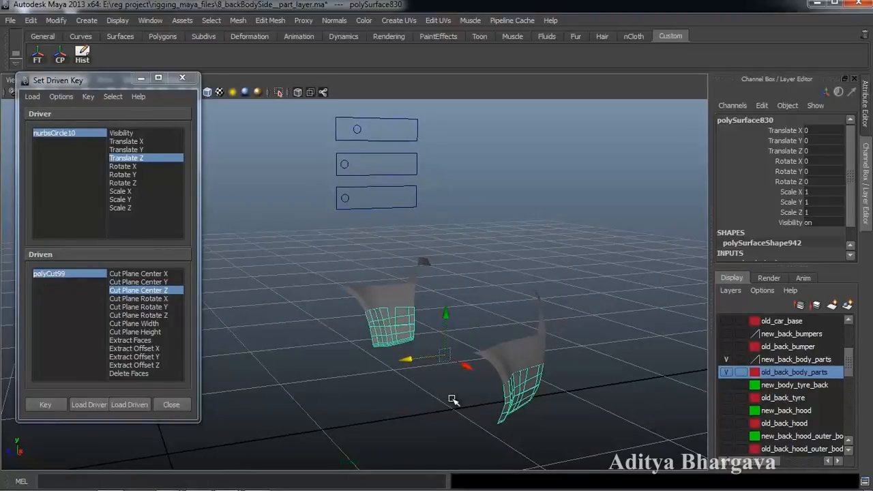
- Check the top slider control's current Translate Z value
{"action": "left_click_drag", "start_coordinate": [454, 399], "coordinate": [481, 373], "text": "alt"}
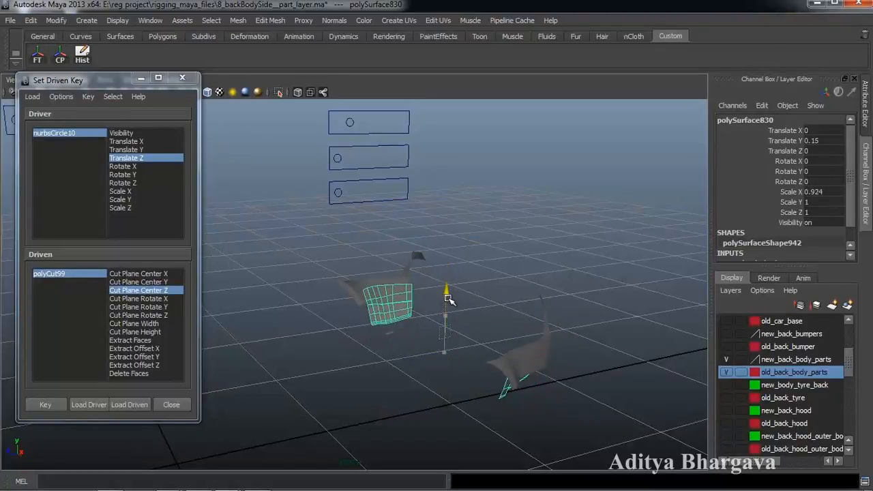
{"action": "left_click_drag", "start_coordinate": [444, 340], "coordinate": [473, 384], "text": "alt"}
{"action": "scroll", "coordinate": [435, 355], "scroll_direction": "up", "scroll_amount": 2}
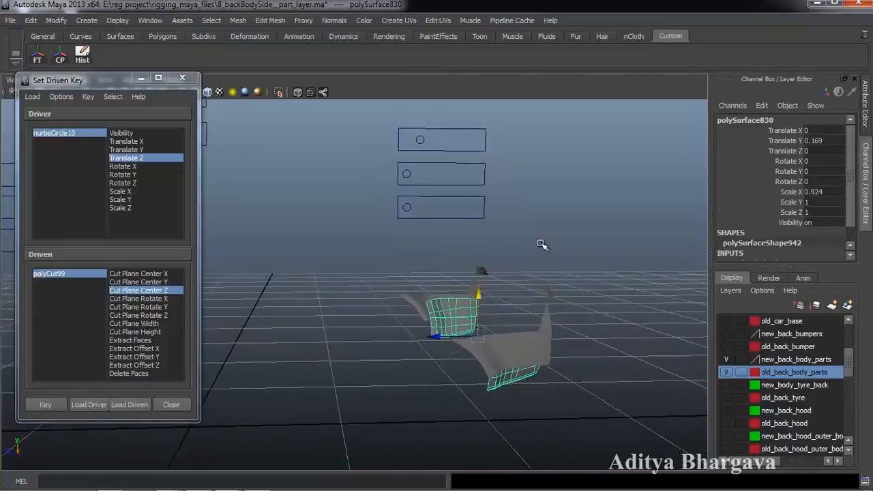
{"action": "left_click", "coordinate": [420, 139]}
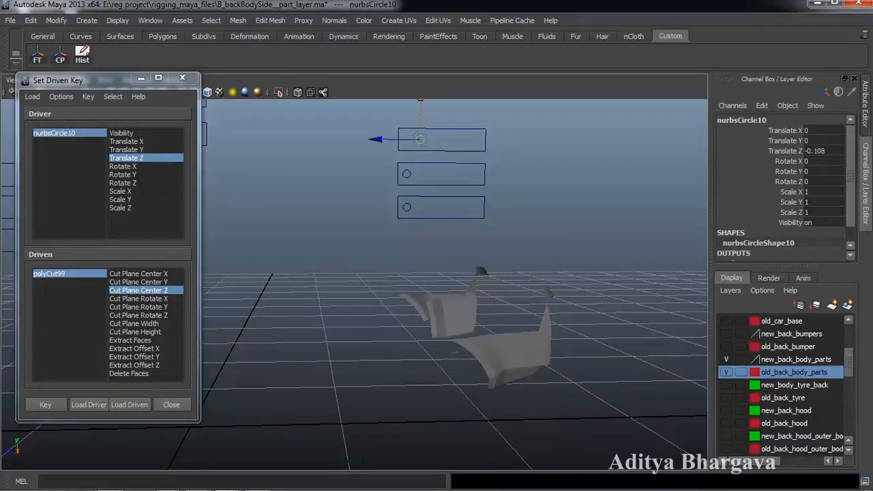
{"action": "double_click", "coordinate": [833, 152]}
- Cut polySurface839 with the Cut Faces Tool and bring up polyCut100's attributes
{"action": "left_click_drag", "start_coordinate": [513, 323], "coordinate": [514, 401], "text": "alt"}
{"action": "left_click", "coordinate": [523, 386]}
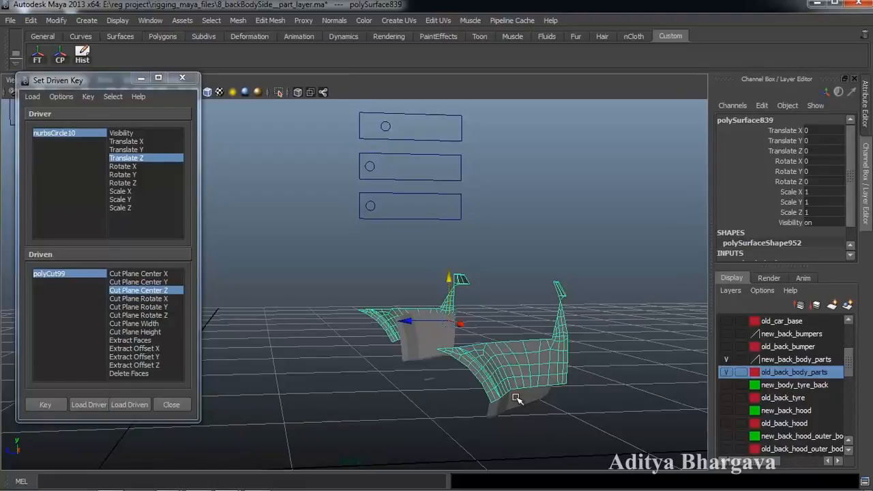
{"action": "left_click", "coordinate": [523, 408]}
{"action": "mouse_move", "coordinate": [569, 381]}
{"action": "left_mouse_down", "text": "alt"}
{"action": "mouse_move", "coordinate": [561, 388]}
{"action": "mouse_move", "coordinate": [568, 391]}
{"action": "left_mouse_up", "text": "alt"}
{"action": "left_click", "coordinate": [565, 353]}
{"action": "left_click_drag", "start_coordinate": [567, 354], "coordinate": [530, 330], "text": "alt"}
{"action": "left_click", "coordinate": [276, 20]}
{"action": "left_click", "coordinate": [295, 114]}
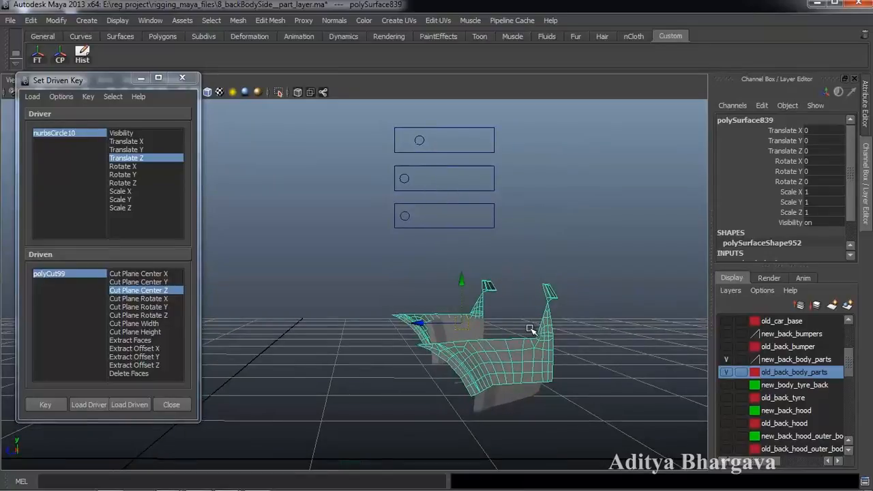
{"action": "key", "text": "ctrl+a"}
{"action": "left_click", "coordinate": [849, 117]}
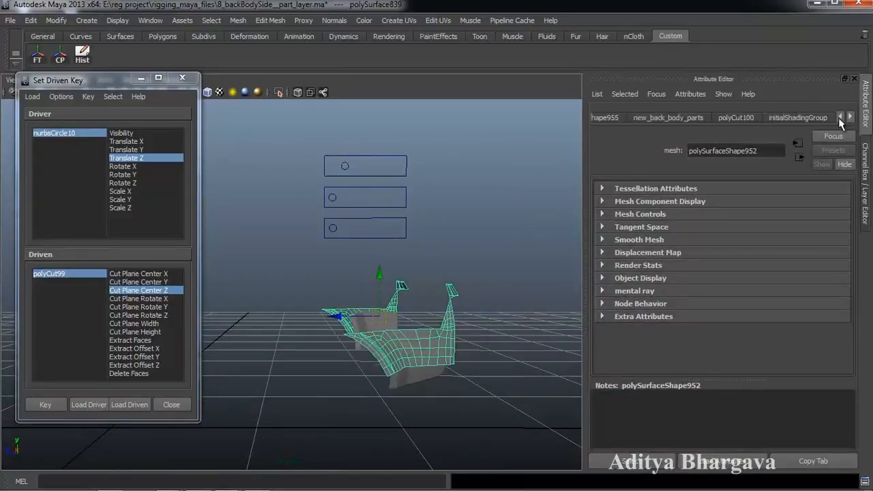
- Turn on Delete Faces for polyCut100 and select the cut node
{"action": "left_click", "coordinate": [737, 119]}
{"action": "left_click", "coordinate": [711, 248]}
{"action": "left_click_drag", "start_coordinate": [450, 294], "coordinate": [468, 324], "text": "alt"}
{"action": "left_click", "coordinate": [629, 460]}
- Load polyCut100 as driven and key its current Cut Plane Center Y
{"action": "left_click", "coordinate": [129, 405]}
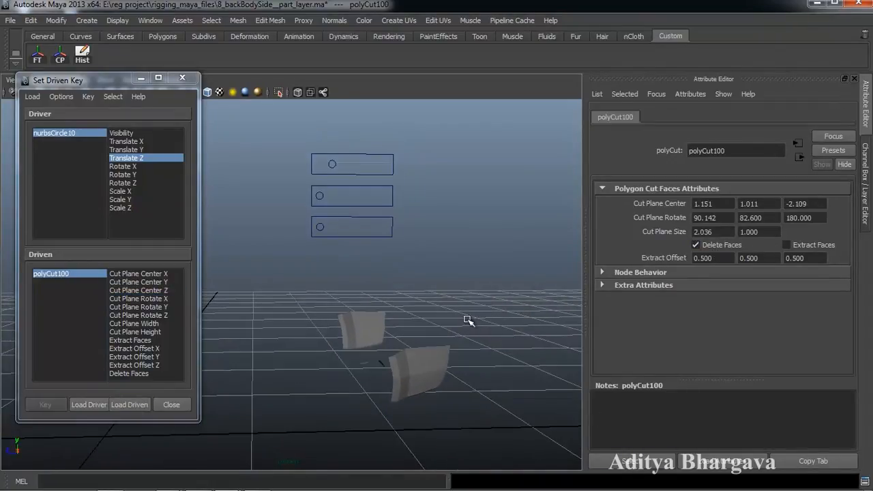
{"action": "left_click", "coordinate": [157, 282]}
{"action": "left_click_drag", "start_coordinate": [335, 343], "coordinate": [345, 335], "text": "alt"}
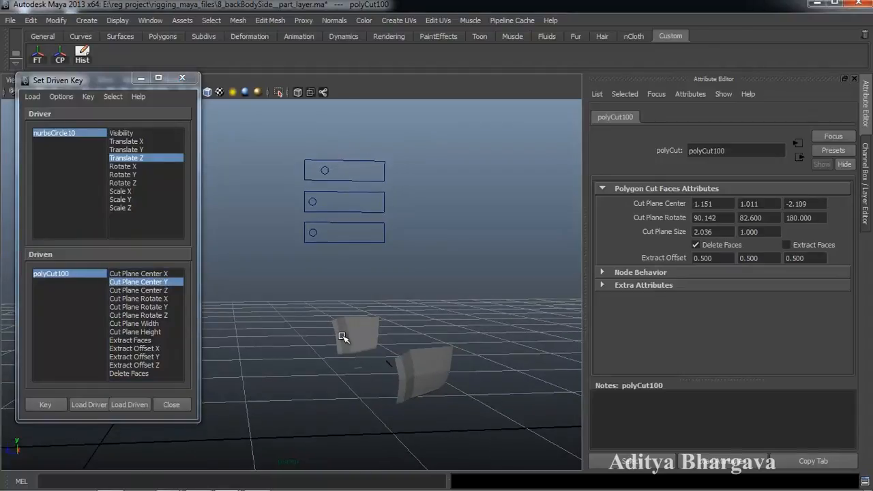
{"action": "key", "text": "ctrl+a"}
{"action": "left_click", "coordinate": [45, 405]}
- Move the slider so its Translate Z sits at -0.27
{"action": "left_click_drag", "start_coordinate": [287, 410], "coordinate": [380, 418], "text": "alt"}
{"action": "left_click", "coordinate": [410, 143]}
{"action": "left_click_drag", "start_coordinate": [370, 141], "coordinate": [399, 146]}
{"action": "left_click", "coordinate": [836, 151]}
{"action": "key", "text": "Return"}
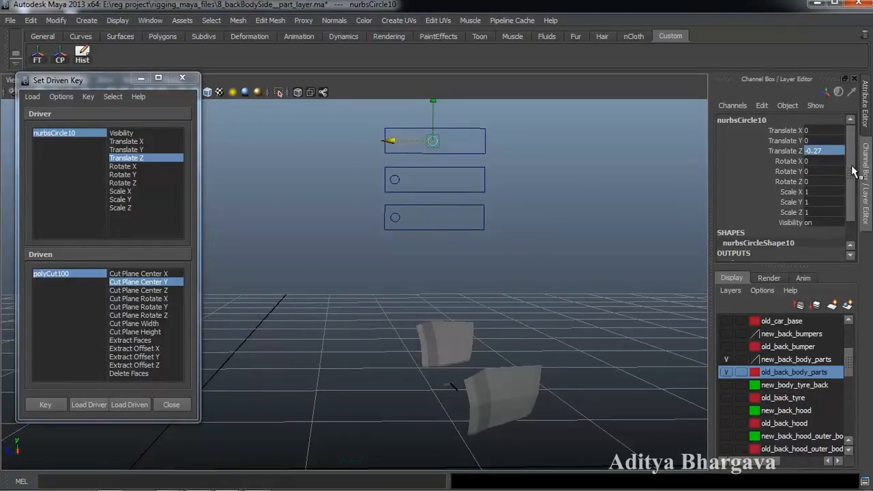
- Lower polyCut100's Cut Plane Center Y to -9.189 and key it against the slider
{"action": "left_click_drag", "start_coordinate": [522, 288], "coordinate": [491, 314], "text": "alt"}
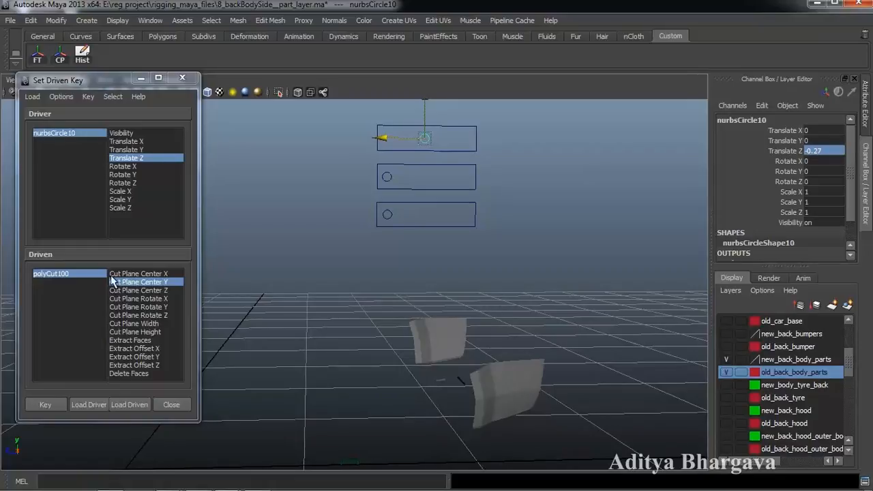
{"action": "left_click", "coordinate": [91, 276]}
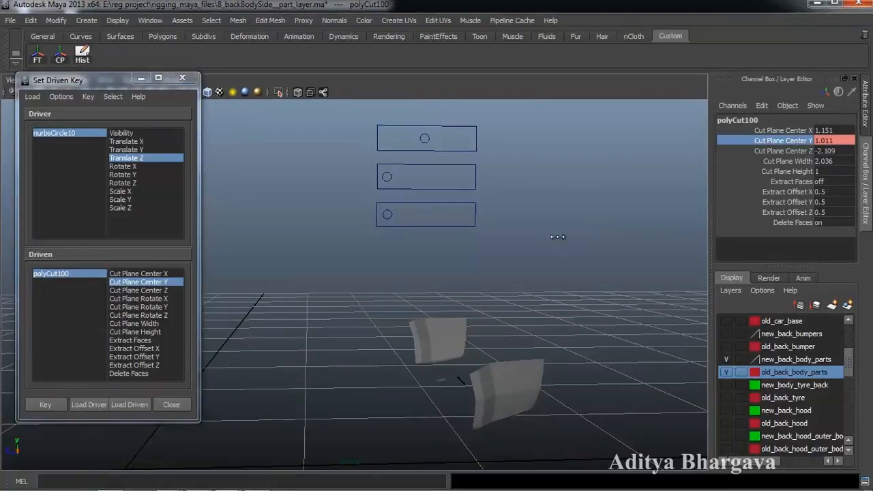
{"action": "middle_click_drag", "start_coordinate": [550, 240], "coordinate": [475, 246]}
{"action": "left_click_drag", "start_coordinate": [483, 308], "coordinate": [426, 329], "text": "alt"}
{"action": "left_click", "coordinate": [52, 408]}
{"action": "scroll", "coordinate": [426, 328], "scroll_direction": "up", "scroll_amount": 2}
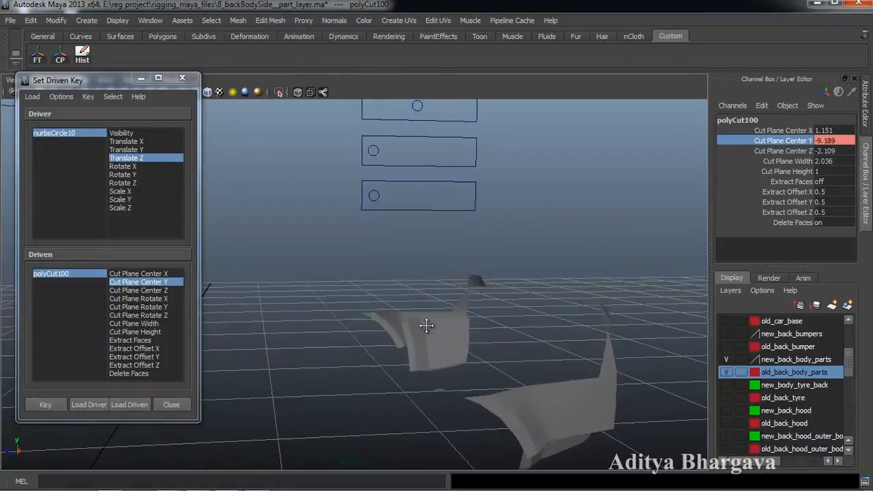
{"action": "scroll", "coordinate": [429, 334], "scroll_direction": "down", "scroll_amount": 2}
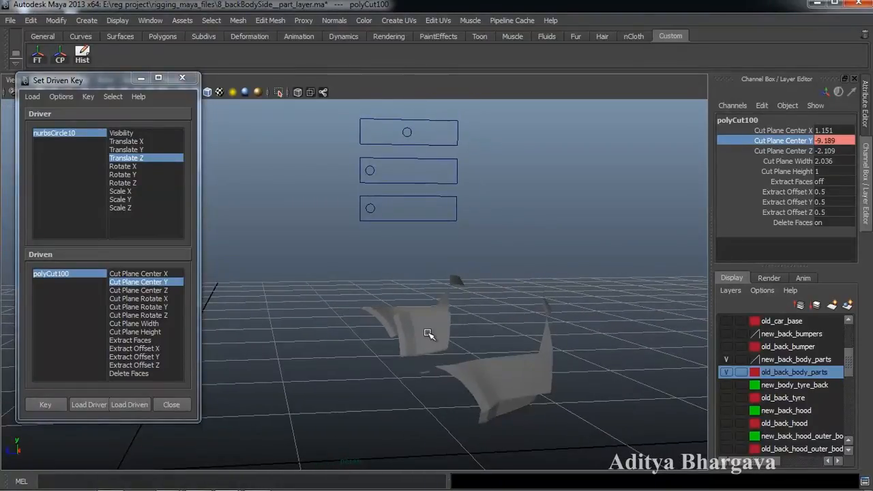
{"action": "left_click", "coordinate": [430, 335]}
{"action": "mouse_move", "coordinate": [437, 355]}
{"action": "left_mouse_down", "text": "alt"}
{"action": "mouse_move", "coordinate": [427, 375]}
{"action": "mouse_move", "coordinate": [444, 365]}
{"action": "mouse_move", "coordinate": [432, 372]}
{"action": "left_mouse_up", "text": "alt"}
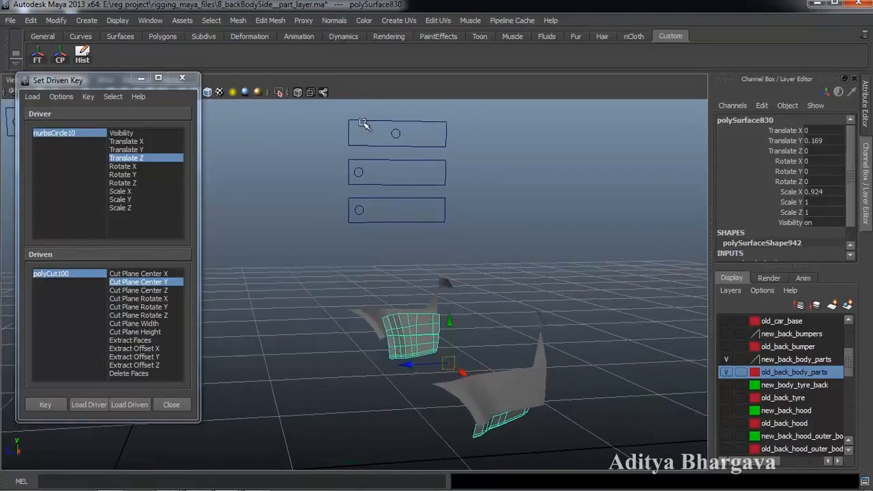
- Scrub the slider to test the cut, then load polySurface830 as the driven object
{"action": "left_click", "coordinate": [396, 134]}
{"action": "left_click_drag", "start_coordinate": [396, 134], "coordinate": [355, 132]}
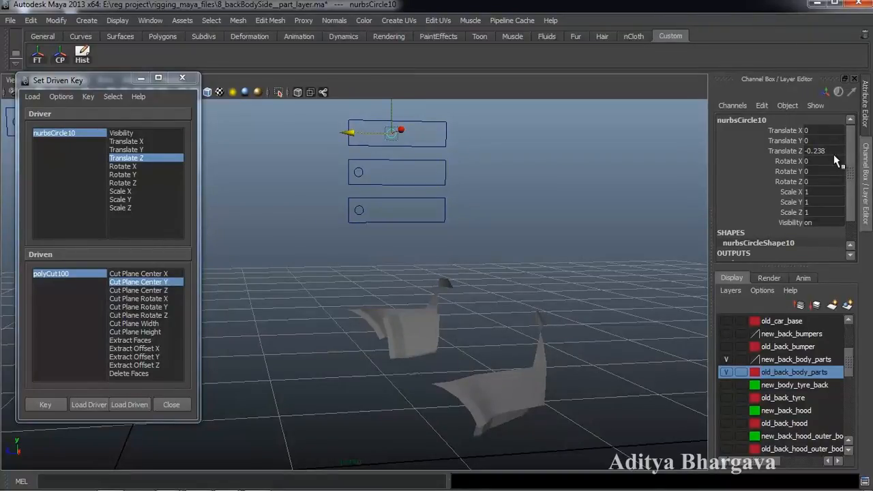
{"action": "left_click_drag", "start_coordinate": [446, 345], "coordinate": [466, 320], "text": "alt"}
{"action": "left_click", "coordinate": [442, 332]}
{"action": "middle_click_drag", "start_coordinate": [505, 323], "coordinate": [500, 343], "text": "alt"}
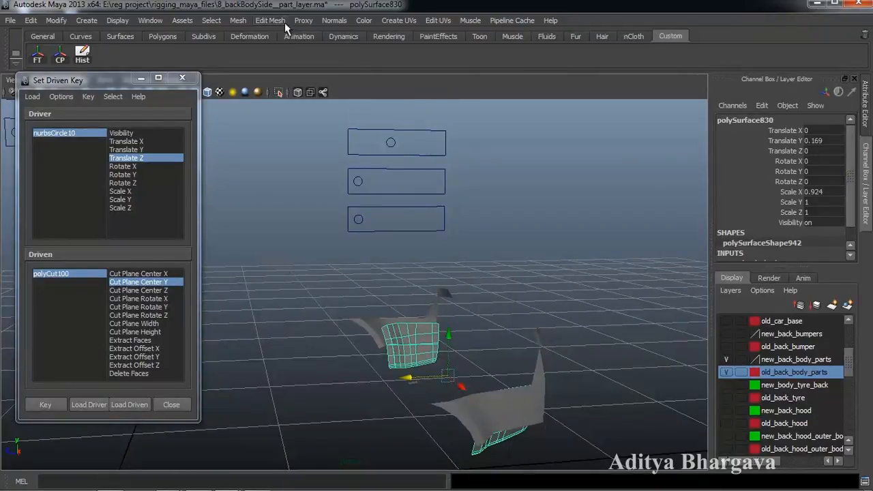
{"action": "middle_click_drag", "start_coordinate": [483, 294], "coordinate": [486, 279], "text": "alt"}
{"action": "mouse_move", "coordinate": [486, 279]}
{"action": "left_mouse_down", "text": "alt"}
{"action": "mouse_move", "coordinate": [495, 295]}
{"action": "mouse_move", "coordinate": [493, 280]}
{"action": "mouse_move", "coordinate": [489, 289]}
{"action": "left_mouse_up", "text": "alt"}
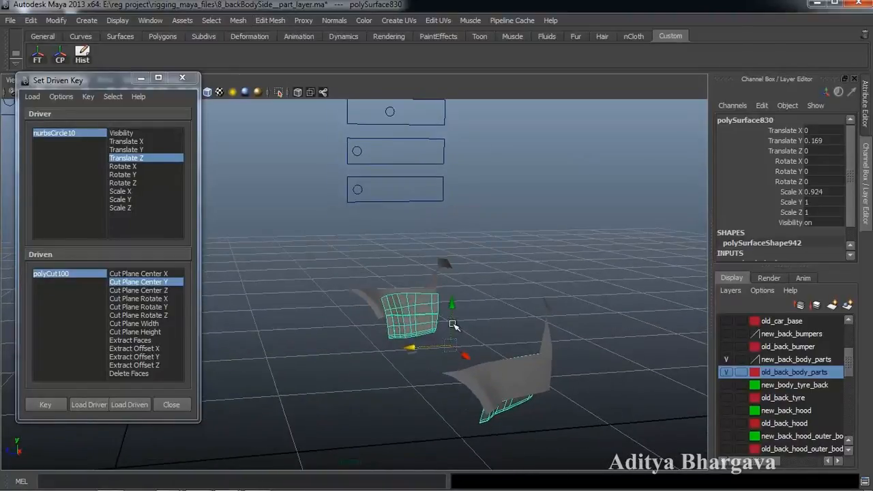
{"action": "left_click", "coordinate": [136, 407]}
{"action": "middle_click_drag", "start_coordinate": [370, 325], "coordinate": [401, 348], "text": "alt"}
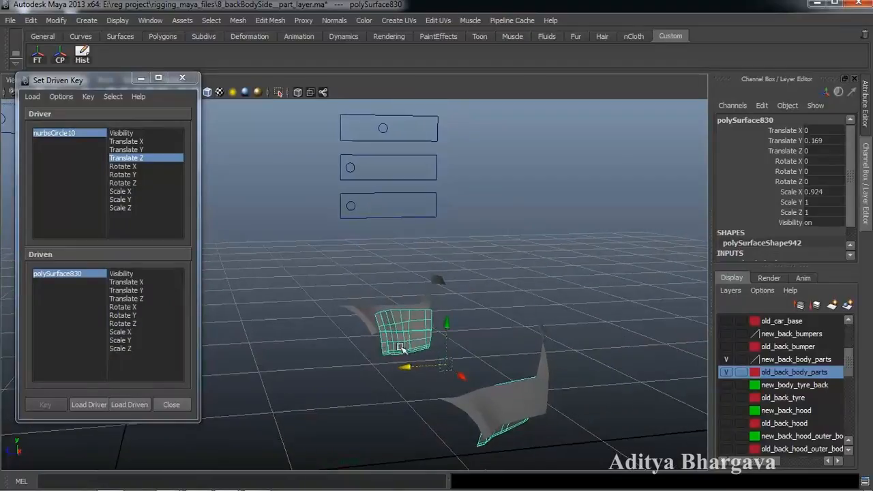
- Key polySurface830's current Translate Y and Scale X, then move the slider further
{"action": "left_click", "coordinate": [119, 332]}
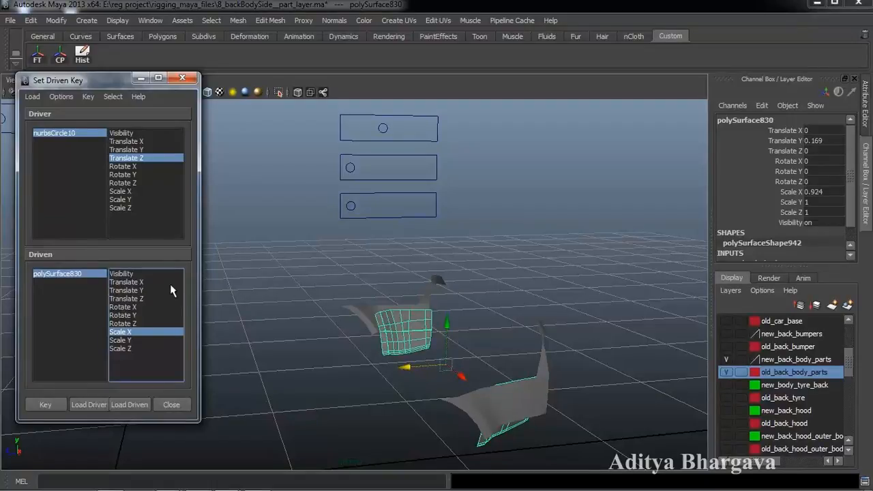
{"action": "left_click", "coordinate": [57, 404]}
{"action": "left_click_drag", "start_coordinate": [448, 317], "coordinate": [446, 326], "text": "alt"}
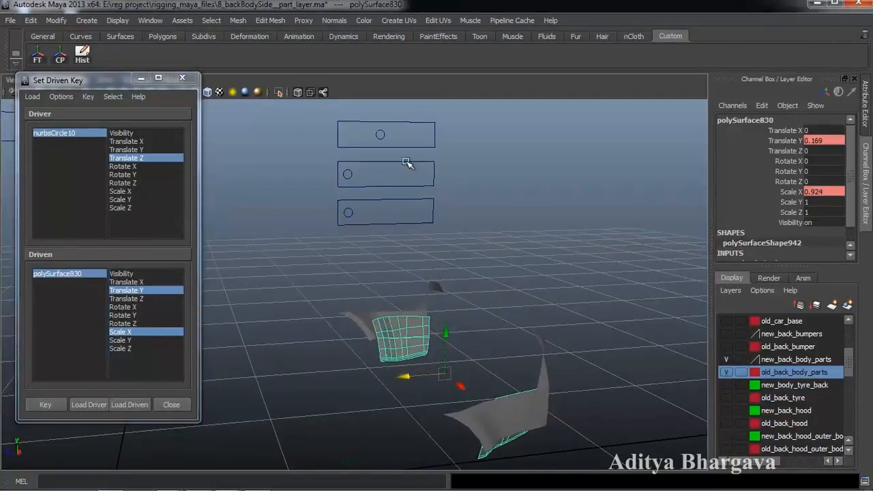
{"action": "left_click", "coordinate": [380, 134]}
{"action": "left_click_drag", "start_coordinate": [341, 133], "coordinate": [356, 137]}
{"action": "left_click_drag", "start_coordinate": [400, 317], "coordinate": [390, 313], "text": "alt"}
{"action": "middle_click_drag", "start_coordinate": [389, 314], "coordinate": [388, 287], "text": "alt"}
- Set polySurface830's Scale X to 1 and Translate Y to 0, and key them
{"action": "left_click", "coordinate": [384, 308]}
{"action": "left_click_drag", "start_coordinate": [380, 369], "coordinate": [382, 367], "text": "alt"}
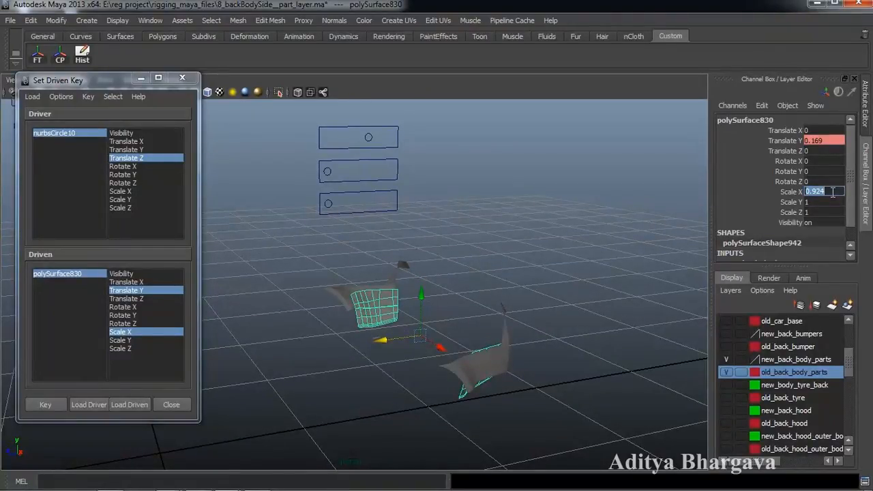
{"action": "key", "text": "Return"}
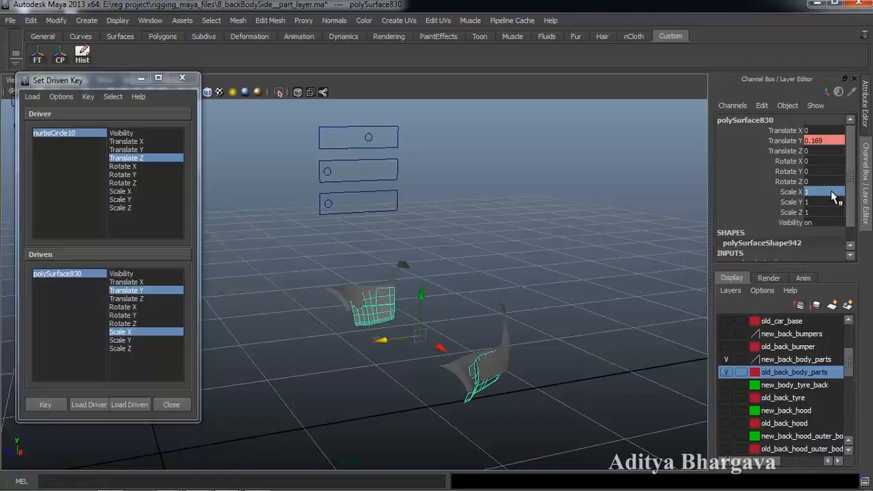
{"action": "double_click", "coordinate": [829, 139]}
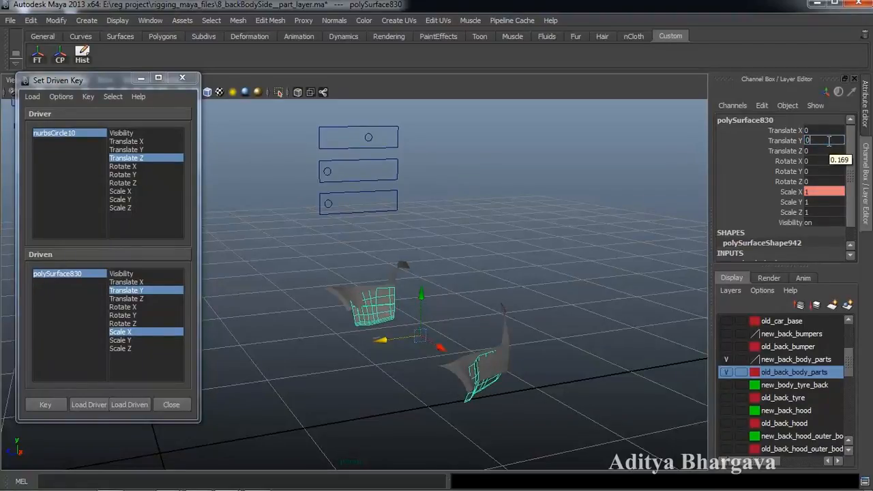
{"action": "key", "text": "Return"}
{"action": "mouse_move", "coordinate": [399, 309]}
{"action": "left_mouse_down", "text": "alt"}
{"action": "mouse_move", "coordinate": [400, 300]}
{"action": "mouse_move", "coordinate": [409, 304]}
{"action": "left_mouse_up", "text": "alt"}
{"action": "middle_click_drag", "start_coordinate": [409, 304], "coordinate": [428, 304], "text": "alt"}
{"action": "left_click_drag", "start_coordinate": [427, 314], "coordinate": [438, 312], "text": "alt"}
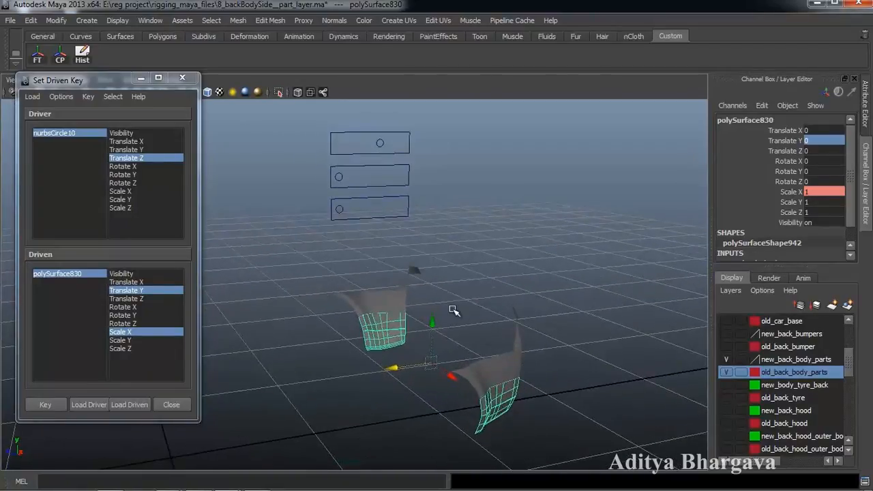
{"action": "left_click", "coordinate": [48, 411]}
- Scrub the slider back and forth to test the piece's driven motion
{"action": "left_click_drag", "start_coordinate": [444, 413], "coordinate": [445, 403], "text": "alt"}
{"action": "scroll", "coordinate": [445, 404], "scroll_direction": "up", "scroll_amount": 3}
{"action": "middle_click_drag", "start_coordinate": [444, 404], "coordinate": [446, 393], "text": "alt"}
{"action": "left_click_drag", "start_coordinate": [446, 393], "coordinate": [450, 400], "text": "alt"}
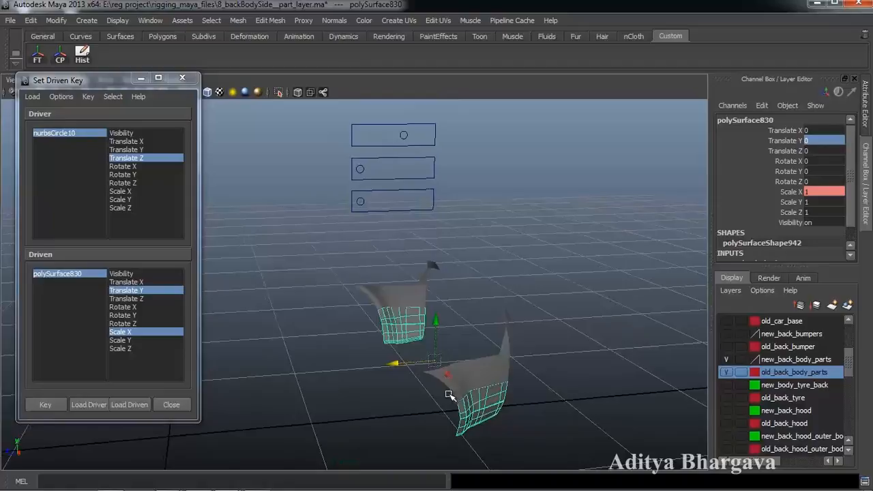
{"action": "left_click", "coordinate": [383, 138]}
{"action": "mouse_move", "coordinate": [369, 135]}
{"action": "left_mouse_down"}
{"action": "mouse_move", "coordinate": [348, 136]}
{"action": "mouse_move", "coordinate": [355, 137]}
{"action": "left_mouse_up"}
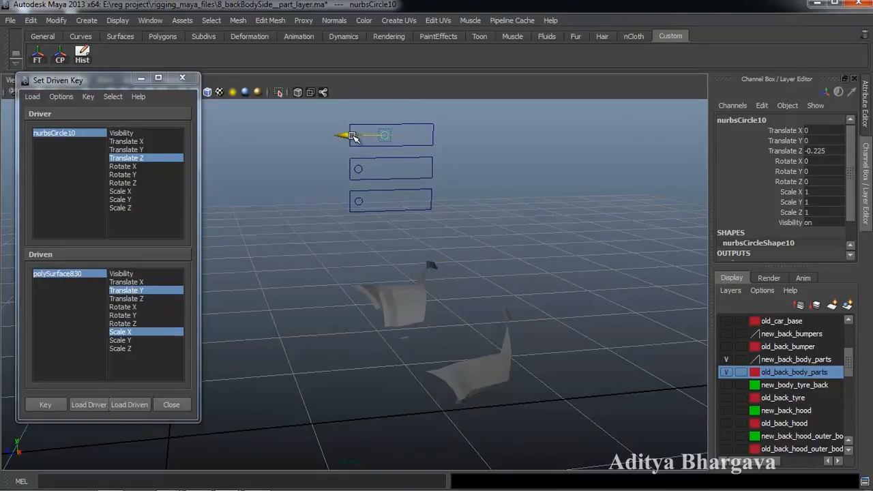
{"action": "left_click_drag", "start_coordinate": [351, 135], "coordinate": [458, 287], "text": "alt"}
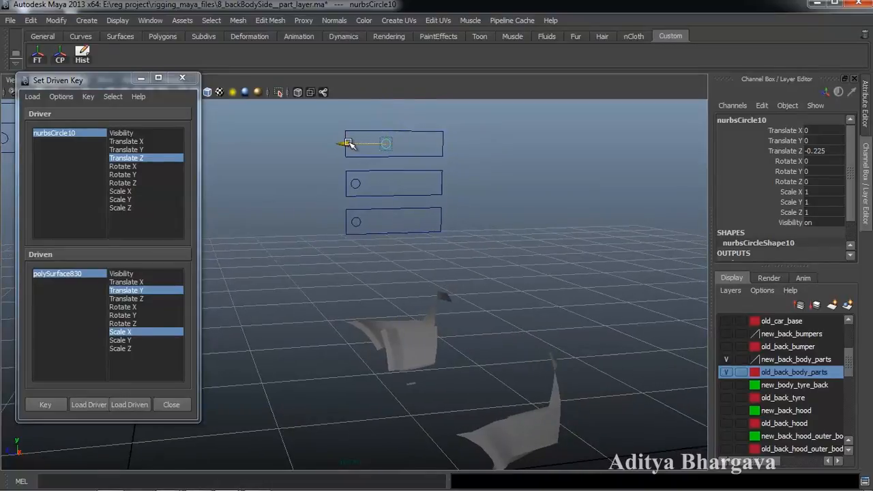
{"action": "left_click_drag", "start_coordinate": [334, 147], "coordinate": [338, 149]}
- Slice polySurface830 with the Cut Faces Tool from the side view
{"action": "left_click_drag", "start_coordinate": [386, 219], "coordinate": [403, 263], "text": "alt"}
{"action": "left_click", "coordinate": [418, 343]}
{"action": "left_click_drag", "start_coordinate": [419, 343], "coordinate": [423, 287], "text": "alt"}
{"action": "left_click", "coordinate": [270, 20]}
{"action": "left_click", "coordinate": [283, 114]}
{"action": "key", "text": "space"}
{"action": "left_click_drag", "start_coordinate": [455, 264], "coordinate": [474, 265]}
{"action": "middle_click_drag", "start_coordinate": [593, 305], "coordinate": [429, 294], "text": "alt"}
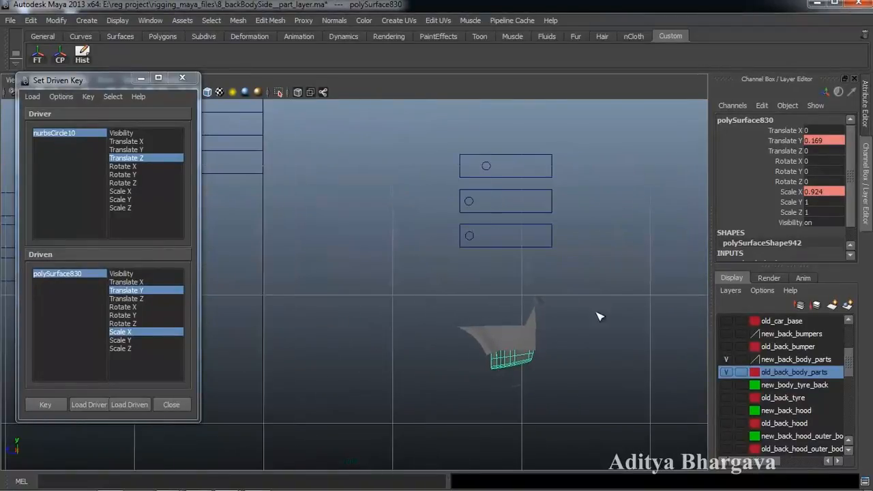
{"action": "left_click_drag", "start_coordinate": [558, 325], "coordinate": [581, 324]}
- Load the new cut polyCut101 as the driven node and return to the perspective camera
{"action": "key", "text": "ctrl+a"}
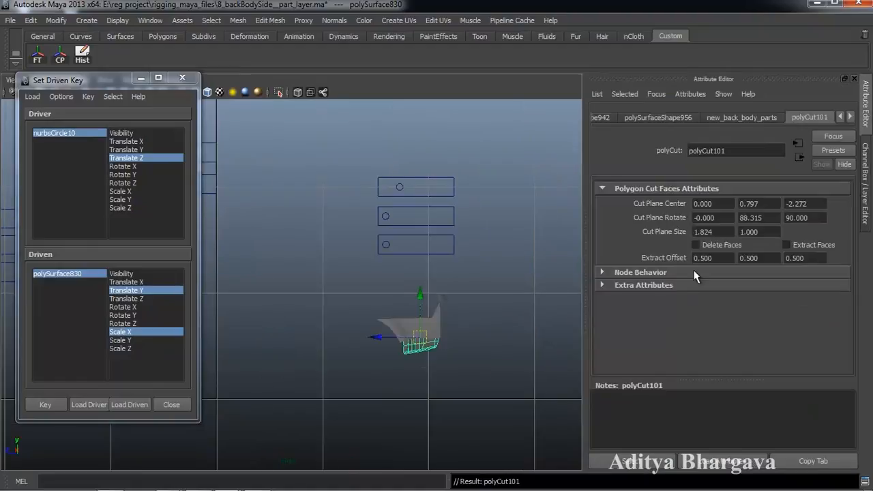
{"action": "left_click", "coordinate": [655, 467]}
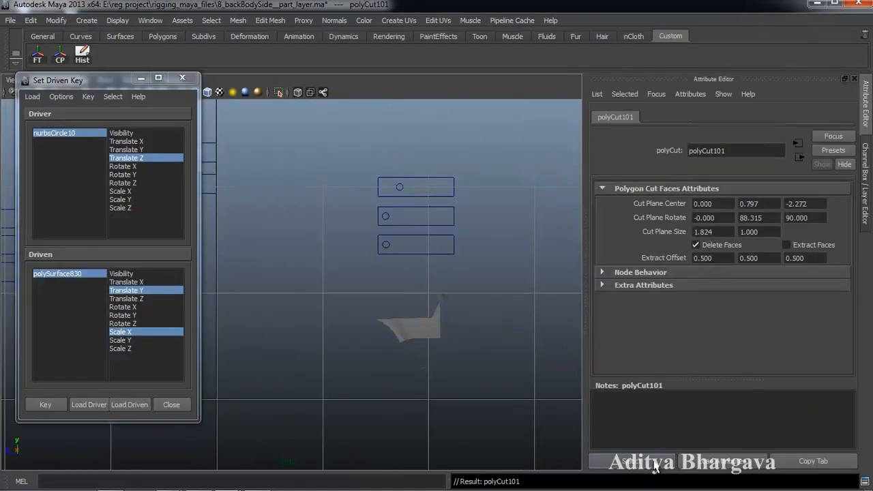
{"action": "left_click", "coordinate": [129, 404]}
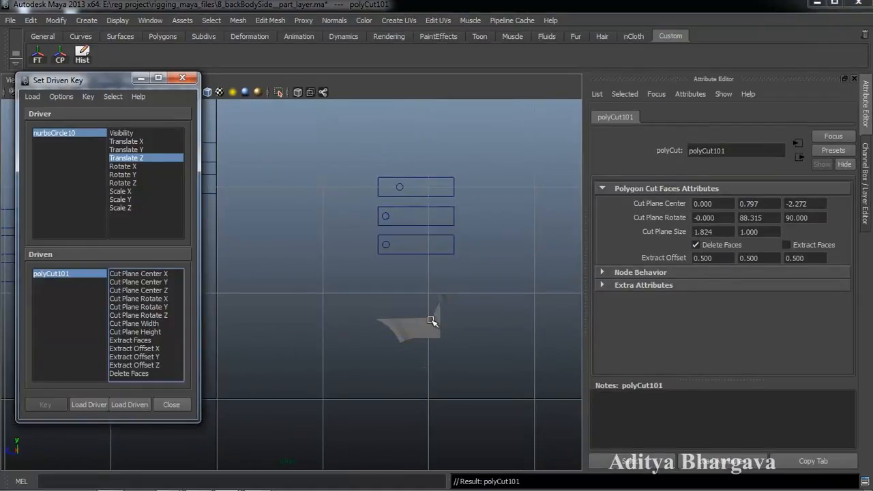
{"action": "key", "text": "ctrl+a"}
{"action": "key", "text": "space"}
{"action": "left_click", "coordinate": [467, 291]}
{"action": "left_click_drag", "start_coordinate": [466, 293], "coordinate": [466, 264]}
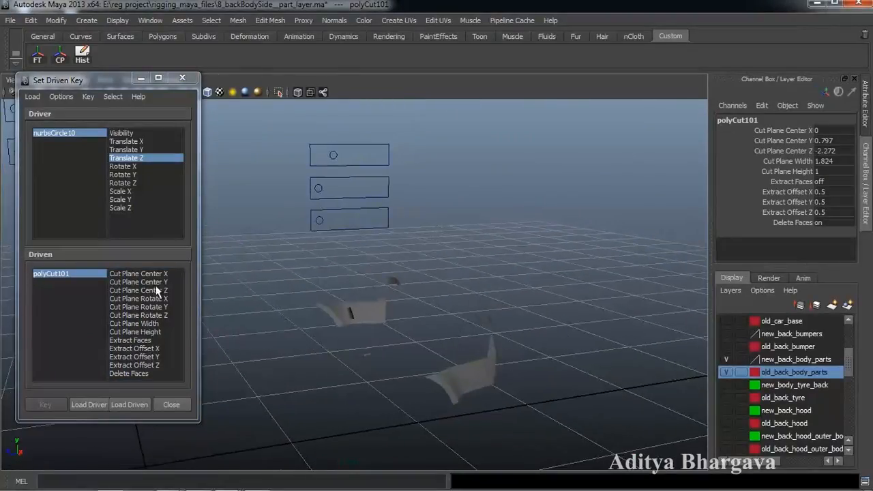
- Key polyCut101's current Cut Plane Center Y, then move the slider to -0.42
{"action": "left_click", "coordinate": [138, 282]}
{"action": "left_click_drag", "start_coordinate": [433, 289], "coordinate": [512, 285], "text": "alt"}
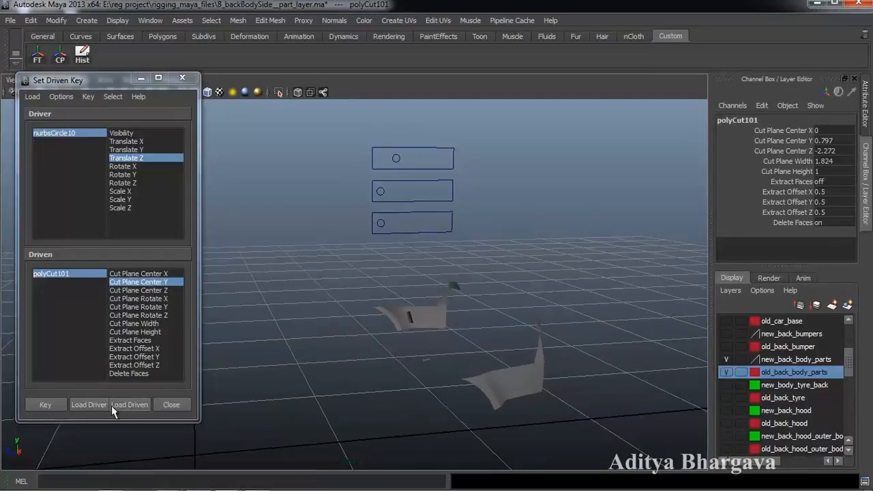
{"action": "left_click", "coordinate": [57, 409]}
{"action": "left_click", "coordinate": [398, 162]}
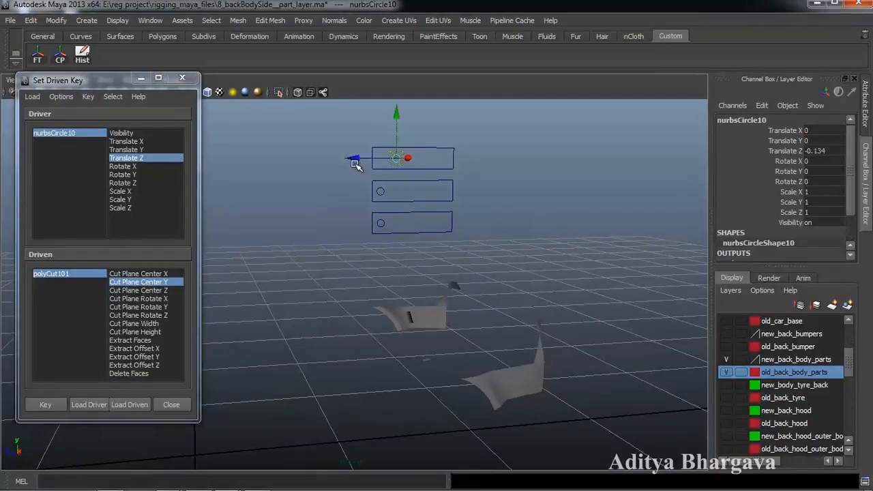
{"action": "left_click_drag", "start_coordinate": [381, 161], "coordinate": [390, 165]}
{"action": "left_click_drag", "start_coordinate": [409, 210], "coordinate": [405, 216], "text": "alt"}
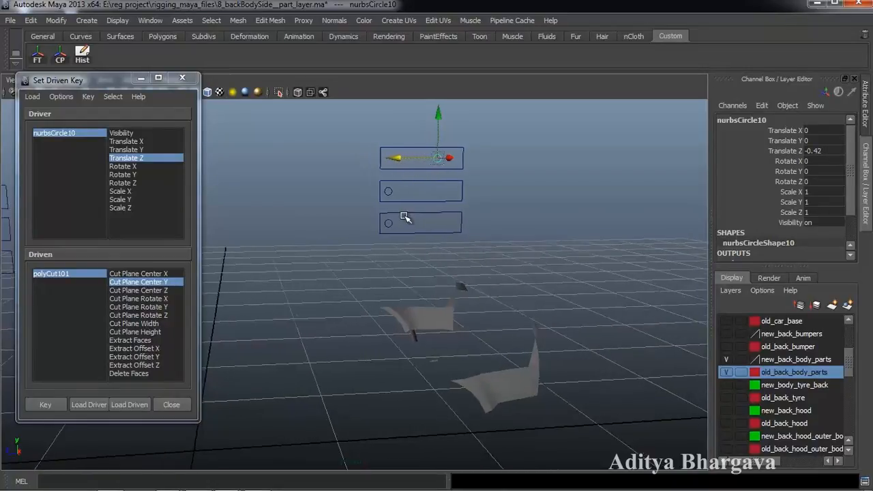
- Raise polyCut101's Cut Plane Center Y to 0.897 and key it
{"action": "left_click", "coordinate": [85, 275]}
{"action": "left_click", "coordinate": [784, 141]}
{"action": "middle_click_drag", "start_coordinate": [563, 221], "coordinate": [507, 240]}
{"action": "left_click", "coordinate": [58, 405]}
- Slide the knob back to test the driven cut
{"action": "left_click_drag", "start_coordinate": [399, 287], "coordinate": [477, 274], "text": "alt"}
{"action": "left_click", "coordinate": [453, 140]}
{"action": "left_click_drag", "start_coordinate": [407, 135], "coordinate": [350, 164]}
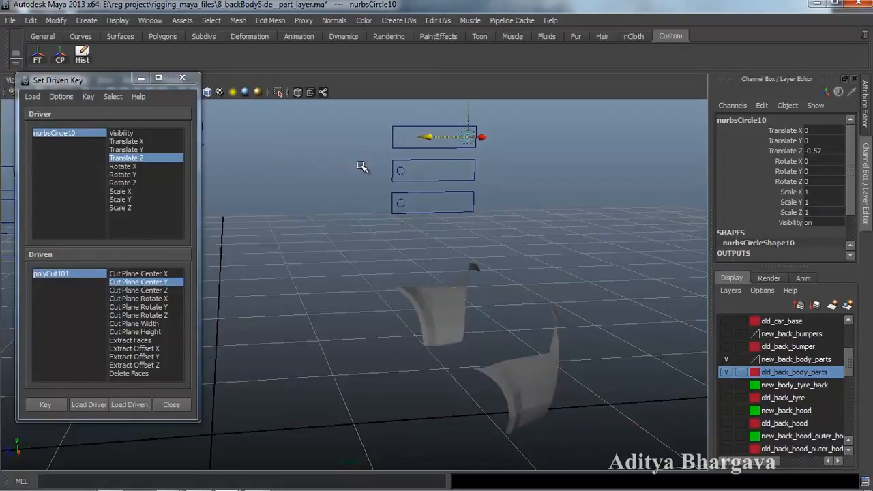
{"action": "scroll", "coordinate": [416, 230], "scroll_direction": "down", "scroll_amount": 1}
{"action": "mouse_move", "coordinate": [459, 257]}
{"action": "left_mouse_down", "text": "alt"}
{"action": "mouse_move", "coordinate": [446, 250]}
{"action": "mouse_move", "coordinate": [458, 251]}
{"action": "left_mouse_up", "text": "alt"}
{"action": "scroll", "coordinate": [444, 249], "scroll_direction": "up", "scroll_amount": 1}
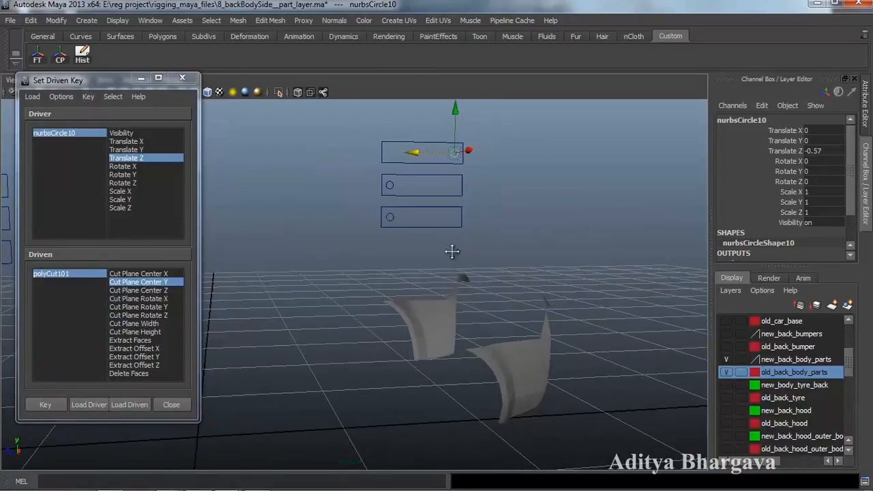
{"action": "middle_click_drag", "start_coordinate": [458, 250], "coordinate": [445, 251], "text": "alt"}
- Make the old_back_bumper layer visible to see the old bumper
{"action": "scroll", "coordinate": [781, 377], "scroll_direction": "up", "scroll_amount": 1}
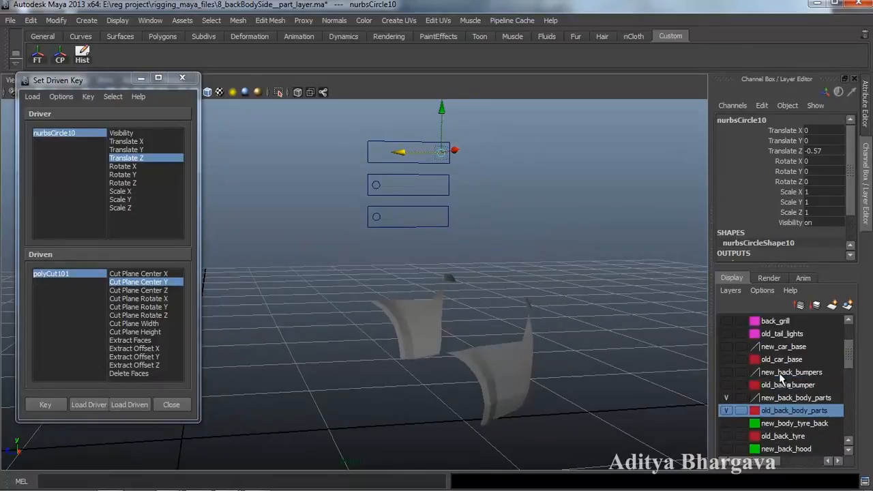
{"action": "left_click", "coordinate": [790, 385]}
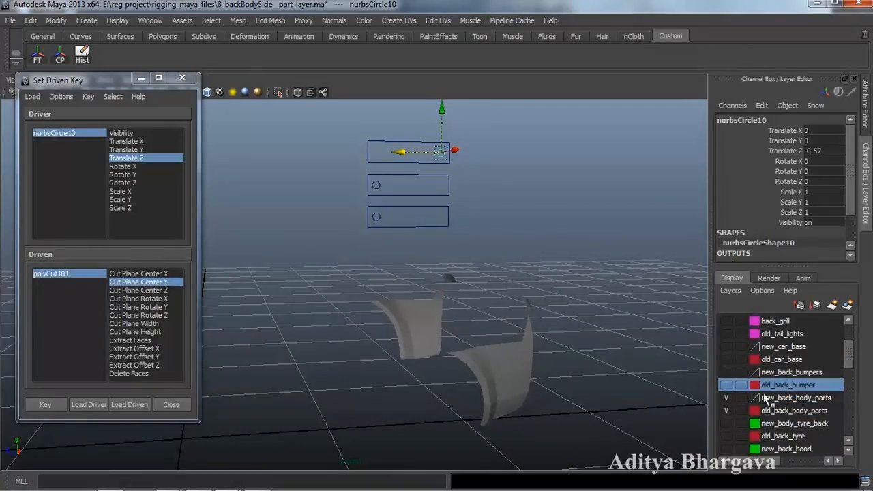
{"action": "left_click", "coordinate": [726, 386]}
{"action": "left_click", "coordinate": [725, 386]}
{"action": "left_click", "coordinate": [724, 387]}
{"action": "mouse_move", "coordinate": [586, 387]}
{"action": "left_mouse_down", "text": "alt"}
{"action": "mouse_move", "coordinate": [470, 386]}
{"action": "mouse_move", "coordinate": [484, 370]}
{"action": "mouse_move", "coordinate": [503, 384]}
{"action": "mouse_move", "coordinate": [536, 370]}
{"action": "mouse_move", "coordinate": [541, 386]}
{"action": "mouse_move", "coordinate": [557, 386]}
{"action": "mouse_move", "coordinate": [548, 318]}
{"action": "mouse_move", "coordinate": [550, 399]}
{"action": "mouse_move", "coordinate": [529, 372]}
{"action": "mouse_move", "coordinate": [516, 376]}
{"action": "mouse_move", "coordinate": [516, 330]}
{"action": "mouse_move", "coordinate": [539, 370]}
{"action": "mouse_move", "coordinate": [532, 394]}
{"action": "mouse_move", "coordinate": [594, 393]}
{"action": "left_mouse_up", "text": "alt"}
{"action": "scroll", "coordinate": [470, 386], "scroll_direction": "up", "scroll_amount": 2}
{"action": "scroll", "coordinate": [491, 386], "scroll_direction": "down", "scroll_amount": 2}
- Slide the nurbsCircle10 control to test the bumper cut
{"action": "left_click", "coordinate": [569, 349]}
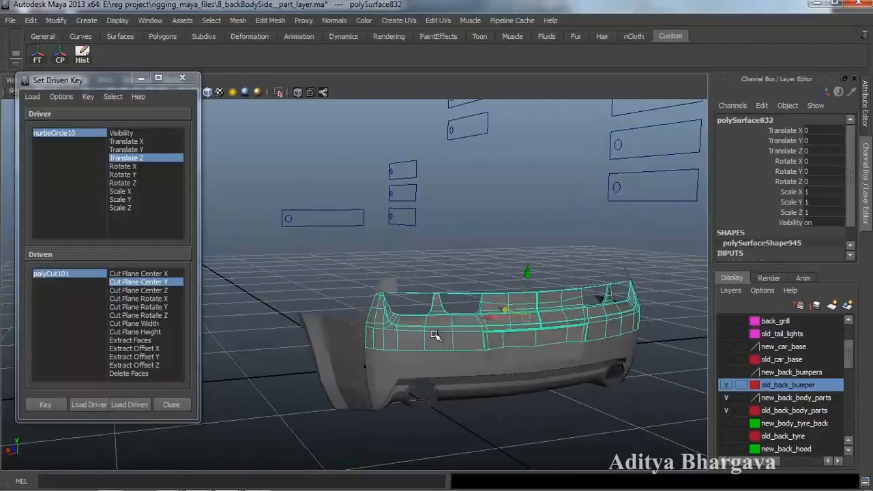
{"action": "left_click_drag", "start_coordinate": [536, 391], "coordinate": [457, 360], "text": "alt"}
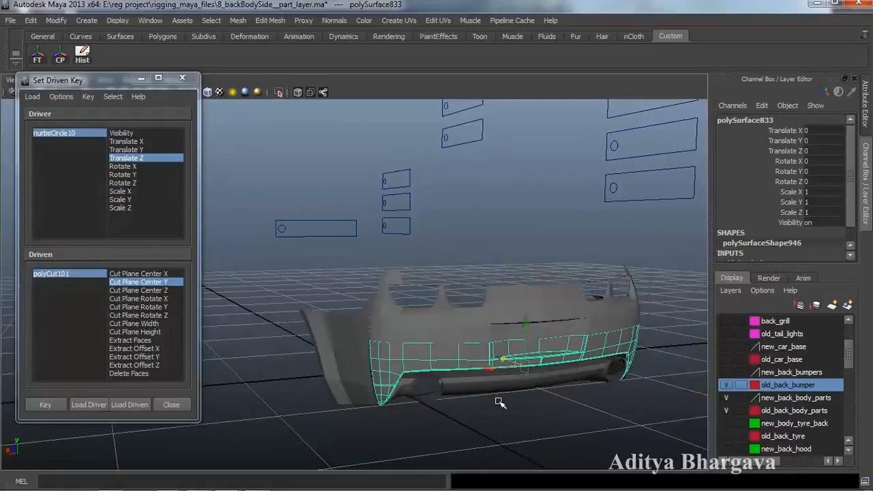
{"action": "left_click_drag", "start_coordinate": [482, 420], "coordinate": [519, 397], "text": "alt"}
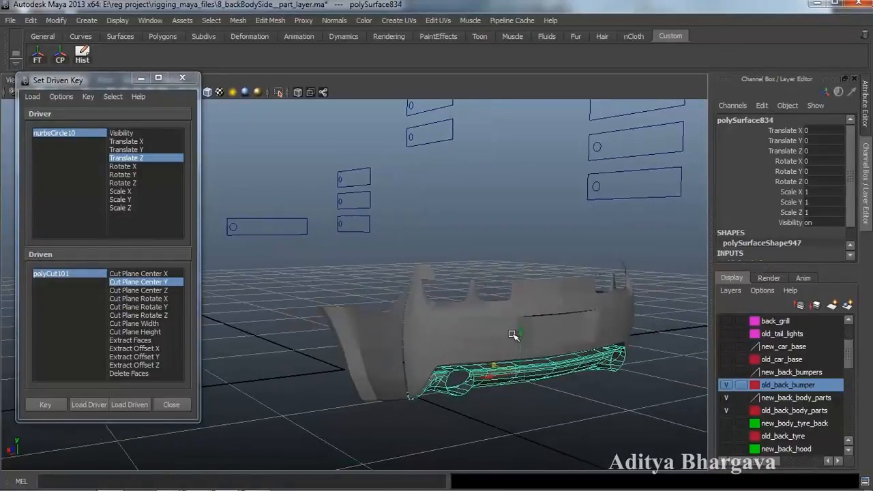
{"action": "left_click_drag", "start_coordinate": [490, 355], "coordinate": [505, 377], "text": "alt"}
{"action": "left_click", "coordinate": [513, 144]}
{"action": "left_click_drag", "start_coordinate": [508, 143], "coordinate": [502, 370]}
- Load the upper bumper piece polySurface832 as the driven object
{"action": "left_click", "coordinate": [508, 350]}
{"action": "middle_click_drag", "start_coordinate": [503, 370], "coordinate": [500, 377], "text": "alt"}
{"action": "left_click_drag", "start_coordinate": [500, 378], "coordinate": [502, 380], "text": "alt"}
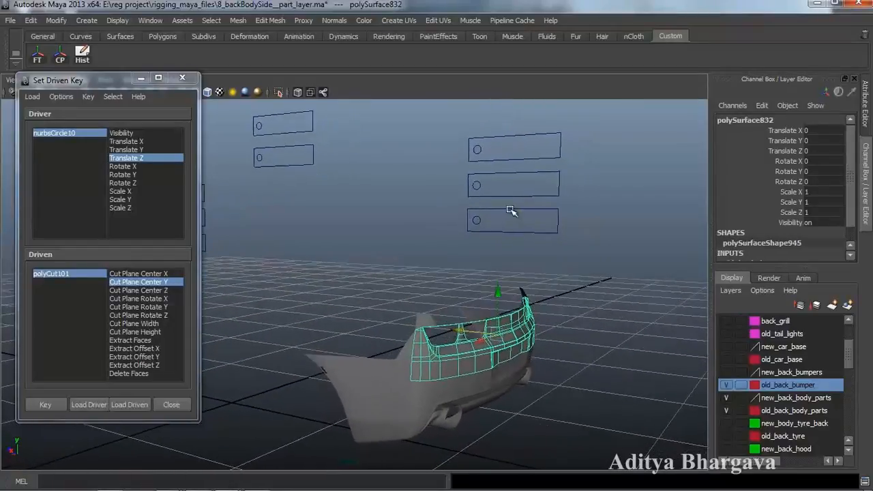
{"action": "left_click", "coordinate": [129, 404]}
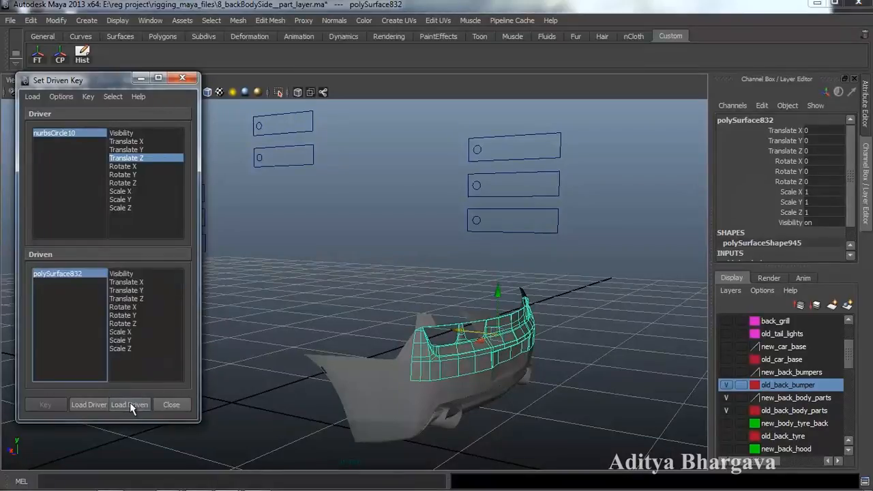
- Key polySurface832's resting Translate Y and Translate Z against the slider
{"action": "left_click_drag", "start_coordinate": [335, 337], "coordinate": [349, 390], "text": "alt"}
{"action": "left_click_drag", "start_coordinate": [475, 318], "coordinate": [485, 322]}
{"action": "key", "text": "ctrl+z"}
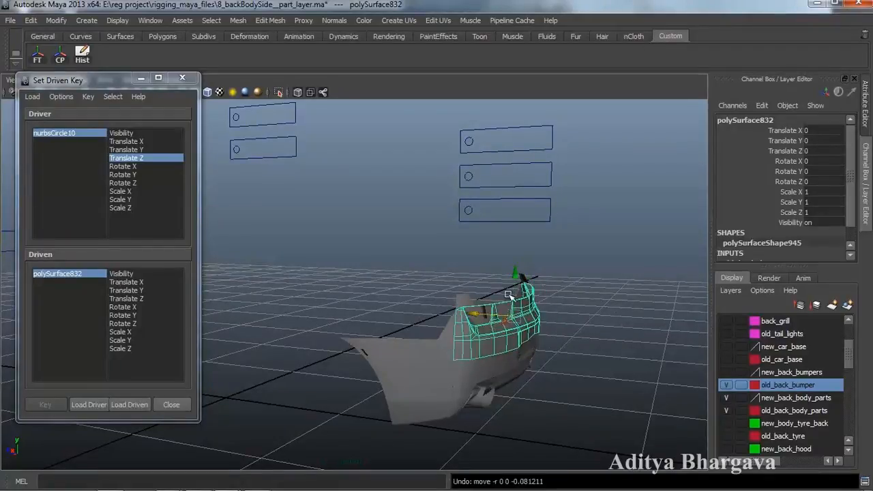
{"action": "left_click_drag", "start_coordinate": [405, 339], "coordinate": [391, 340], "text": "alt"}
{"action": "left_click_drag", "start_coordinate": [151, 290], "coordinate": [151, 299]}
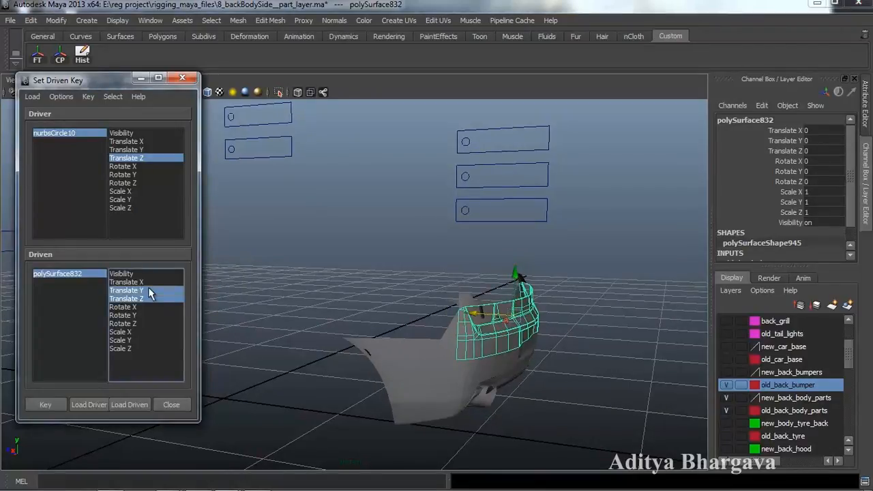
{"action": "left_click_drag", "start_coordinate": [428, 274], "coordinate": [447, 301], "text": "alt"}
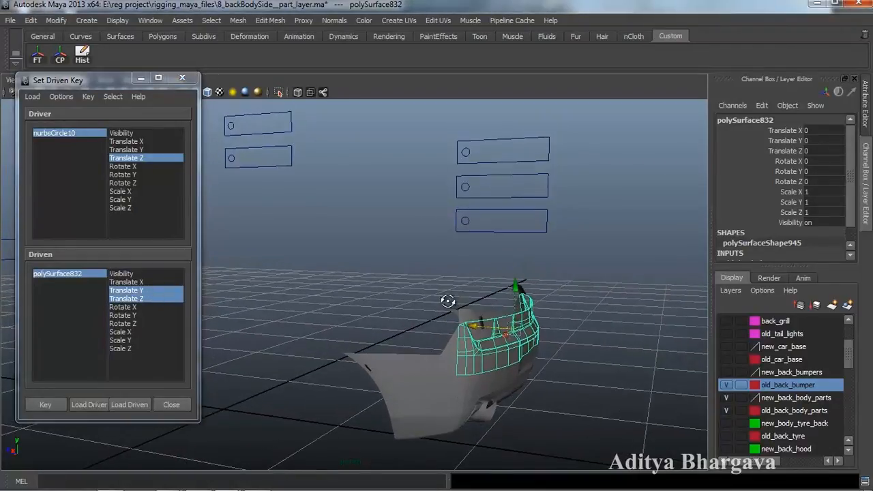
{"action": "left_click", "coordinate": [45, 404]}
- Move the nurbsCircle10 control to Translate Z -0.043
{"action": "left_click_drag", "start_coordinate": [478, 369], "coordinate": [515, 369], "text": "alt"}
{"action": "left_click", "coordinate": [484, 139]}
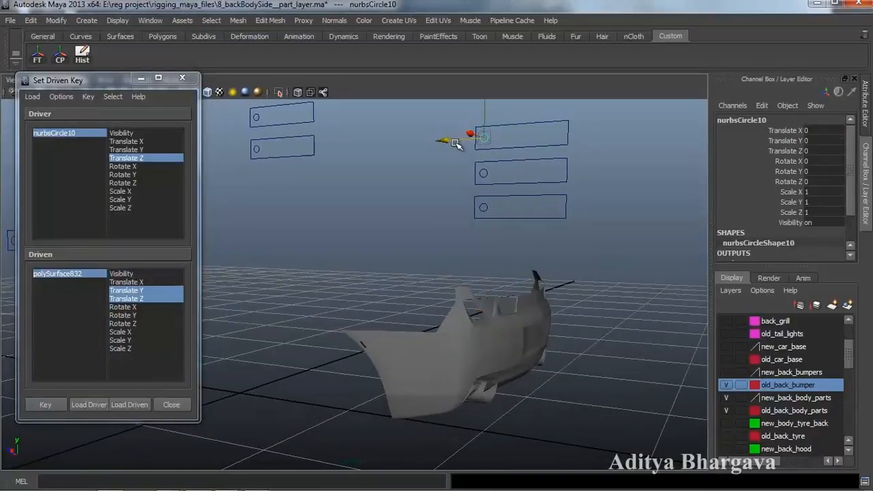
{"action": "mouse_move", "coordinate": [458, 144]}
{"action": "left_mouse_down"}
{"action": "mouse_move", "coordinate": [450, 140]}
{"action": "mouse_move", "coordinate": [461, 144]}
{"action": "left_mouse_up"}
{"action": "left_click_drag", "start_coordinate": [442, 242], "coordinate": [463, 286], "text": "alt"}
- Raise polySurface832 to Translate Y 0.09, Z -0.042 and key it
{"action": "left_click", "coordinate": [468, 314]}
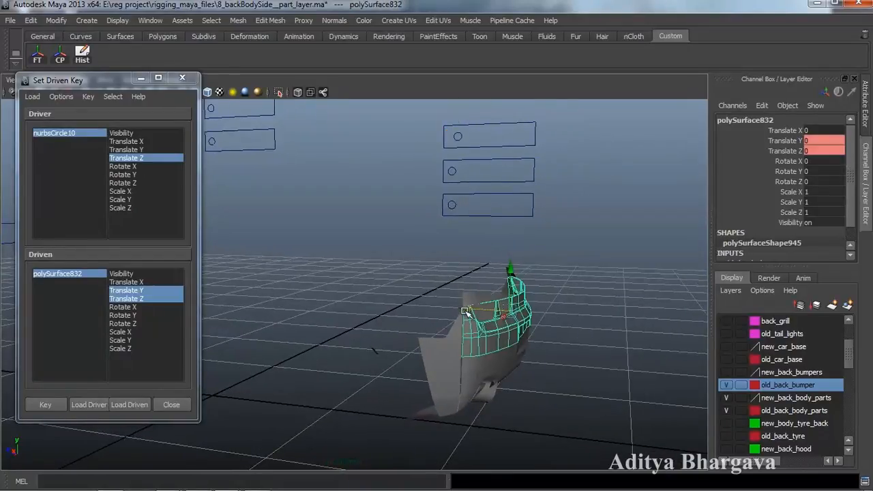
{"action": "left_click_drag", "start_coordinate": [480, 367], "coordinate": [506, 332], "text": "alt"}
{"action": "left_click_drag", "start_coordinate": [498, 270], "coordinate": [517, 330]}
{"action": "left_click", "coordinate": [45, 404]}
{"action": "left_click_drag", "start_coordinate": [422, 403], "coordinate": [416, 387], "text": "alt"}
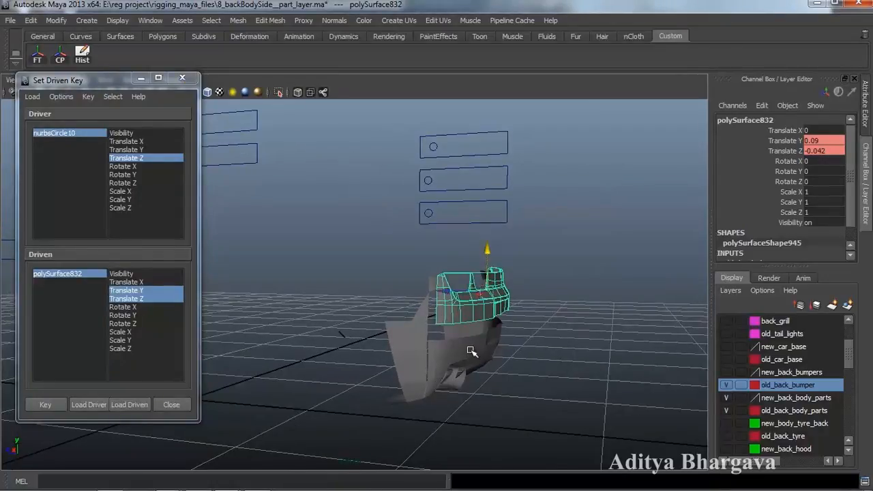
{"action": "left_click", "coordinate": [470, 351]}
{"action": "left_click_drag", "start_coordinate": [551, 399], "coordinate": [523, 374], "text": "alt"}
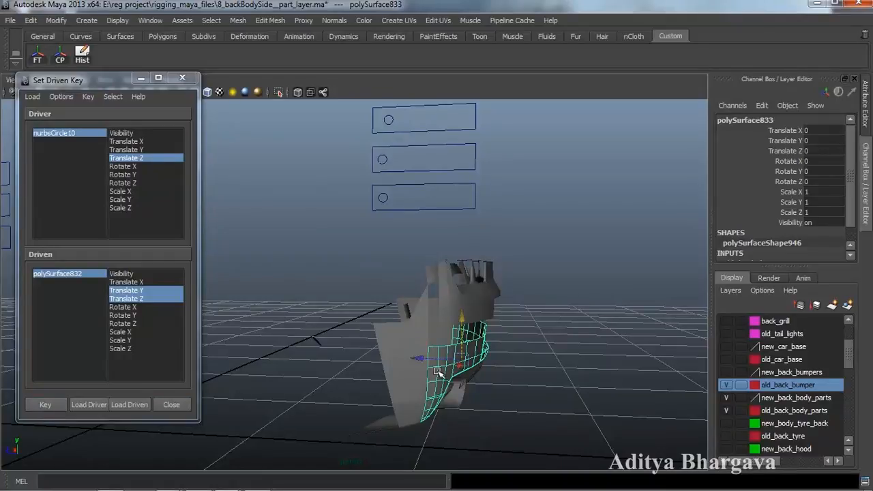
- Load polySurface833 as Driven with Translate Y and Z, and key its resting position
{"action": "left_click", "coordinate": [129, 404]}
{"action": "left_click", "coordinate": [152, 290]}
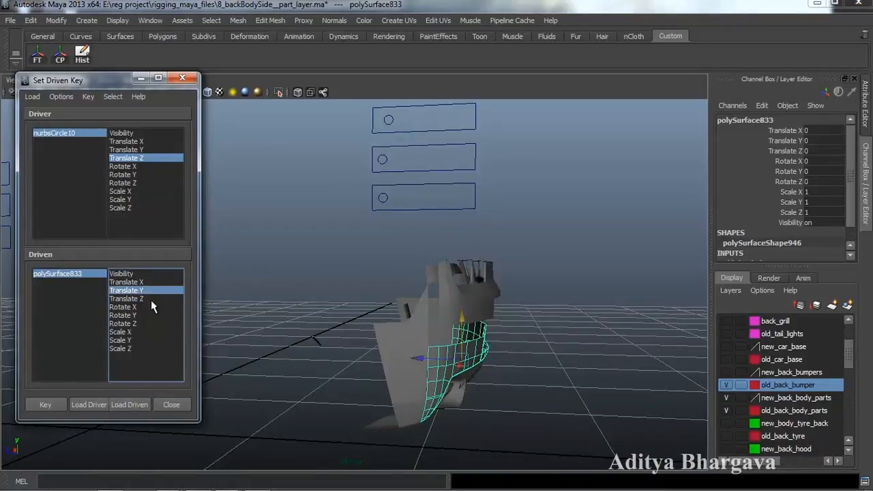
{"action": "left_click", "coordinate": [150, 300], "text": "ctrl"}
{"action": "left_click", "coordinate": [52, 401]}
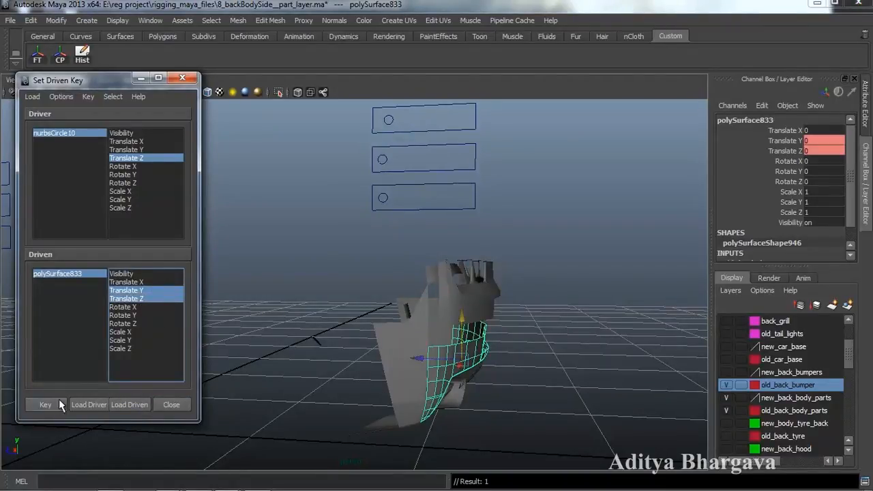
- Slide nurbsCircle10 to Translate Z -0.043, raise and shift the lower bumper piece, then key it
{"action": "left_click", "coordinate": [390, 121]}
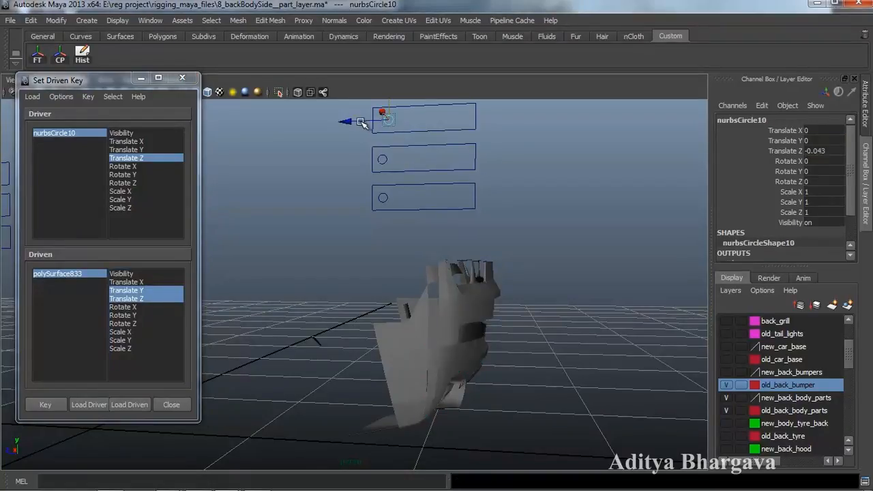
{"action": "left_click_drag", "start_coordinate": [362, 123], "coordinate": [366, 123]}
{"action": "left_click", "coordinate": [437, 364]}
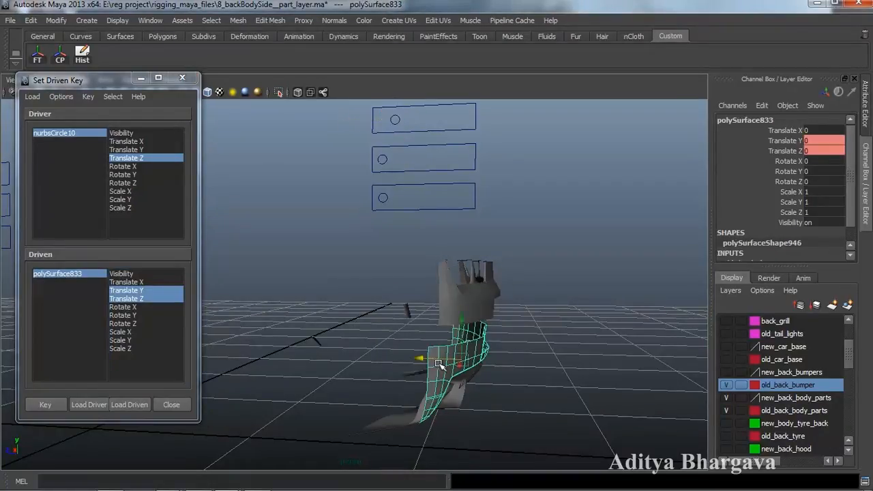
{"action": "left_click_drag", "start_coordinate": [467, 332], "coordinate": [470, 277]}
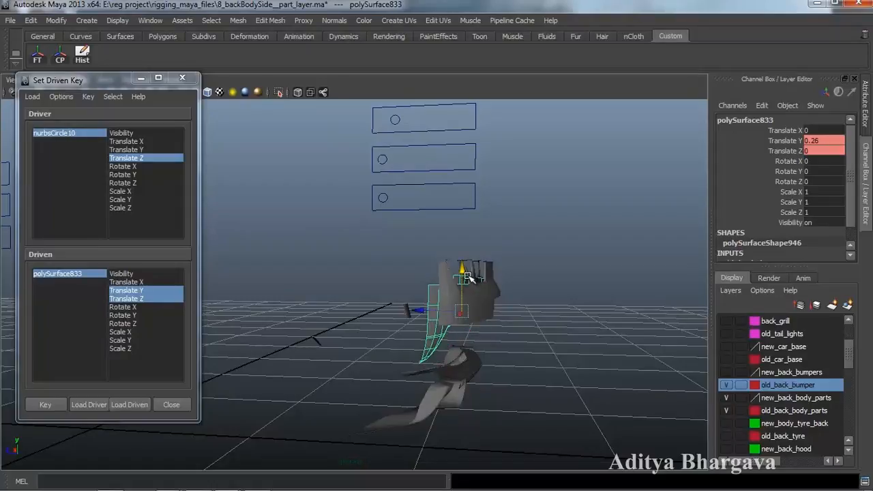
{"action": "left_click_drag", "start_coordinate": [423, 312], "coordinate": [473, 300]}
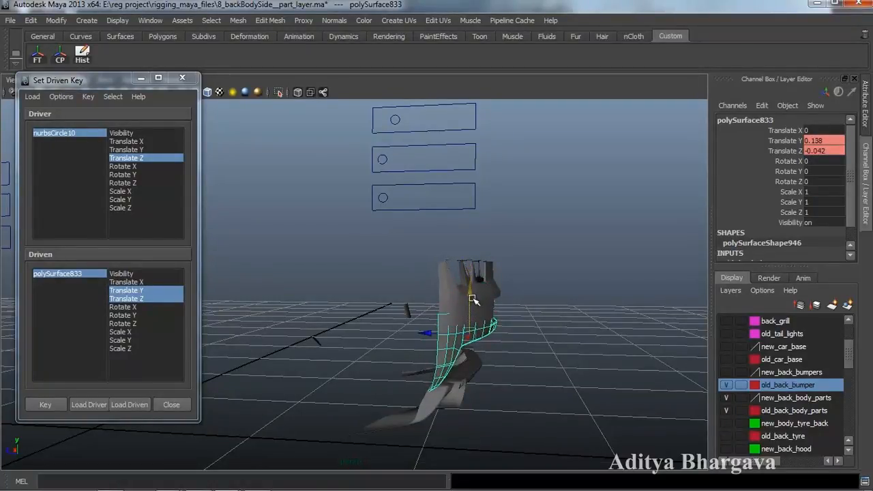
{"action": "left_click", "coordinate": [431, 334]}
{"action": "key", "text": "ctrl+z"}
{"action": "left_click_drag", "start_coordinate": [431, 333], "coordinate": [444, 394]}
{"action": "left_click", "coordinate": [56, 405]}
- Inspect the bumper from several angles and select the lower piece polySurface833
{"action": "left_click_drag", "start_coordinate": [356, 354], "coordinate": [375, 377], "text": "alt"}
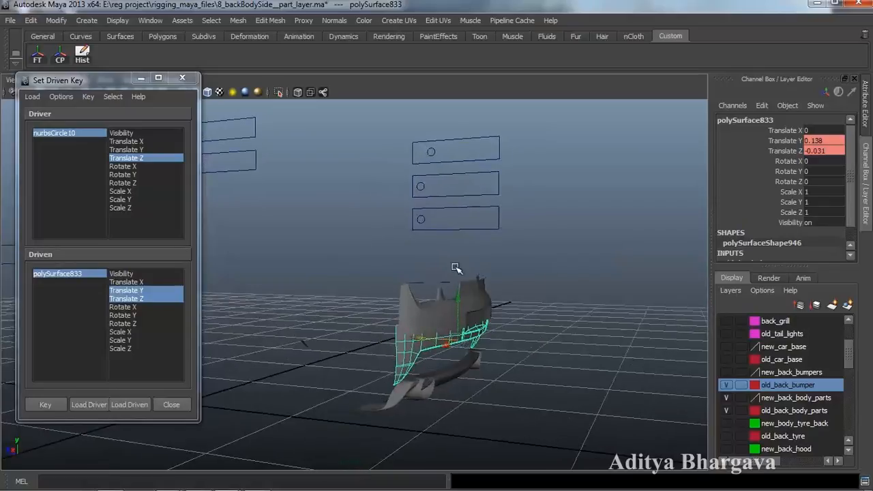
{"action": "left_click", "coordinate": [430, 154]}
{"action": "left_click_drag", "start_coordinate": [511, 292], "coordinate": [450, 380], "text": "alt"}
{"action": "left_click", "coordinate": [498, 314]}
{"action": "left_click_drag", "start_coordinate": [490, 290], "coordinate": [469, 193], "text": "alt"}
{"action": "left_click_drag", "start_coordinate": [428, 274], "coordinate": [488, 349], "text": "alt"}
{"action": "left_click", "coordinate": [479, 357]}
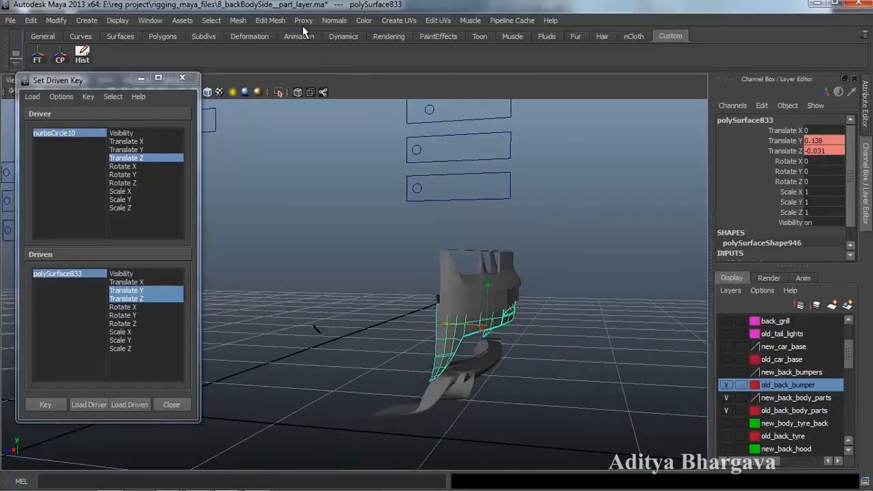
- Cut the lower bumper piece horizontally with Cut Faces Tool, creating polyCut102, and show its attributes
{"action": "left_click", "coordinate": [270, 20]}
{"action": "left_click", "coordinate": [300, 115]}
{"action": "left_click_drag", "start_coordinate": [508, 279], "coordinate": [531, 291], "text": "alt"}
{"action": "left_click", "coordinate": [491, 325]}
{"action": "left_click_drag", "start_coordinate": [493, 325], "coordinate": [508, 339], "text": "alt"}
{"action": "key", "text": "ctrl+a"}
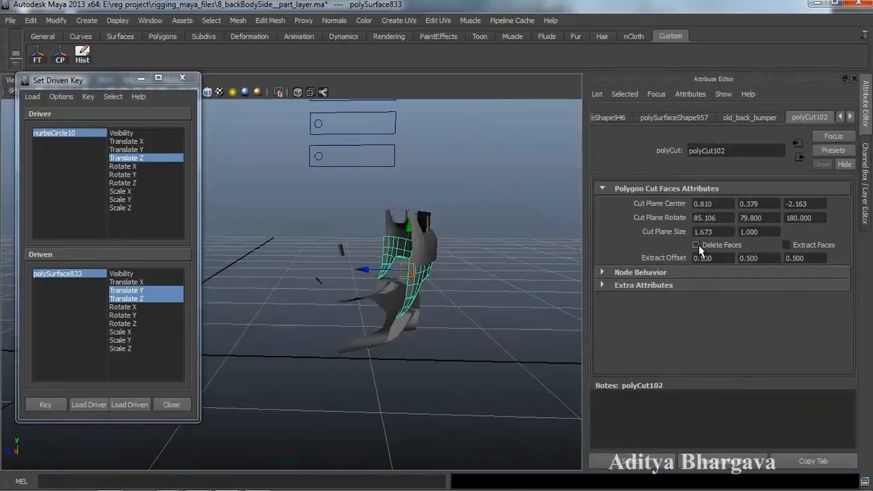
- Load polyCut102 as Driven and key its Cut Plane Center Y at the slider's current position
{"action": "left_click_drag", "start_coordinate": [492, 247], "coordinate": [482, 294], "text": "alt"}
{"action": "left_click", "coordinate": [635, 463]}
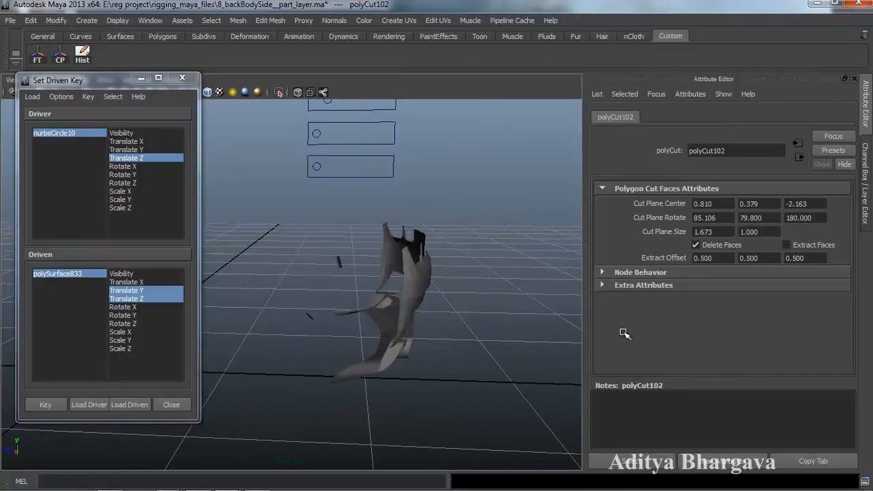
{"action": "left_click", "coordinate": [134, 408]}
{"action": "left_click_drag", "start_coordinate": [418, 304], "coordinate": [394, 311], "text": "alt"}
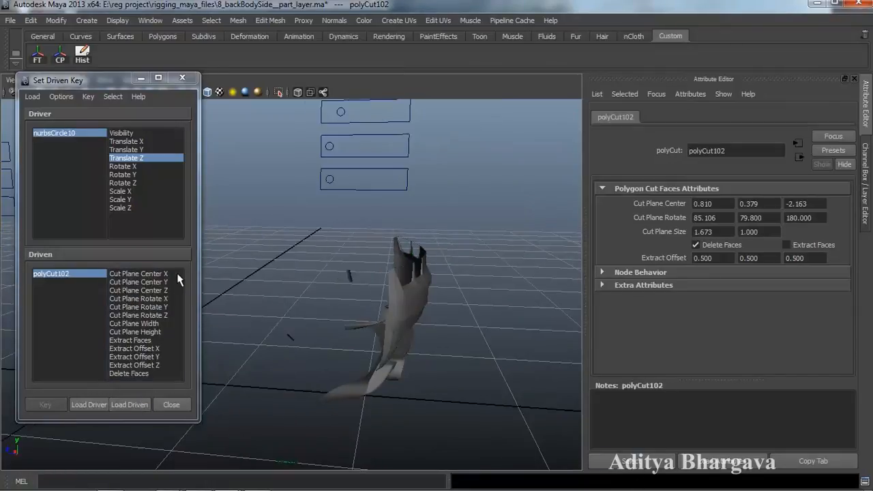
{"action": "left_click", "coordinate": [172, 282]}
{"action": "key", "text": "ctrl+a"}
{"action": "left_click_drag", "start_coordinate": [525, 246], "coordinate": [532, 307], "text": "alt"}
{"action": "left_click", "coordinate": [56, 407]}
- With nurbsCircle10 at Translate Z -0.144, raise polyCut102's Cut Plane Center Y to 2.779 and key it
{"action": "mouse_move", "coordinate": [452, 311]}
{"action": "left_mouse_down", "text": "alt"}
{"action": "mouse_move", "coordinate": [467, 301]}
{"action": "mouse_move", "coordinate": [453, 299]}
{"action": "left_mouse_up", "text": "alt"}
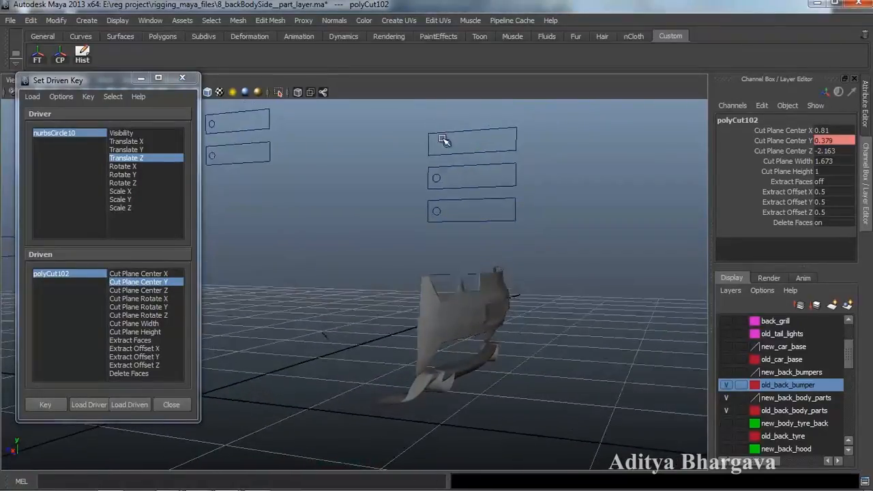
{"action": "left_click", "coordinate": [446, 142]}
{"action": "left_click_drag", "start_coordinate": [423, 148], "coordinate": [423, 150]}
{"action": "mouse_move", "coordinate": [422, 238]}
{"action": "left_mouse_down", "text": "alt"}
{"action": "mouse_move", "coordinate": [454, 229]}
{"action": "mouse_move", "coordinate": [428, 253]}
{"action": "left_mouse_up", "text": "alt"}
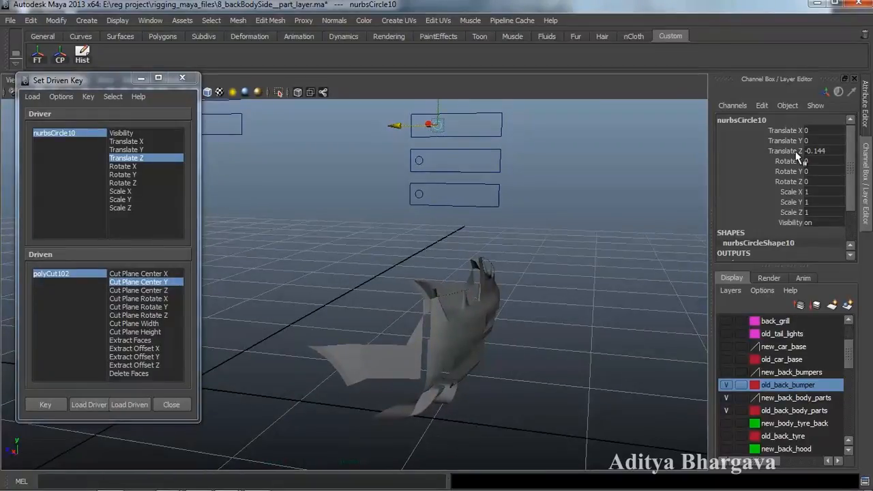
{"action": "left_click", "coordinate": [51, 273]}
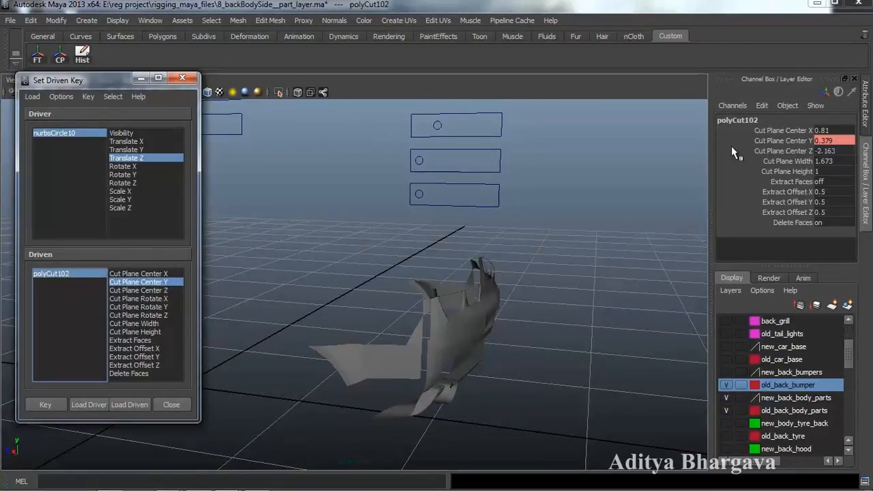
{"action": "left_click", "coordinate": [784, 141]}
{"action": "middle_click_drag", "start_coordinate": [623, 242], "coordinate": [651, 246]}
{"action": "mouse_move", "coordinate": [561, 280]}
{"action": "left_mouse_down", "text": "alt"}
{"action": "mouse_move", "coordinate": [549, 282]}
{"action": "mouse_move", "coordinate": [552, 274]}
{"action": "left_mouse_up", "text": "alt"}
{"action": "middle_click_drag", "start_coordinate": [552, 273], "coordinate": [557, 273], "text": "alt"}
{"action": "left_click_drag", "start_coordinate": [585, 281], "coordinate": [556, 316], "text": "alt"}
{"action": "left_click", "coordinate": [46, 403]}
- Cut the upper bumper piece polySurface832 near-horizontally with Cut Faces Tool
{"action": "left_click_drag", "start_coordinate": [407, 338], "coordinate": [414, 365], "text": "alt"}
{"action": "left_click", "coordinate": [447, 346]}
{"action": "left_click_drag", "start_coordinate": [461, 395], "coordinate": [503, 230], "text": "alt"}
{"action": "left_click", "coordinate": [273, 21]}
{"action": "left_click", "coordinate": [280, 116]}
{"action": "left_click_drag", "start_coordinate": [362, 300], "coordinate": [366, 282], "text": "alt"}
{"action": "mouse_move", "coordinate": [466, 315]}
{"action": "left_mouse_down"}
{"action": "mouse_move", "coordinate": [481, 313]}
{"action": "mouse_move", "coordinate": [468, 370]}
{"action": "left_mouse_up"}
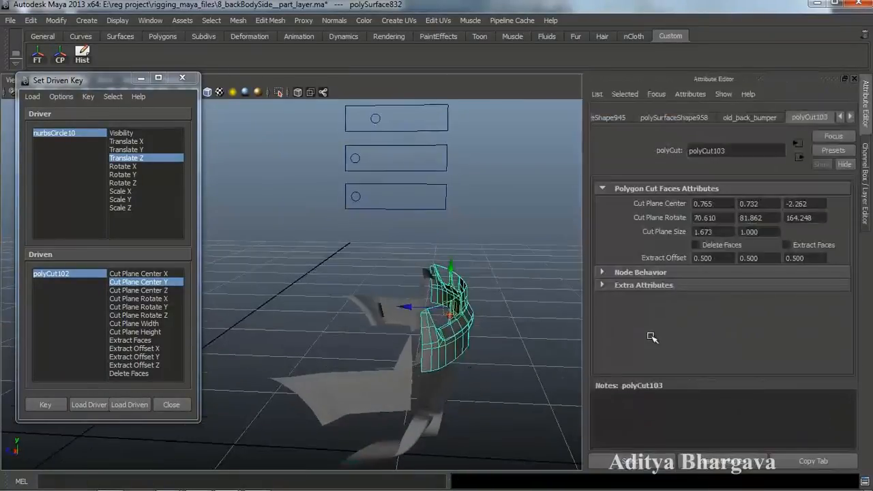
- Load polyCut103 as Driven and key its Cut Plane Center Y at the slider's starting position
{"action": "key", "text": "ctrl+a"}
{"action": "left_click", "coordinate": [641, 463]}
{"action": "left_click_drag", "start_coordinate": [456, 287], "coordinate": [333, 346], "text": "alt"}
{"action": "left_click", "coordinate": [131, 405]}
{"action": "left_click_drag", "start_coordinate": [366, 323], "coordinate": [321, 334], "text": "alt"}
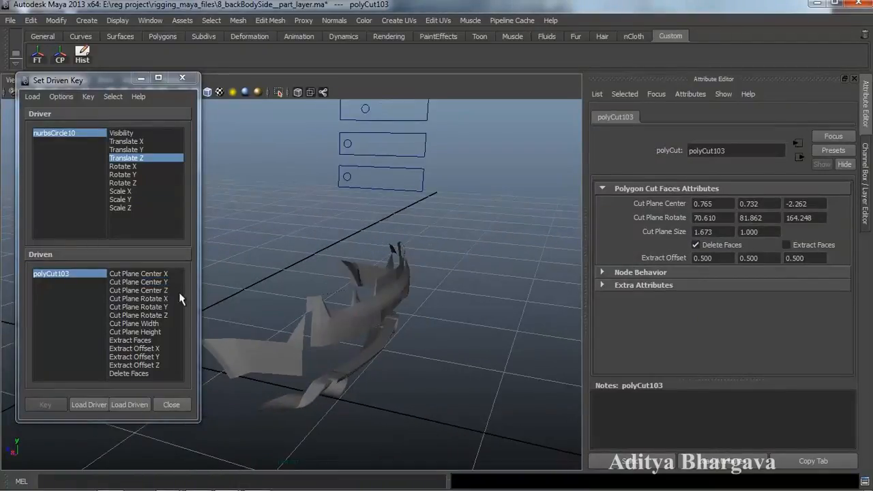
{"action": "left_click", "coordinate": [139, 282]}
{"action": "left_click_drag", "start_coordinate": [321, 282], "coordinate": [380, 266], "text": "alt"}
{"action": "key", "text": "ctrl+a"}
{"action": "left_click_drag", "start_coordinate": [523, 259], "coordinate": [544, 260], "text": "alt"}
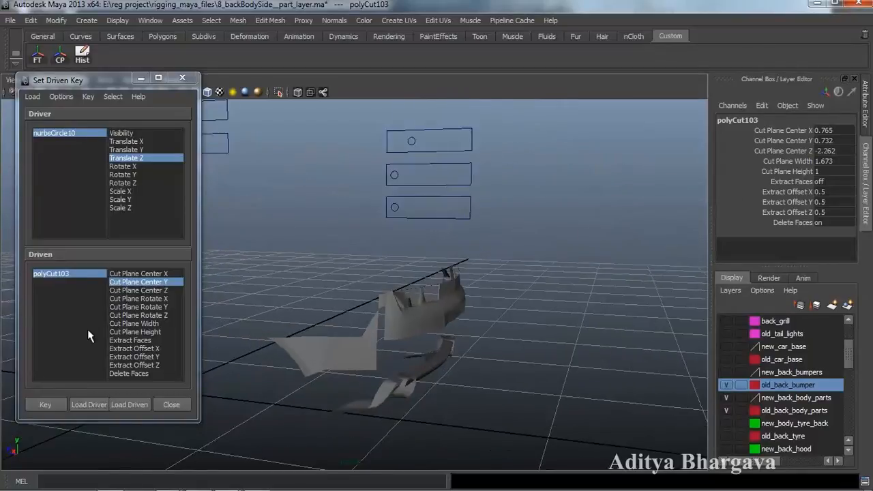
{"action": "left_click", "coordinate": [44, 404]}
- Move nurbsCircle10 to Translate Z -0.211, raise polyCut103's Cut Plane Center Y to 4.432, and key it
{"action": "left_click_drag", "start_coordinate": [429, 221], "coordinate": [450, 207], "text": "alt"}
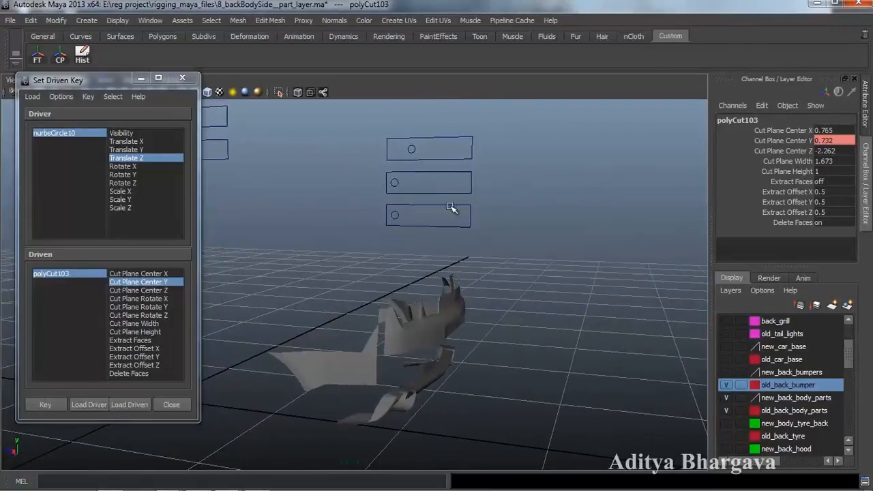
{"action": "left_click", "coordinate": [414, 150]}
{"action": "left_click_drag", "start_coordinate": [378, 148], "coordinate": [387, 156]}
{"action": "left_click_drag", "start_coordinate": [449, 256], "coordinate": [543, 274], "text": "alt"}
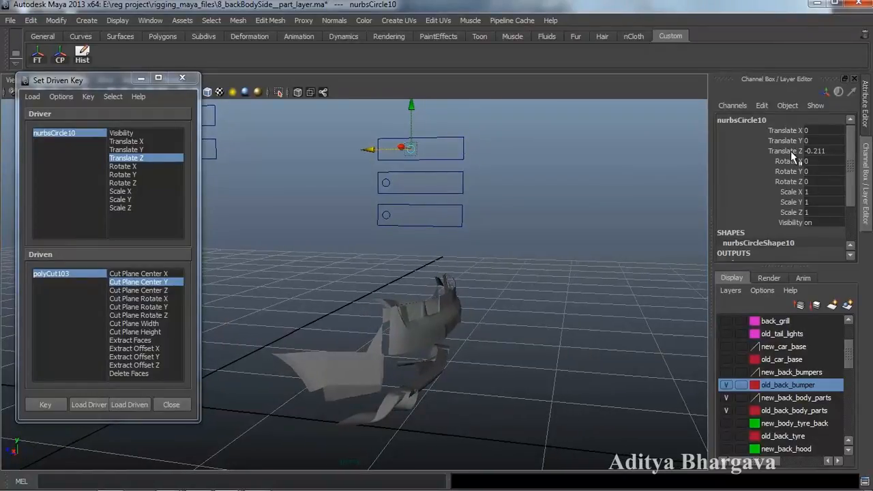
{"action": "left_click", "coordinate": [789, 151]}
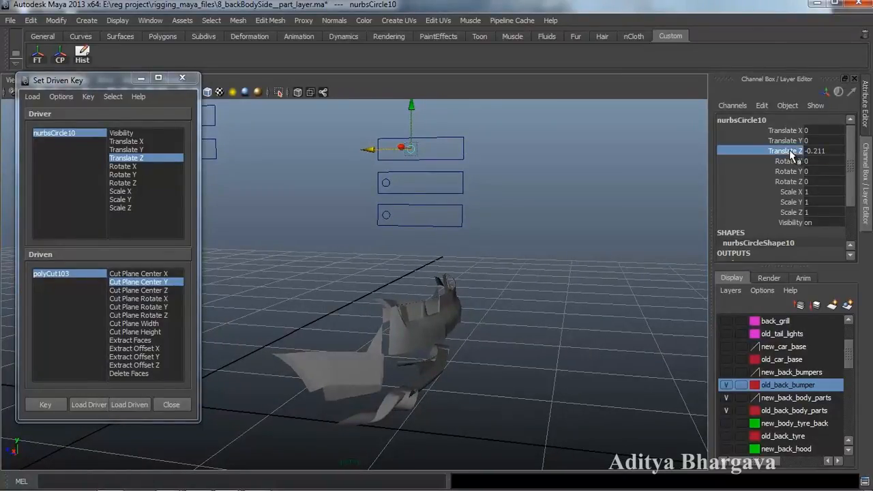
{"action": "left_click", "coordinate": [78, 274]}
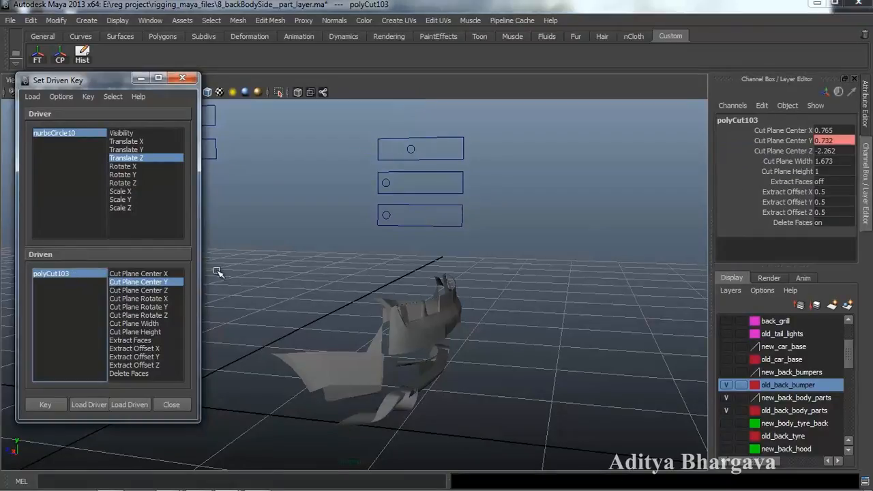
{"action": "mouse_move", "coordinate": [545, 242]}
{"action": "middle_mouse_down"}
{"action": "mouse_move", "coordinate": [569, 244]}
{"action": "mouse_move", "coordinate": [536, 246]}
{"action": "mouse_move", "coordinate": [551, 249]}
{"action": "middle_mouse_up"}
{"action": "left_click", "coordinate": [46, 405]}
- Test the cut by sliding nurbsCircle10 back and forth, then select bumper piece polySurface834
{"action": "left_click_drag", "start_coordinate": [412, 339], "coordinate": [407, 144], "text": "alt"}
{"action": "left_click", "coordinate": [392, 144]}
{"action": "middle_click_drag", "start_coordinate": [379, 147], "coordinate": [337, 150]}
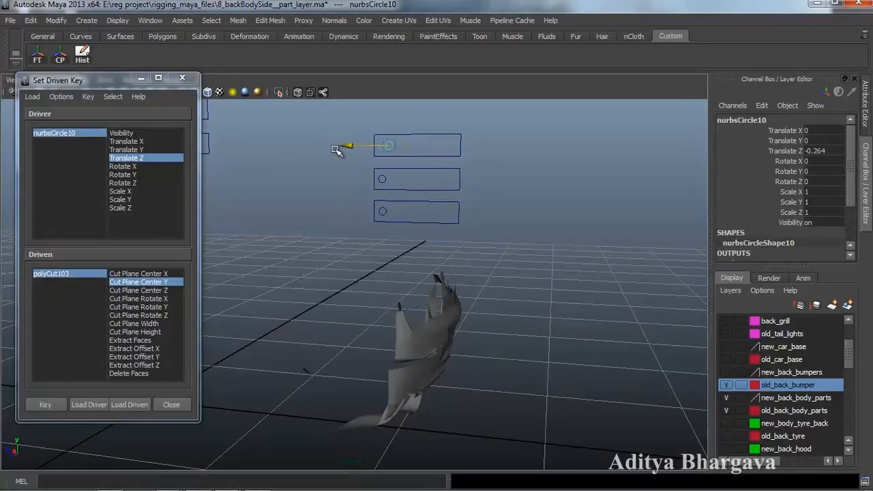
{"action": "left_click_drag", "start_coordinate": [338, 150], "coordinate": [328, 149]}
{"action": "left_click_drag", "start_coordinate": [376, 317], "coordinate": [430, 314], "text": "alt"}
{"action": "middle_click_drag", "start_coordinate": [442, 302], "coordinate": [461, 300], "text": "alt"}
{"action": "left_click_drag", "start_coordinate": [462, 300], "coordinate": [505, 314], "text": "alt"}
{"action": "left_click_drag", "start_coordinate": [372, 151], "coordinate": [390, 150]}
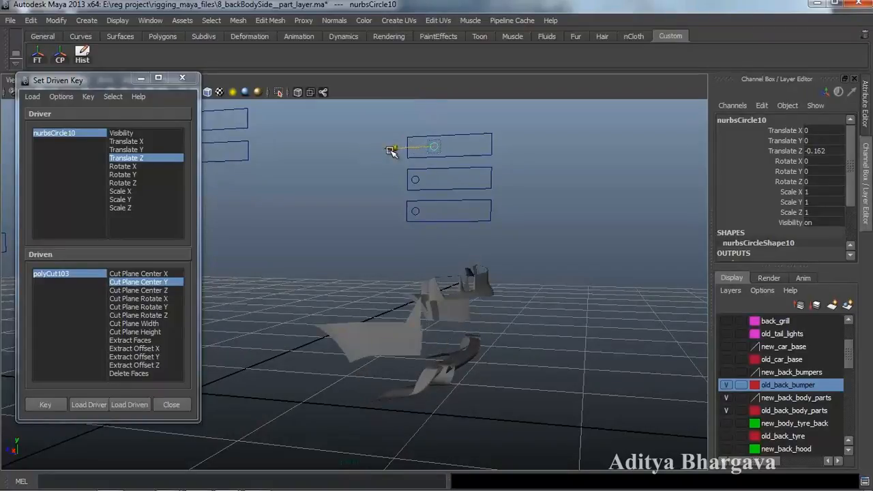
{"action": "left_click_drag", "start_coordinate": [527, 278], "coordinate": [493, 371], "text": "alt"}
{"action": "left_click", "coordinate": [497, 366]}
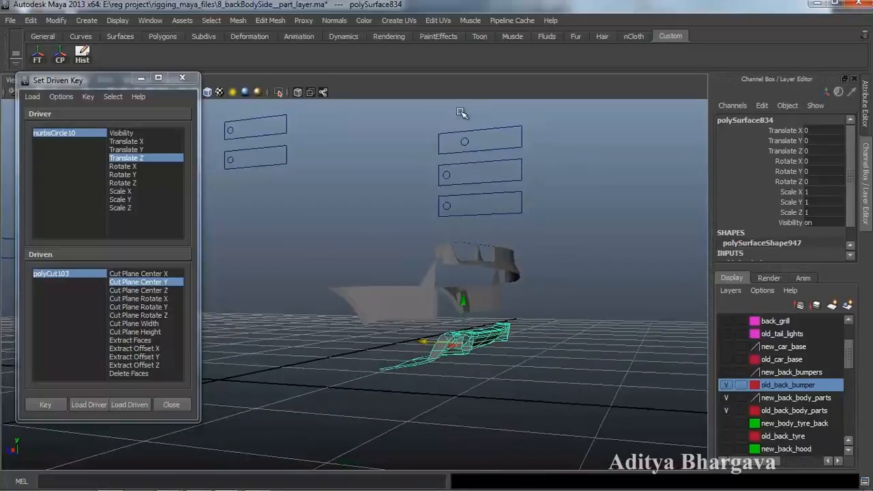
- Cut polySurface834 vertically with Cut Faces Tool, creating polyCut104, and turn on Delete Faces
{"action": "left_click_drag", "start_coordinate": [486, 197], "coordinate": [392, 314], "text": "alt"}
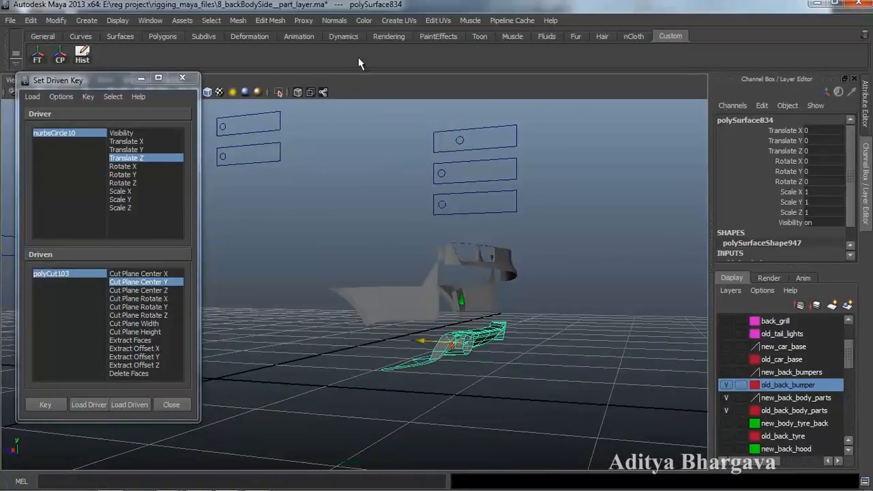
{"action": "left_click", "coordinate": [264, 21]}
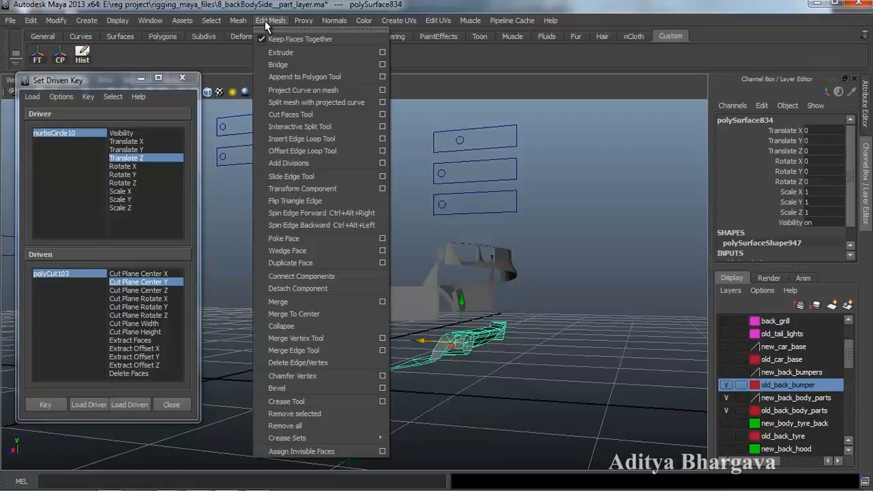
{"action": "left_click", "coordinate": [293, 117]}
{"action": "mouse_move", "coordinate": [485, 374]}
{"action": "left_mouse_down", "text": "alt"}
{"action": "mouse_move", "coordinate": [503, 337]}
{"action": "mouse_move", "coordinate": [505, 390]}
{"action": "mouse_move", "coordinate": [494, 343]}
{"action": "left_mouse_up", "text": "alt"}
{"action": "key", "text": "w"}
{"action": "key", "text": "ctrl+a"}
{"action": "left_click", "coordinate": [709, 243]}
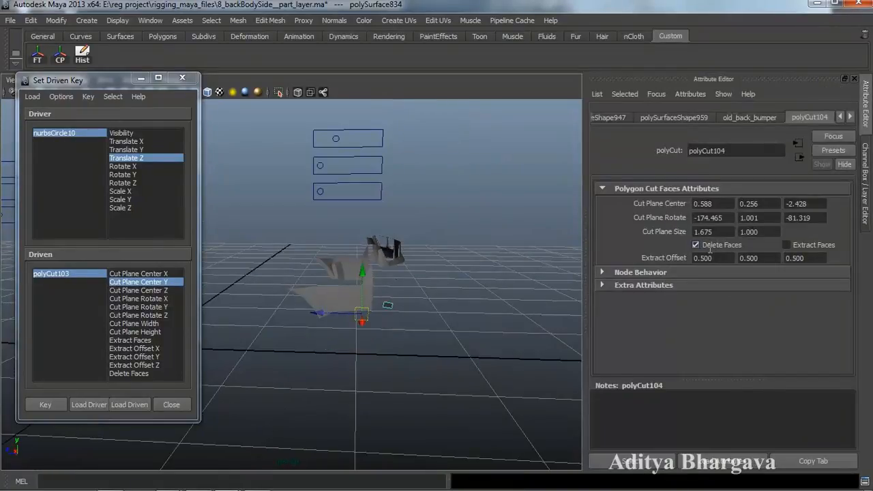
- Load polyCut104 as Driven with Cut Plane Center Z, set it to 5.172, and key it
{"action": "left_click", "coordinate": [646, 461]}
{"action": "left_click_drag", "start_coordinate": [435, 318], "coordinate": [398, 345], "text": "alt"}
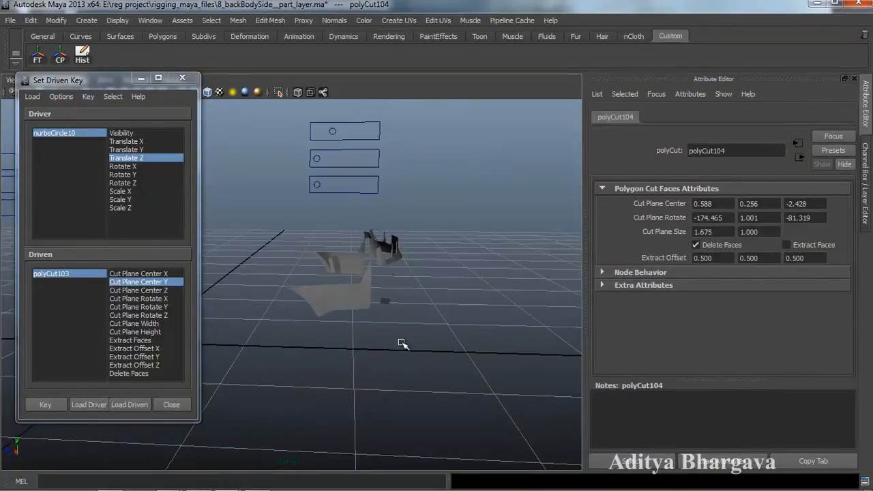
{"action": "key", "text": "ctrl+a"}
{"action": "left_click_drag", "start_coordinate": [501, 301], "coordinate": [419, 336], "text": "alt"}
{"action": "left_click", "coordinate": [133, 404]}
{"action": "left_click", "coordinate": [138, 290]}
{"action": "left_click_drag", "start_coordinate": [571, 324], "coordinate": [571, 331], "text": "alt"}
{"action": "middle_click_drag", "start_coordinate": [589, 320], "coordinate": [597, 321]}
{"action": "left_click_drag", "start_coordinate": [563, 351], "coordinate": [526, 343], "text": "alt"}
{"action": "left_click", "coordinate": [39, 403]}
- With nurbsCircle10 at Translate Z -0.19, set polyCut104's Cut Plane Center Z to -21.028 and key it
{"action": "left_click", "coordinate": [449, 138]}
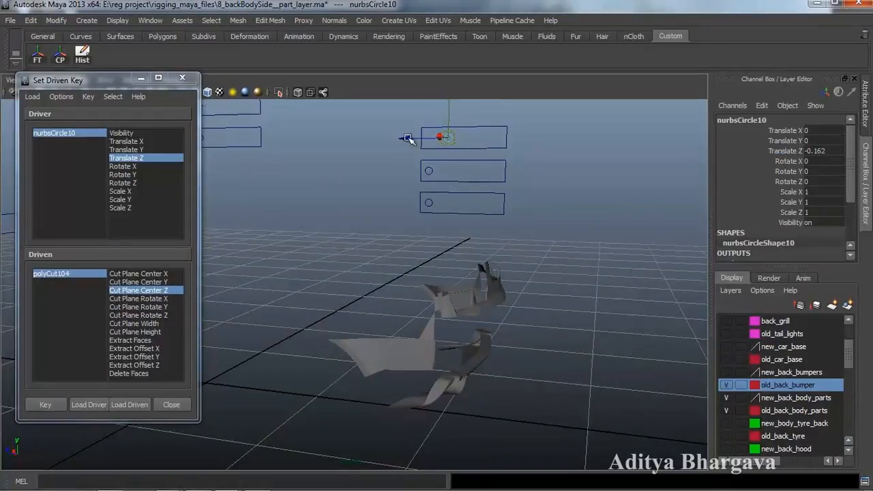
{"action": "left_click_drag", "start_coordinate": [409, 138], "coordinate": [413, 139]}
{"action": "left_click_drag", "start_coordinate": [454, 273], "coordinate": [441, 296], "text": "alt"}
{"action": "left_click", "coordinate": [81, 273]}
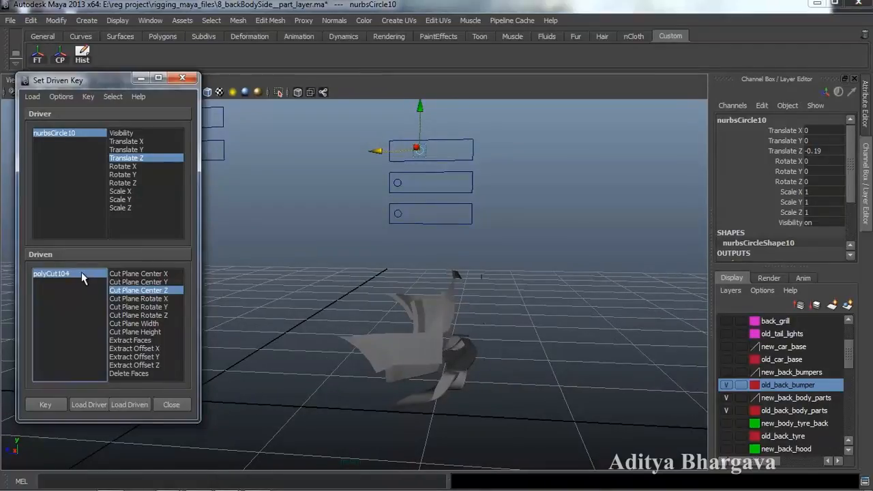
{"action": "left_click", "coordinate": [772, 149]}
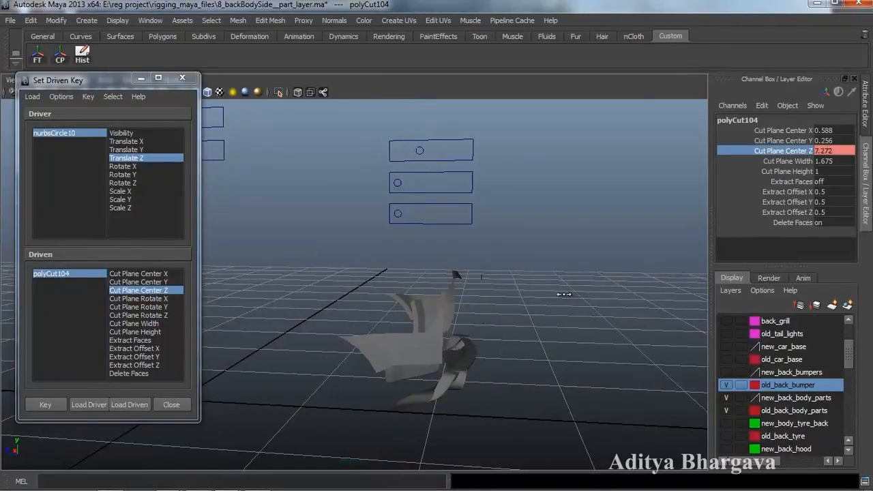
{"action": "middle_click_drag", "start_coordinate": [496, 312], "coordinate": [403, 313]}
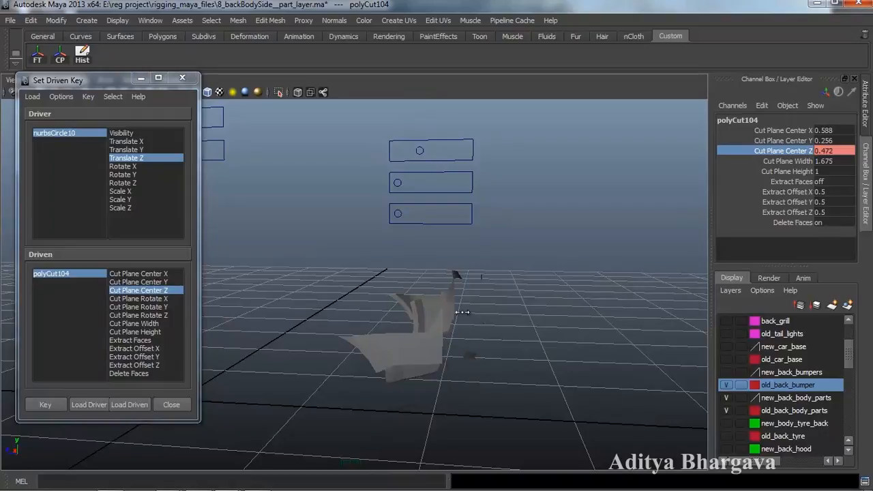
{"action": "mouse_move", "coordinate": [513, 332]}
{"action": "left_mouse_down", "text": "alt"}
{"action": "mouse_move", "coordinate": [496, 331]}
{"action": "mouse_move", "coordinate": [522, 307]}
{"action": "mouse_move", "coordinate": [524, 337]}
{"action": "left_mouse_up", "text": "alt"}
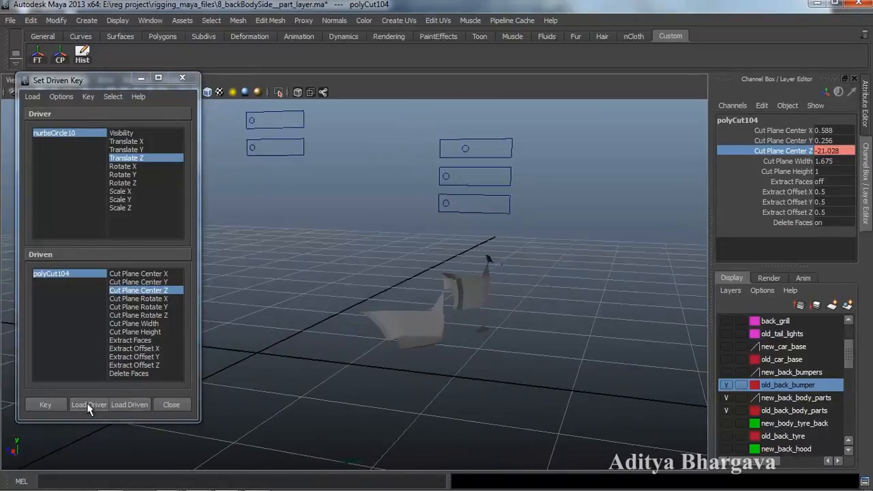
{"action": "left_click", "coordinate": [53, 405]}
- Show new_back_bumpers, make old_back_bumper a reference, enable wireframe on shaded, and hide both body-parts layers
{"action": "mouse_move", "coordinate": [450, 338]}
{"action": "left_mouse_down", "text": "alt"}
{"action": "mouse_move", "coordinate": [460, 327]}
{"action": "mouse_move", "coordinate": [483, 327]}
{"action": "mouse_move", "coordinate": [450, 346]}
{"action": "mouse_move", "coordinate": [464, 341]}
{"action": "mouse_move", "coordinate": [456, 336]}
{"action": "left_mouse_up", "text": "alt"}
{"action": "left_click_drag", "start_coordinate": [362, 355], "coordinate": [360, 355], "text": "alt"}
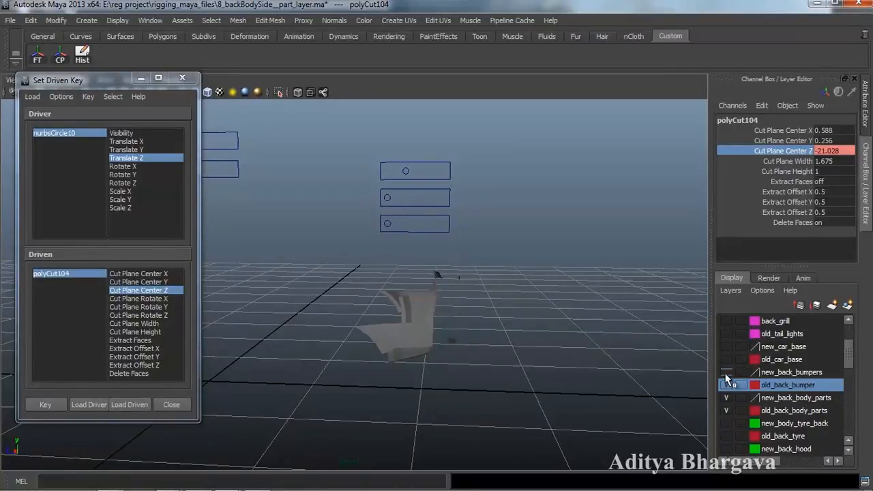
{"action": "left_click", "coordinate": [726, 373]}
{"action": "mouse_move", "coordinate": [501, 355]}
{"action": "left_mouse_down", "text": "alt"}
{"action": "mouse_move", "coordinate": [511, 365]}
{"action": "mouse_move", "coordinate": [514, 348]}
{"action": "mouse_move", "coordinate": [516, 357]}
{"action": "left_mouse_up", "text": "alt"}
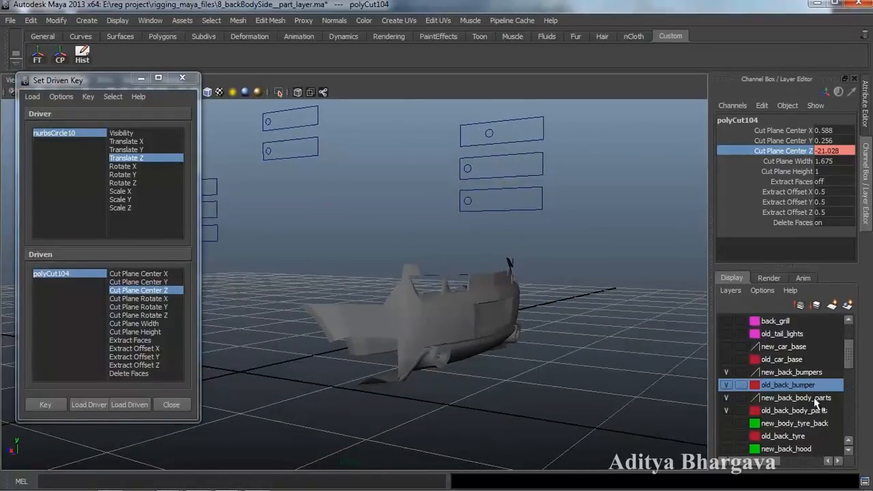
{"action": "double_click", "coordinate": [740, 386]}
{"action": "left_click", "coordinate": [207, 92]}
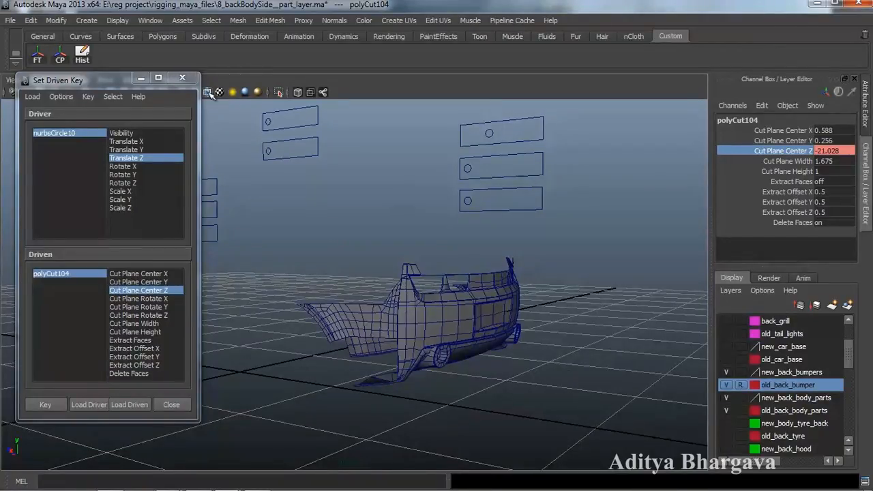
{"action": "mouse_move", "coordinate": [446, 332]}
{"action": "left_mouse_down", "text": "alt"}
{"action": "mouse_move", "coordinate": [506, 331]}
{"action": "mouse_move", "coordinate": [422, 341]}
{"action": "mouse_move", "coordinate": [434, 332]}
{"action": "left_mouse_up", "text": "alt"}
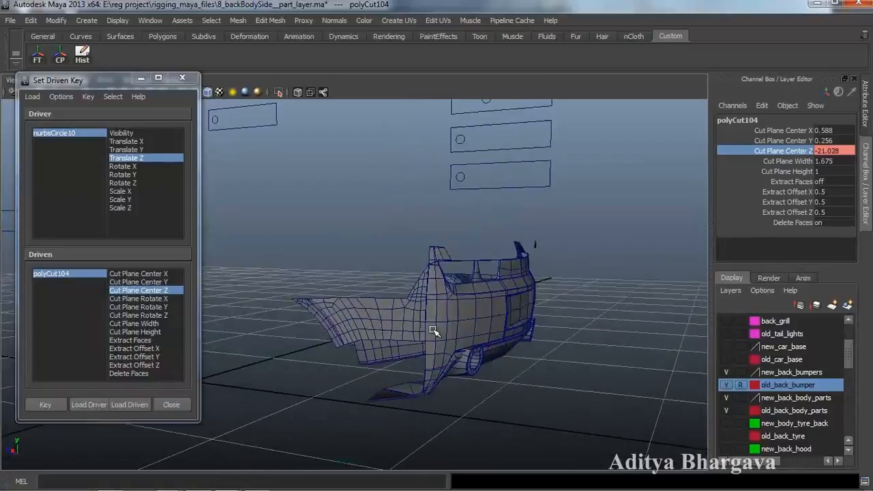
{"action": "left_click", "coordinate": [727, 398]}
{"action": "left_click", "coordinate": [725, 411]}
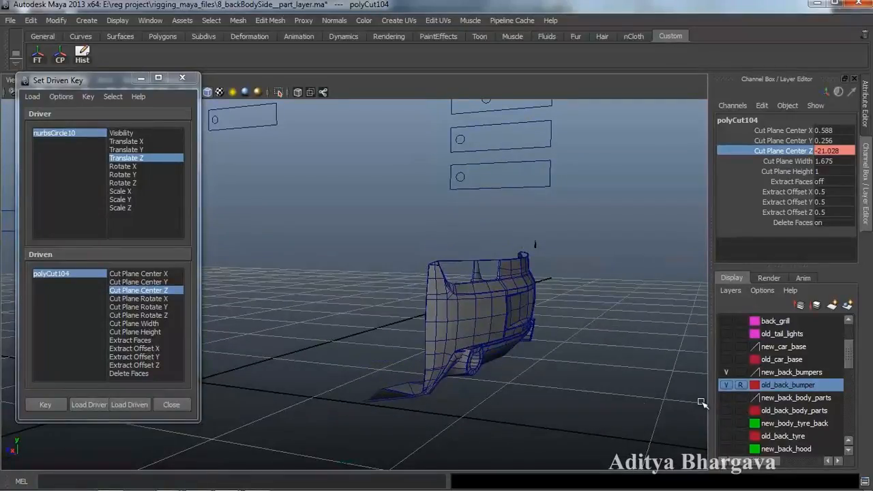
- Select the nurbsCircle10 slider and orbit around the bumper to inspect the cuts
{"action": "left_click_drag", "start_coordinate": [531, 392], "coordinate": [543, 387], "text": "alt"}
{"action": "scroll", "coordinate": [539, 385], "scroll_direction": "down", "scroll_amount": 2}
{"action": "left_click_drag", "start_coordinate": [553, 323], "coordinate": [508, 348], "text": "alt"}
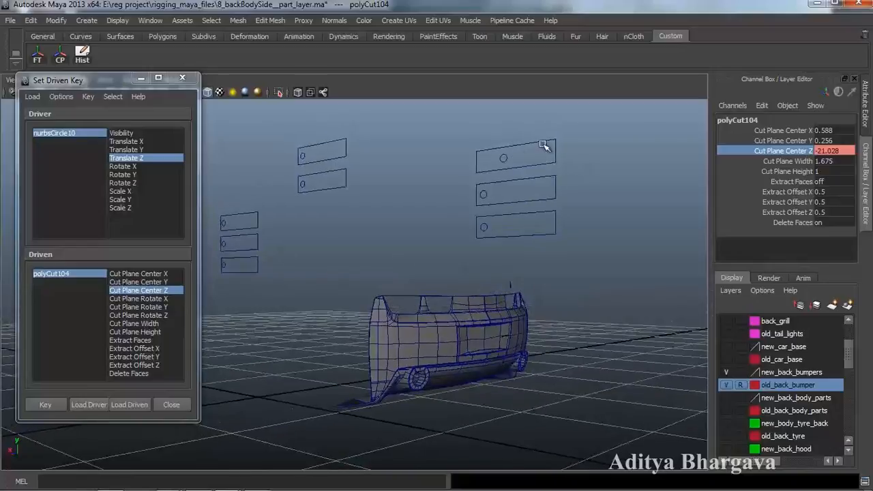
{"action": "left_click", "coordinate": [503, 156]}
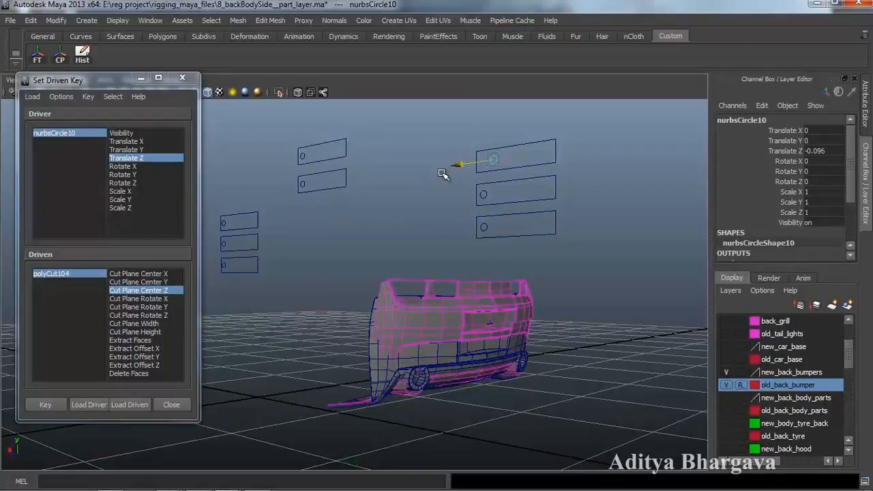
{"action": "left_click_drag", "start_coordinate": [443, 300], "coordinate": [459, 268], "text": "alt"}
{"action": "middle_click_drag", "start_coordinate": [459, 269], "coordinate": [461, 261], "text": "alt"}
{"action": "left_click_drag", "start_coordinate": [461, 261], "coordinate": [273, 369], "text": "alt"}
- Load bumper piece polySurface835 as the driven object with Translate Y selected
{"action": "left_click", "coordinate": [458, 319]}
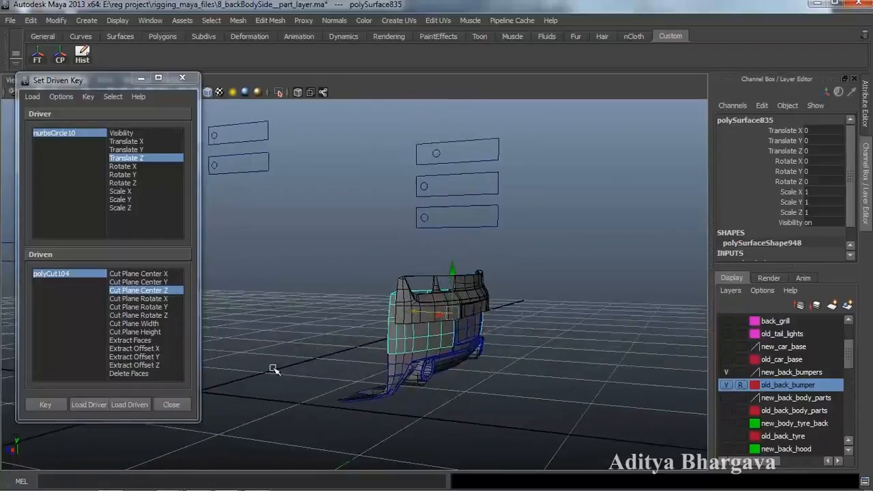
{"action": "left_click", "coordinate": [129, 405]}
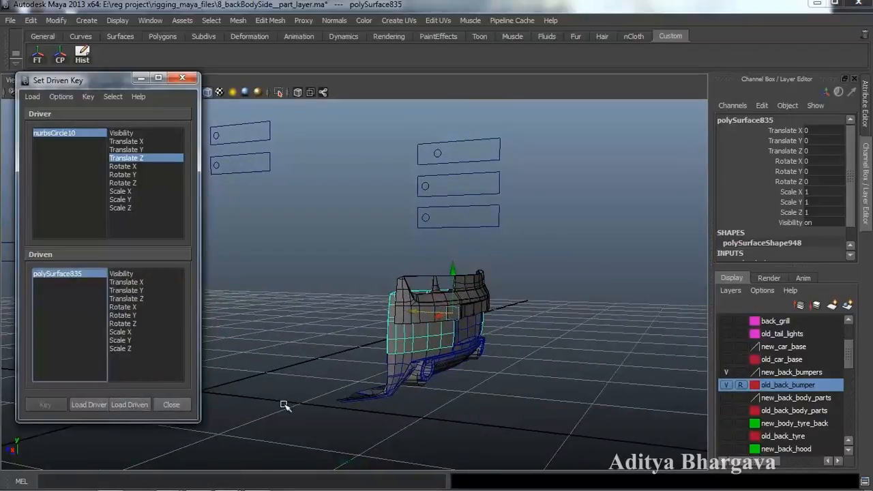
{"action": "middle_click_drag", "start_coordinate": [267, 399], "coordinate": [310, 386], "text": "alt"}
{"action": "left_click_drag", "start_coordinate": [310, 386], "coordinate": [367, 407], "text": "alt"}
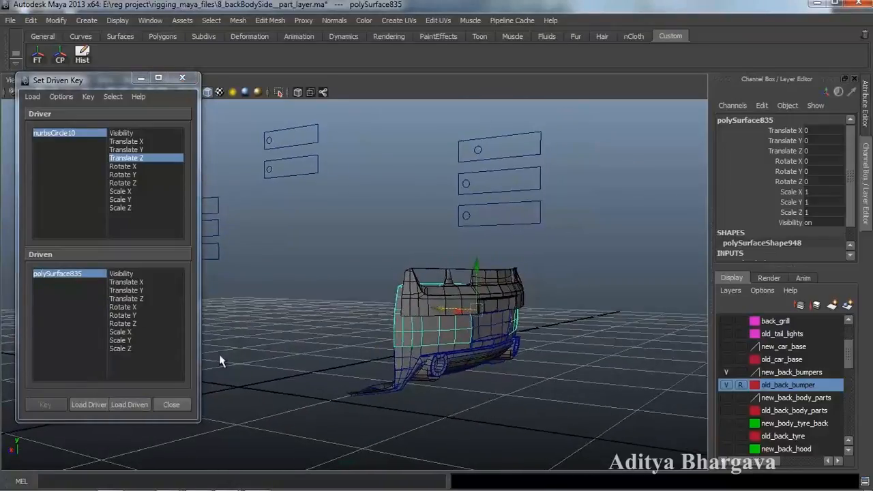
{"action": "left_click", "coordinate": [126, 289]}
- Move polySurface835 to Translate Y 0.09 and Z 0.042, add Translate Z, and key it
{"action": "left_click_drag", "start_coordinate": [285, 329], "coordinate": [293, 357], "text": "alt"}
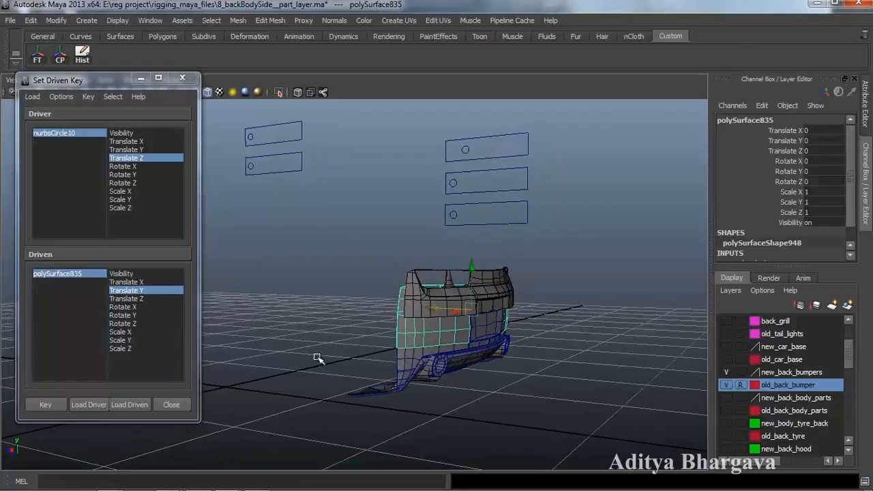
{"action": "left_click_drag", "start_coordinate": [471, 263], "coordinate": [471, 255]}
{"action": "mouse_move", "coordinate": [447, 341]}
{"action": "left_mouse_down", "text": "alt"}
{"action": "mouse_move", "coordinate": [490, 340]}
{"action": "mouse_move", "coordinate": [467, 345]}
{"action": "mouse_move", "coordinate": [450, 336]}
{"action": "left_mouse_up", "text": "alt"}
{"action": "scroll", "coordinate": [490, 339], "scroll_direction": "up", "scroll_amount": 1}
{"action": "mouse_move", "coordinate": [422, 297]}
{"action": "left_mouse_down"}
{"action": "mouse_move", "coordinate": [413, 297]}
{"action": "mouse_move", "coordinate": [424, 308]}
{"action": "left_mouse_up"}
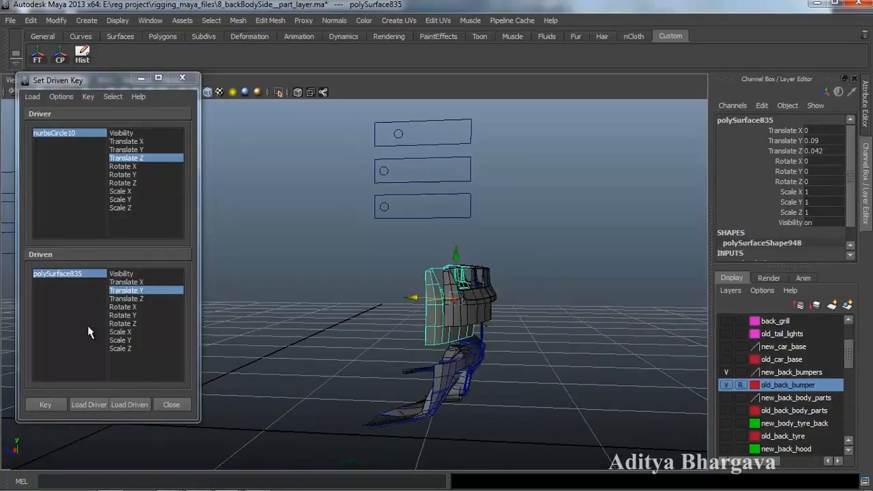
{"action": "left_click", "coordinate": [133, 299], "text": "shift"}
{"action": "left_click_drag", "start_coordinate": [249, 327], "coordinate": [286, 356], "text": "alt"}
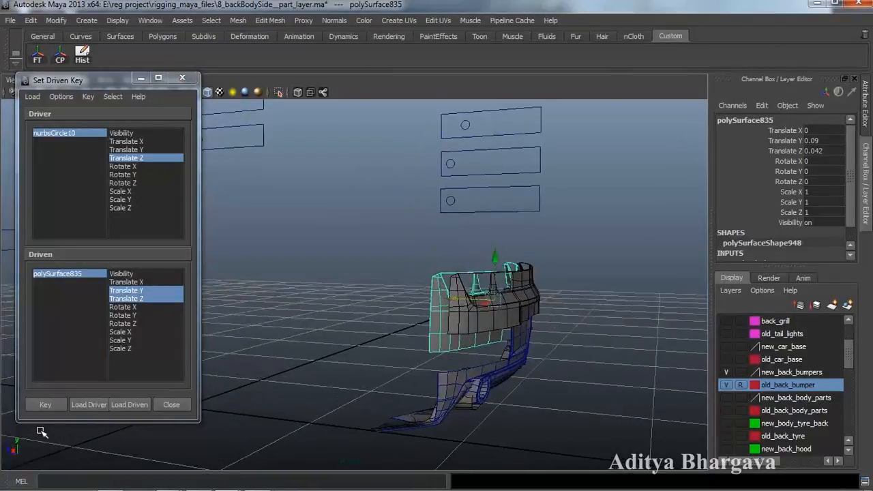
{"action": "left_click", "coordinate": [40, 404]}
{"action": "left_click_drag", "start_coordinate": [410, 403], "coordinate": [406, 384], "text": "alt"}
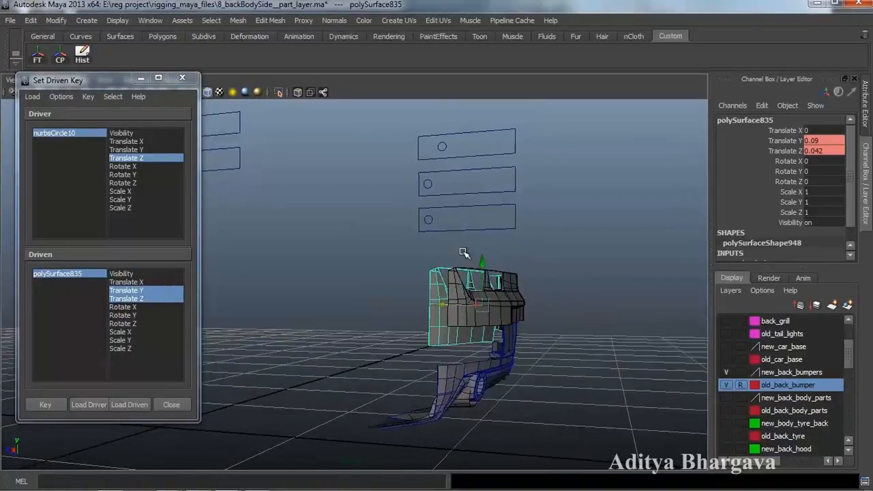
- Move the nurbsCircle10 slider, then key polySurface835 with Translate Y and Z at 0
{"action": "left_click", "coordinate": [444, 145]}
{"action": "left_click_drag", "start_coordinate": [411, 149], "coordinate": [418, 151]}
{"action": "left_click_drag", "start_coordinate": [407, 207], "coordinate": [398, 241], "text": "alt"}
{"action": "left_click", "coordinate": [67, 275]}
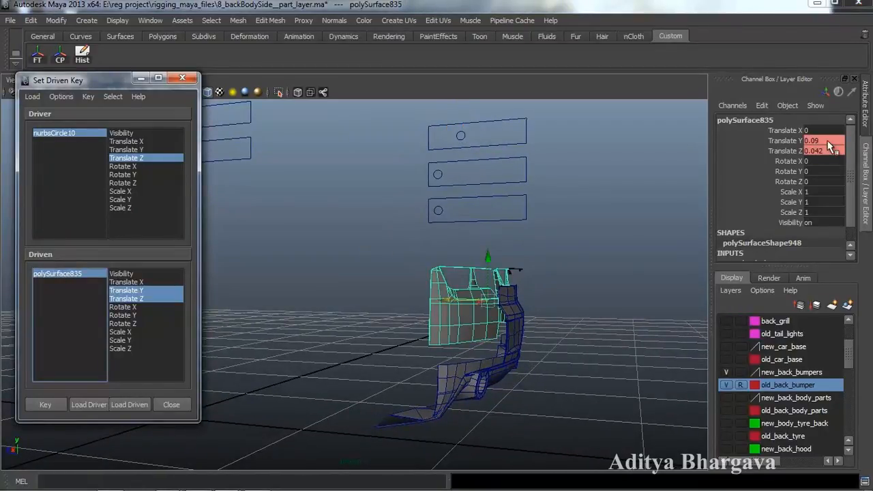
{"action": "left_click_drag", "start_coordinate": [827, 141], "coordinate": [827, 146]}
{"action": "key", "text": "Return"}
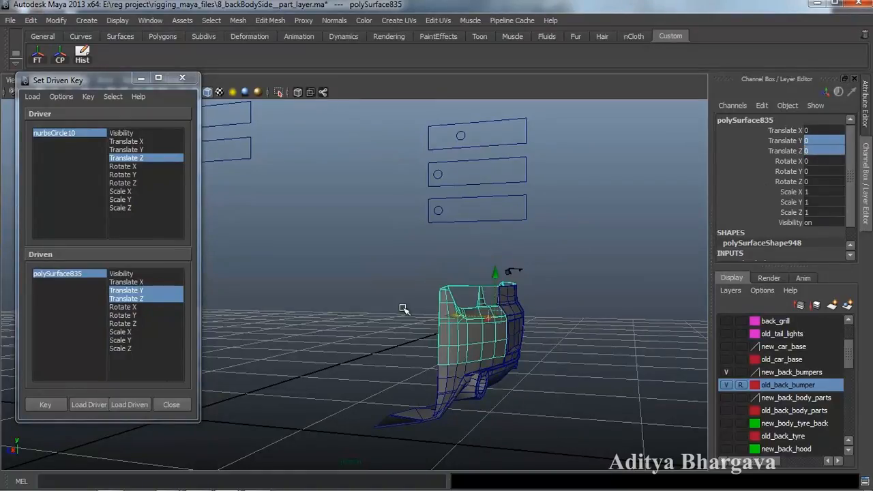
{"action": "left_click", "coordinate": [47, 406]}
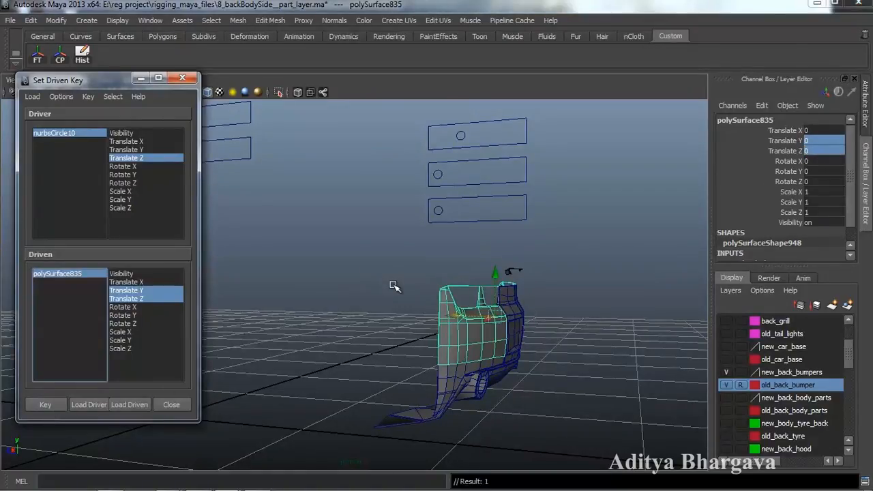
- Slide nurbsCircle10 to test the bumper motion, then reselect polySurface835
{"action": "left_click_drag", "start_coordinate": [394, 285], "coordinate": [341, 317], "text": "alt"}
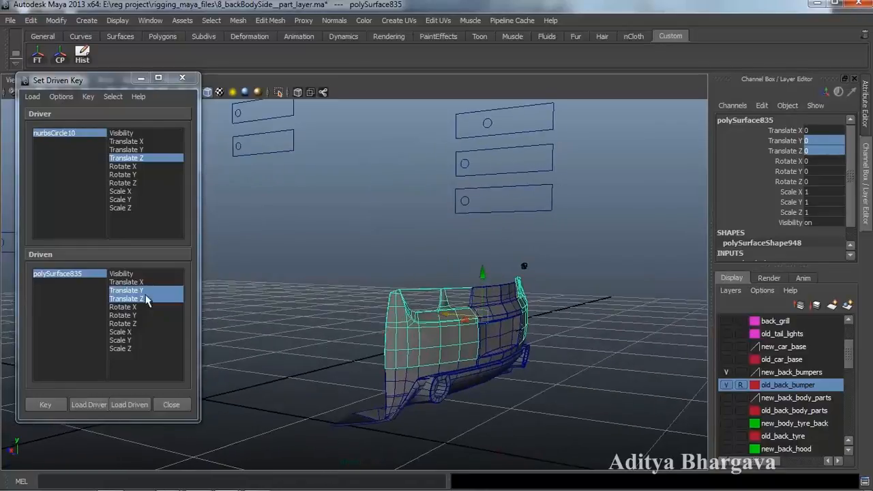
{"action": "left_click", "coordinate": [489, 122]}
{"action": "left_click_drag", "start_coordinate": [456, 128], "coordinate": [443, 133]}
{"action": "left_click_drag", "start_coordinate": [440, 185], "coordinate": [417, 294], "text": "alt"}
{"action": "left_click", "coordinate": [387, 362]}
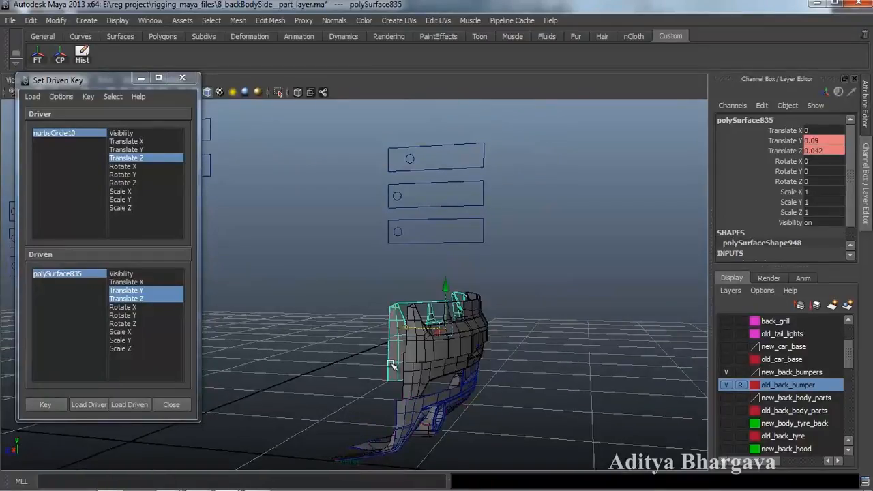
{"action": "left_click", "coordinate": [237, 21]}
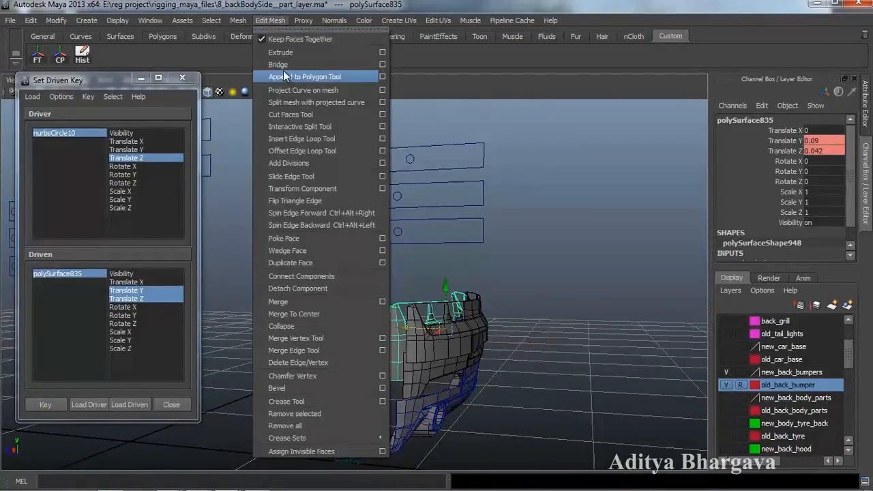
- Slice the bumper piece with the Cut Faces Tool
{"action": "left_click", "coordinate": [286, 113]}
{"action": "left_click_drag", "start_coordinate": [419, 293], "coordinate": [443, 308], "text": "alt"}
{"action": "left_click_drag", "start_coordinate": [473, 242], "coordinate": [494, 234], "text": "alt"}
{"action": "left_click_drag", "start_coordinate": [492, 244], "coordinate": [467, 284], "text": "alt"}
{"action": "key", "text": "ctrl+a"}
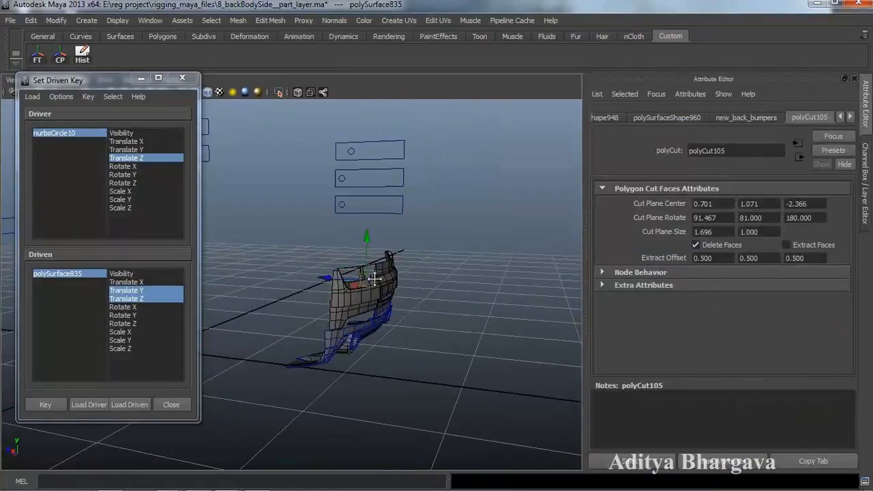
{"action": "left_click_drag", "start_coordinate": [369, 283], "coordinate": [402, 281], "text": "alt"}
{"action": "middle_click_drag", "start_coordinate": [463, 264], "coordinate": [467, 304], "text": "alt"}
- Load polyCut105 as driven with Cut Plane Center Y and key it at 1.071
{"action": "left_click", "coordinate": [642, 461]}
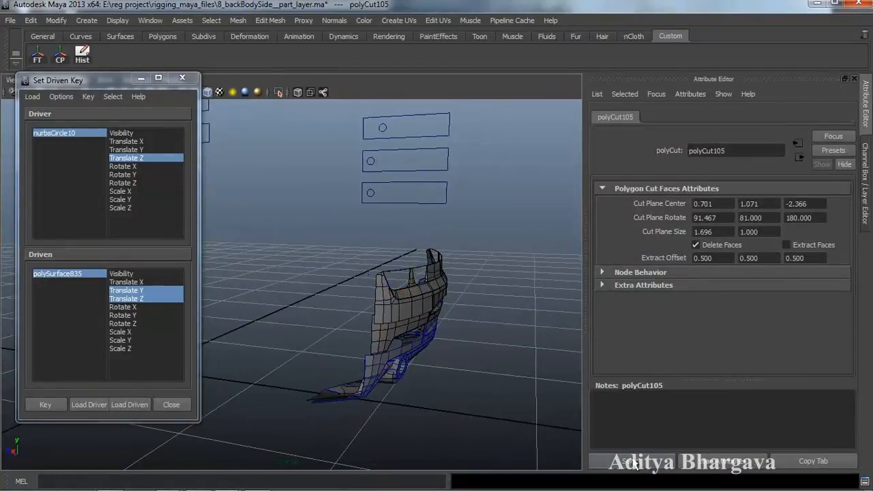
{"action": "left_click", "coordinate": [129, 404]}
{"action": "left_click_drag", "start_coordinate": [410, 333], "coordinate": [415, 343], "text": "alt"}
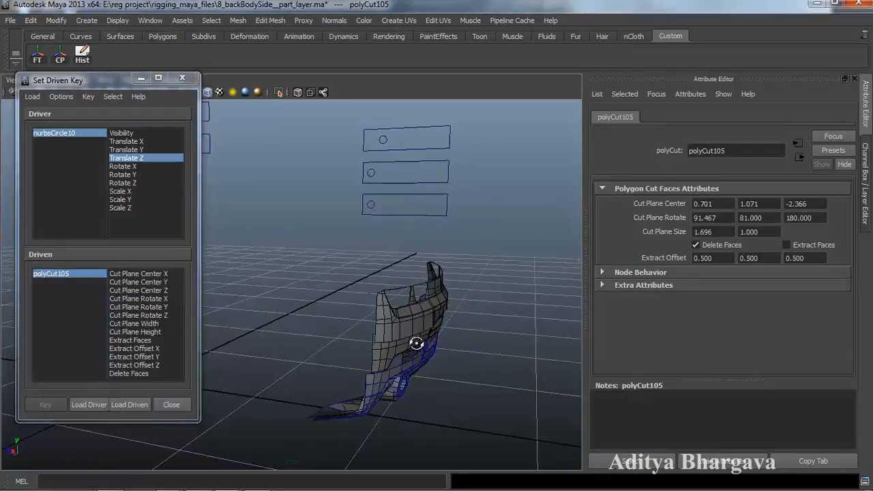
{"action": "left_click", "coordinate": [171, 283]}
{"action": "key", "text": "ctrl+a"}
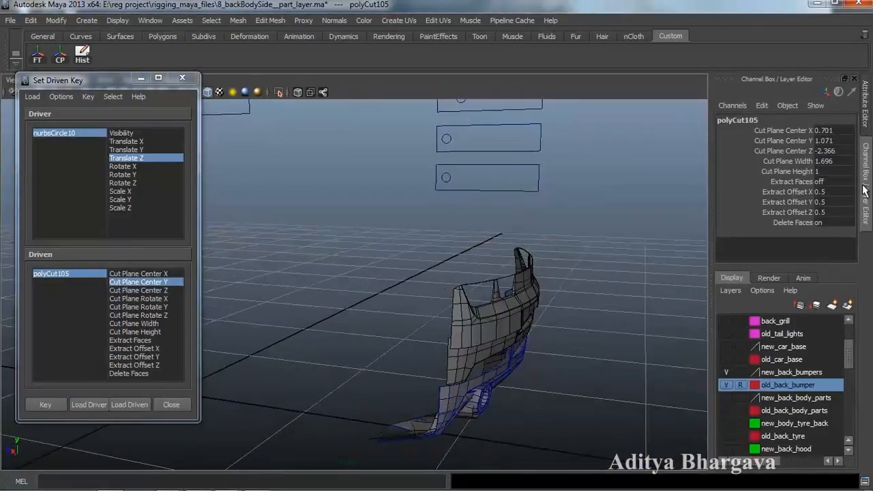
{"action": "left_click_drag", "start_coordinate": [482, 279], "coordinate": [300, 334], "text": "alt"}
{"action": "left_click", "coordinate": [45, 404]}
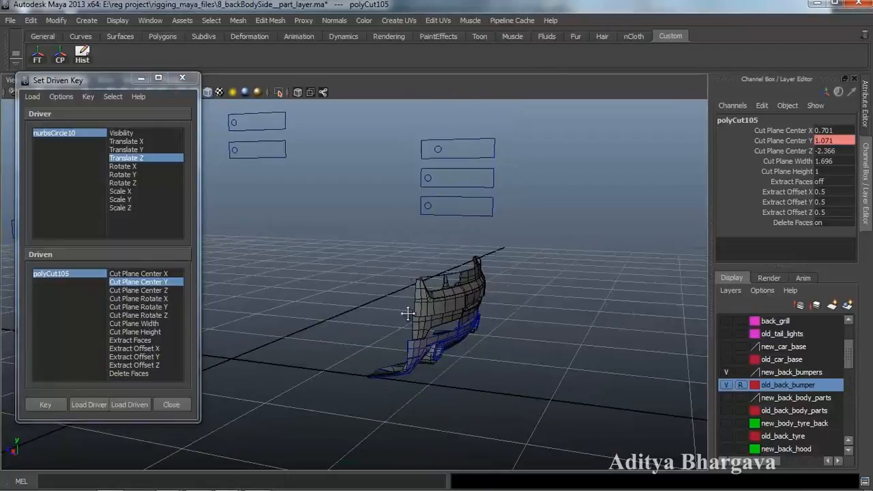
- With the rig slider moved, lower polyCut105's Cut Plane Center Y to -4.829 and key it
{"action": "left_click", "coordinate": [437, 149]}
{"action": "left_click_drag", "start_coordinate": [400, 150], "coordinate": [409, 151]}
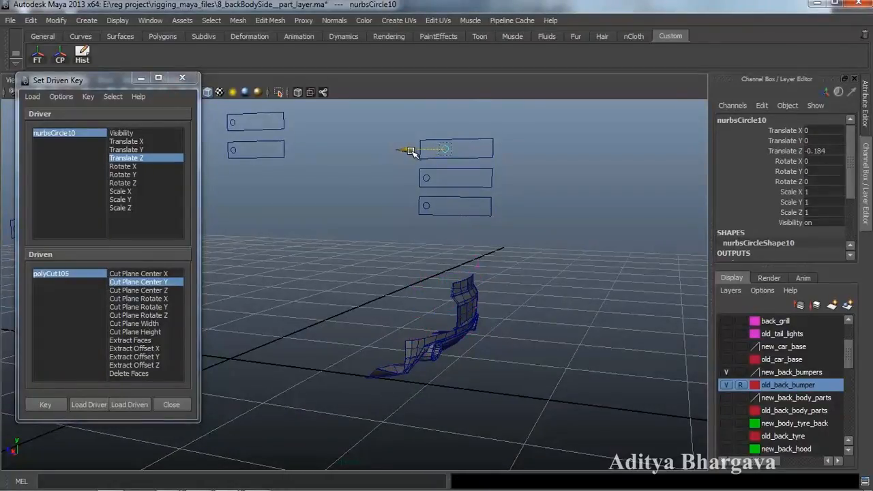
{"action": "left_click", "coordinate": [76, 280]}
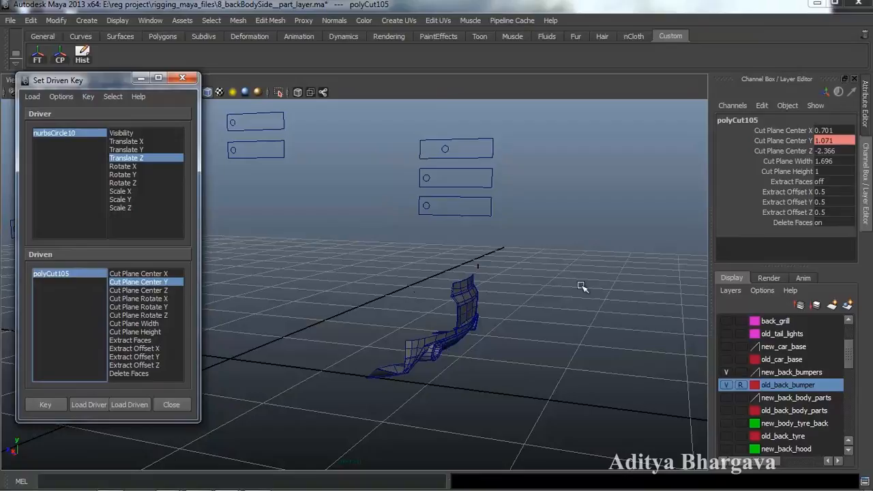
{"action": "left_click", "coordinate": [782, 141]}
{"action": "middle_click_drag", "start_coordinate": [544, 262], "coordinate": [477, 264]}
{"action": "left_click_drag", "start_coordinate": [475, 270], "coordinate": [474, 289], "text": "alt"}
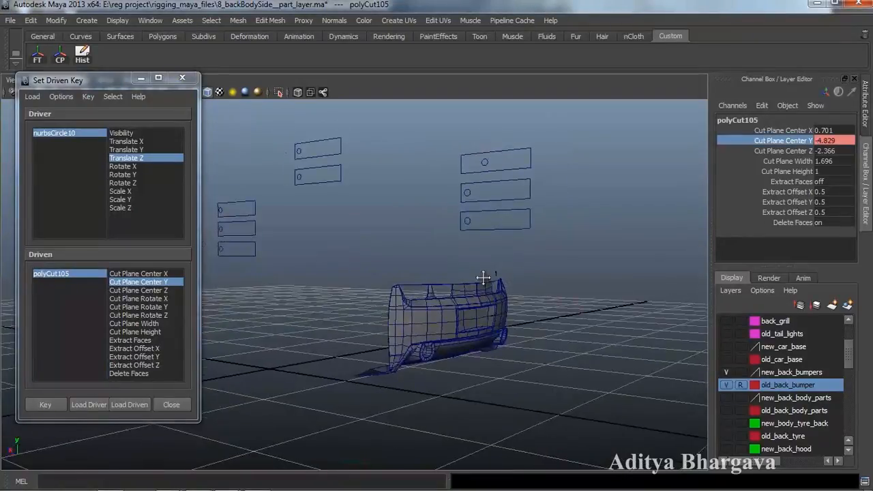
{"action": "left_click", "coordinate": [40, 407]}
- Scrub the rig slider back and forth to check the polyCut105 cut
{"action": "scroll", "coordinate": [438, 342], "scroll_direction": "up", "scroll_amount": 3}
{"action": "left_click_drag", "start_coordinate": [439, 344], "coordinate": [463, 343], "text": "alt"}
{"action": "scroll", "coordinate": [470, 327], "scroll_direction": "up", "scroll_amount": 2}
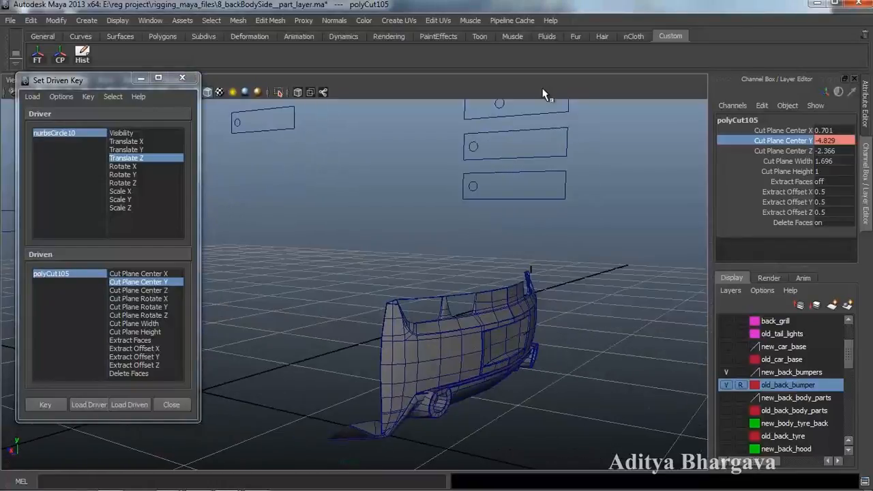
{"action": "left_click", "coordinate": [501, 109]}
{"action": "left_click_drag", "start_coordinate": [510, 170], "coordinate": [517, 193], "text": "alt"}
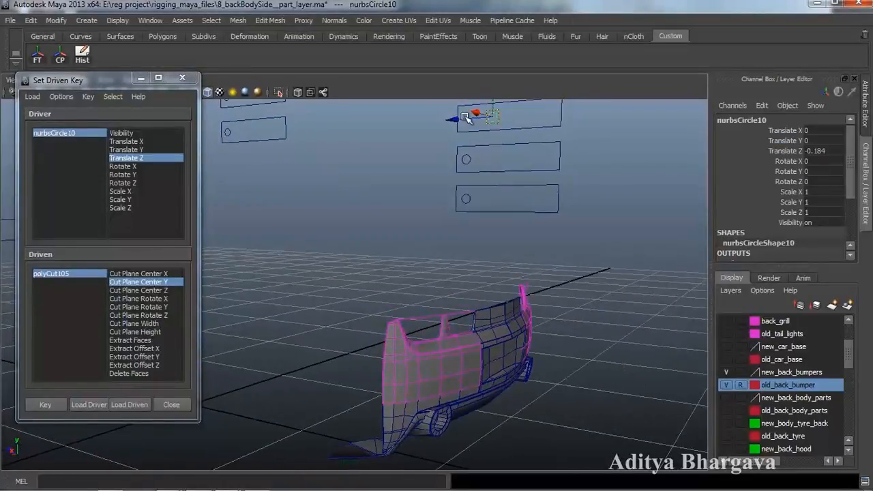
{"action": "left_click_drag", "start_coordinate": [456, 120], "coordinate": [450, 123]}
{"action": "left_click_drag", "start_coordinate": [489, 181], "coordinate": [502, 202], "text": "alt"}
{"action": "left_click_drag", "start_coordinate": [495, 243], "coordinate": [499, 245], "text": "alt"}
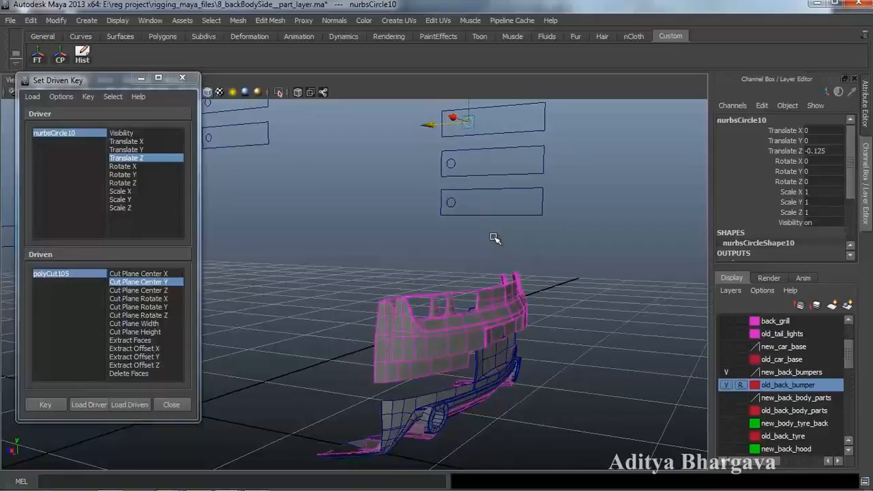
{"action": "left_click_drag", "start_coordinate": [436, 124], "coordinate": [421, 149]}
- Slice bumper piece polySurface836 with a near-horizontal Cut Faces cut
{"action": "mouse_move", "coordinate": [439, 202]}
{"action": "left_mouse_down", "text": "alt"}
{"action": "mouse_move", "coordinate": [433, 187]}
{"action": "mouse_move", "coordinate": [433, 199]}
{"action": "left_mouse_up", "text": "alt"}
{"action": "left_click", "coordinate": [481, 353]}
{"action": "left_click_drag", "start_coordinate": [486, 383], "coordinate": [495, 324], "text": "alt"}
{"action": "left_click", "coordinate": [280, 20]}
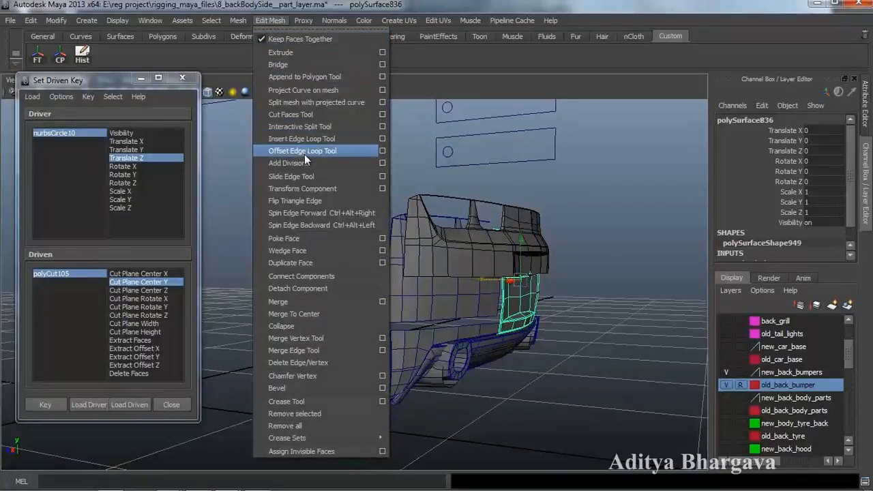
{"action": "left_click", "coordinate": [300, 114]}
{"action": "left_click_drag", "start_coordinate": [436, 259], "coordinate": [441, 280], "text": "alt"}
{"action": "left_click_drag", "start_coordinate": [535, 287], "coordinate": [562, 315]}
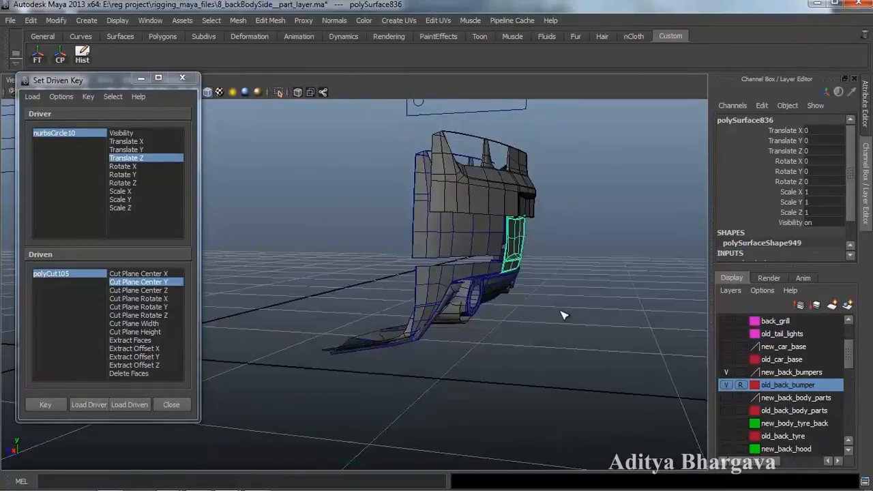
{"action": "left_click_drag", "start_coordinate": [571, 262], "coordinate": [551, 192], "text": "alt"}
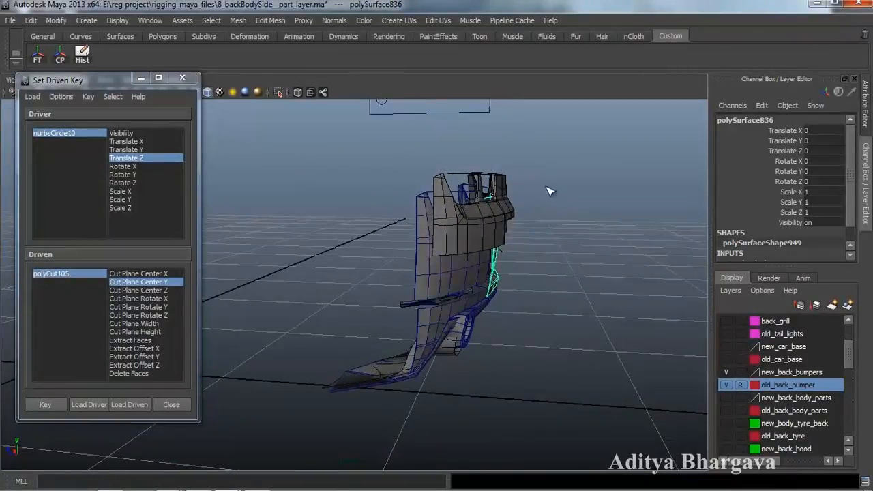
{"action": "left_click_drag", "start_coordinate": [528, 255], "coordinate": [523, 253], "text": "alt"}
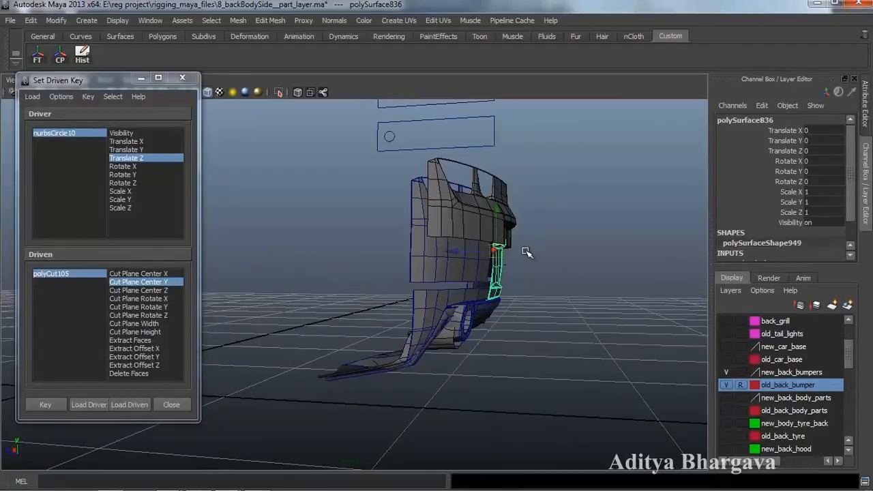
{"action": "key", "text": "ctrl+a"}
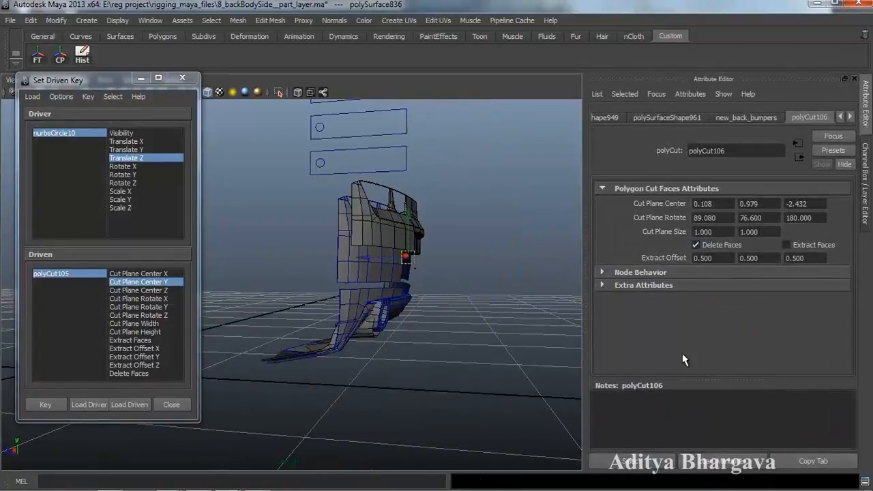
- Load polyCut106 as driven with Cut Plane Center Y and key it at 0.979
{"action": "left_click", "coordinate": [652, 461]}
{"action": "left_click_drag", "start_coordinate": [494, 362], "coordinate": [419, 326], "text": "alt"}
{"action": "left_click", "coordinate": [131, 406]}
{"action": "left_click_drag", "start_coordinate": [330, 338], "coordinate": [376, 336], "text": "alt"}
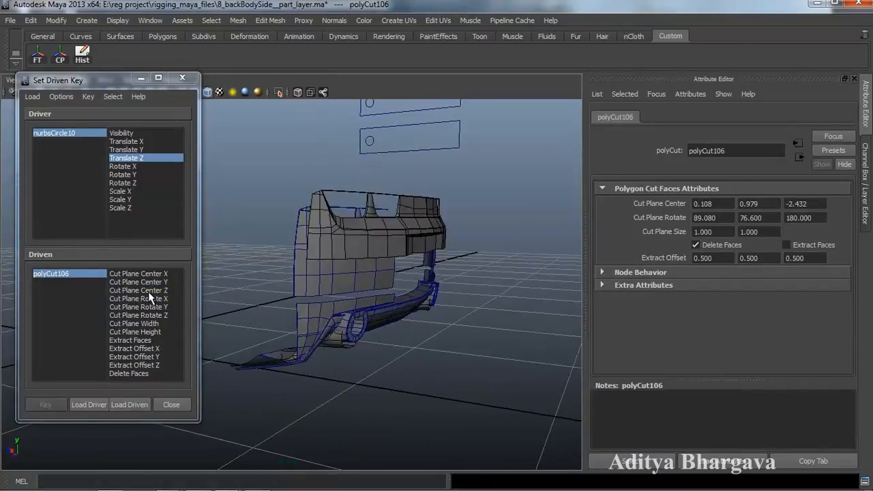
{"action": "left_click", "coordinate": [159, 282]}
{"action": "left_click_drag", "start_coordinate": [498, 324], "coordinate": [481, 327], "text": "alt"}
{"action": "key", "text": "ctrl+a"}
{"action": "mouse_move", "coordinate": [556, 307]}
{"action": "left_mouse_down", "text": "alt"}
{"action": "mouse_move", "coordinate": [534, 314]}
{"action": "mouse_move", "coordinate": [546, 311]}
{"action": "left_mouse_up", "text": "alt"}
{"action": "left_click_drag", "start_coordinate": [577, 187], "coordinate": [559, 205], "text": "alt"}
{"action": "middle_click_drag", "start_coordinate": [559, 205], "coordinate": [561, 218], "text": "alt"}
{"action": "scroll", "coordinate": [561, 220], "scroll_direction": "down", "scroll_amount": 5}
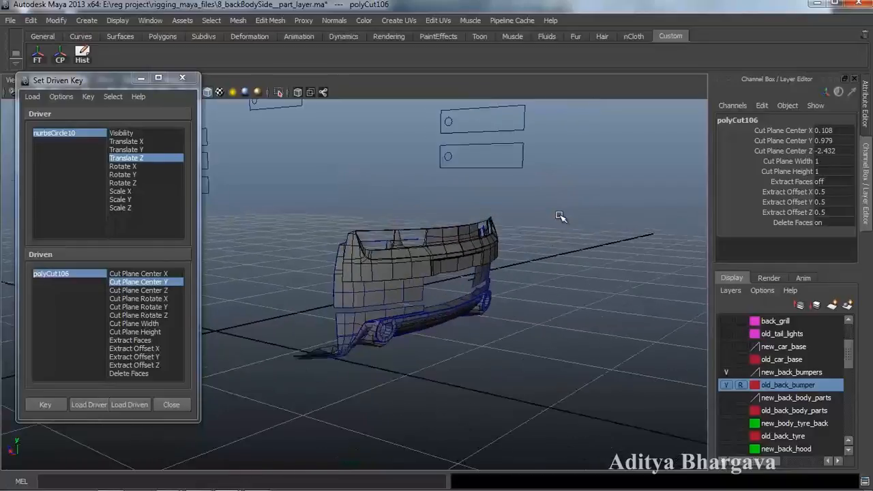
{"action": "left_click_drag", "start_coordinate": [541, 249], "coordinate": [514, 255], "text": "alt"}
{"action": "left_click", "coordinate": [54, 407]}
- With nurbsCircle10 moved, lower polyCut106's Cut Plane Center Y to -3.421 and key it
{"action": "left_click_drag", "start_coordinate": [598, 225], "coordinate": [600, 244], "text": "alt"}
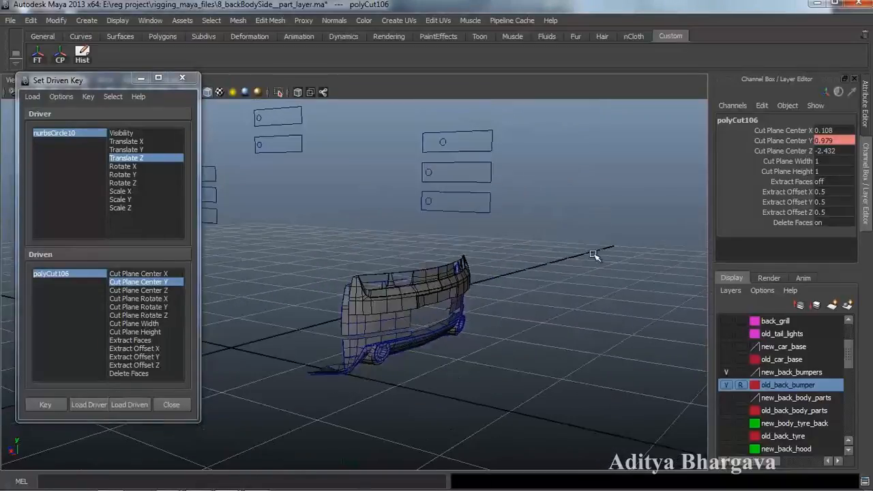
{"action": "left_click", "coordinate": [445, 140]}
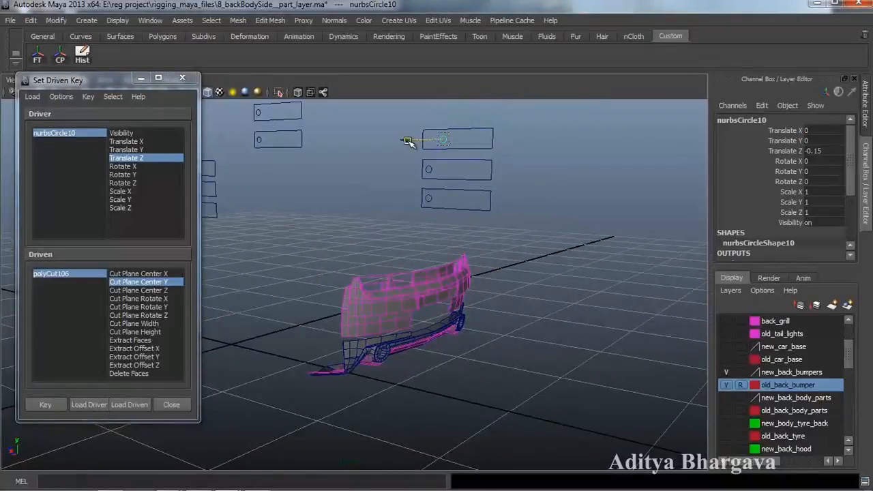
{"action": "left_click_drag", "start_coordinate": [407, 141], "coordinate": [412, 142]}
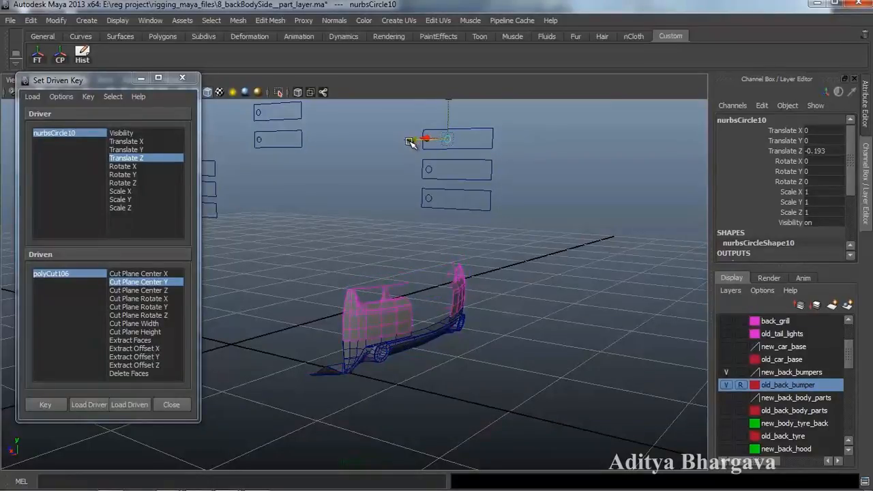
{"action": "left_click_drag", "start_coordinate": [425, 222], "coordinate": [449, 219], "text": "alt"}
{"action": "left_click", "coordinate": [80, 273]}
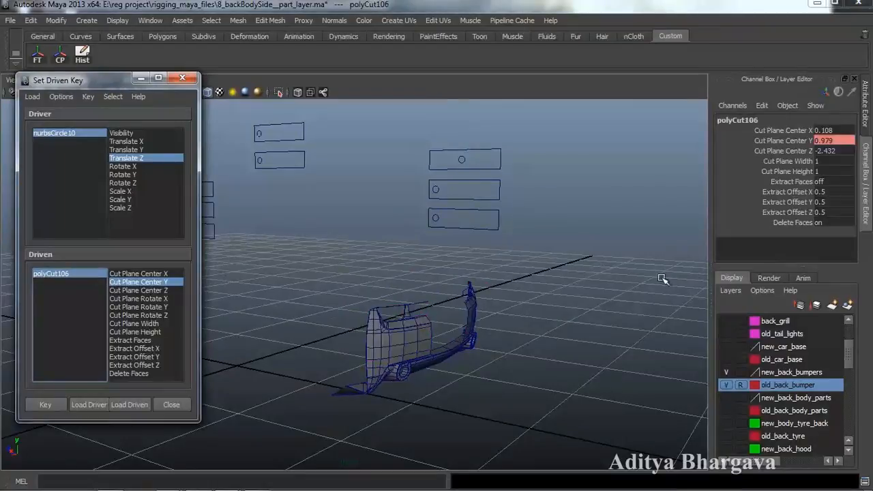
{"action": "left_click", "coordinate": [795, 141]}
{"action": "middle_click_drag", "start_coordinate": [541, 302], "coordinate": [480, 307]}
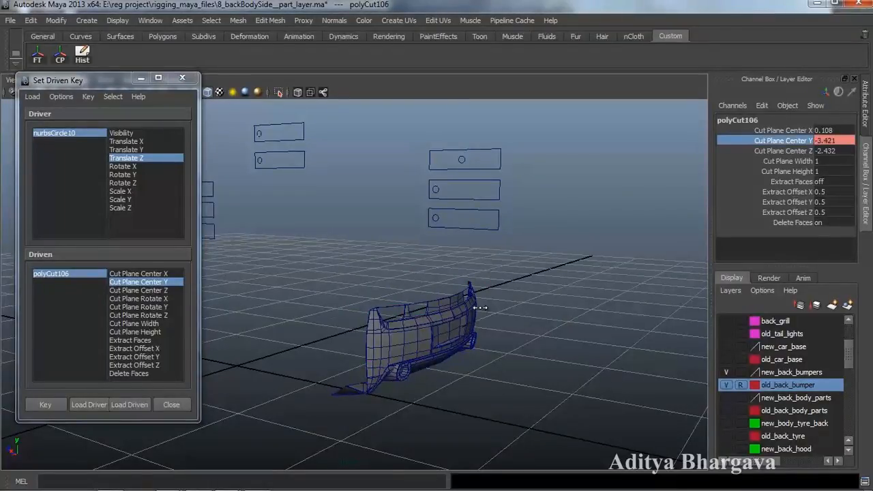
{"action": "left_click", "coordinate": [44, 404]}
{"action": "left_click_drag", "start_coordinate": [229, 364], "coordinate": [361, 336], "text": "alt"}
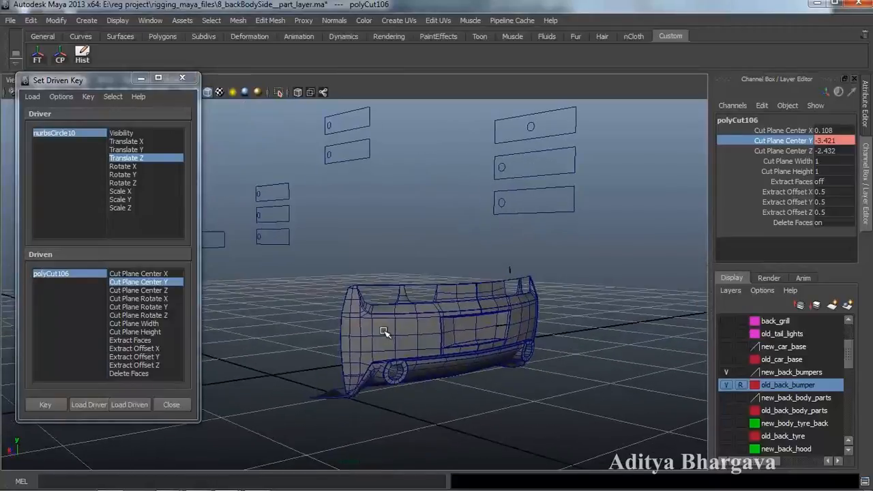
- Slide nurbsCircle10 to test the cuts, then select the upper and lower bumper pieces
{"action": "left_click", "coordinate": [523, 125]}
{"action": "left_click_drag", "start_coordinate": [497, 127], "coordinate": [442, 157]}
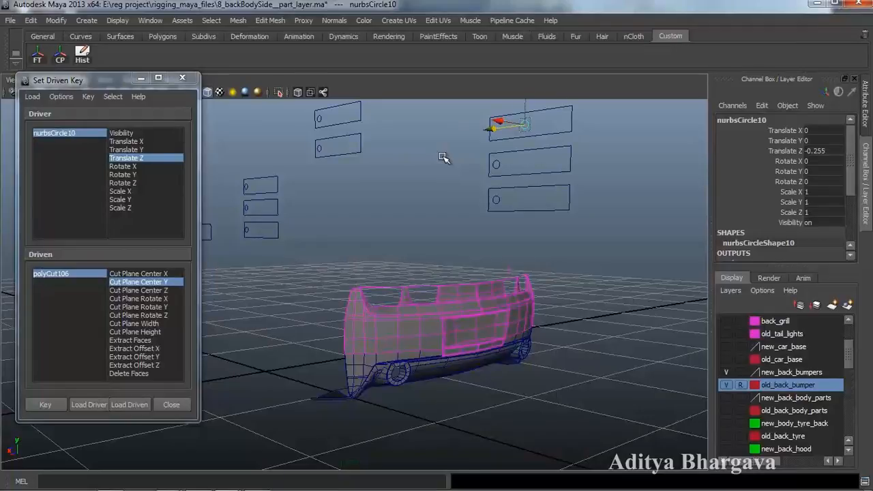
{"action": "left_click_drag", "start_coordinate": [444, 212], "coordinate": [414, 331], "text": "alt"}
{"action": "left_click", "coordinate": [399, 319]}
{"action": "left_click", "coordinate": [400, 323]}
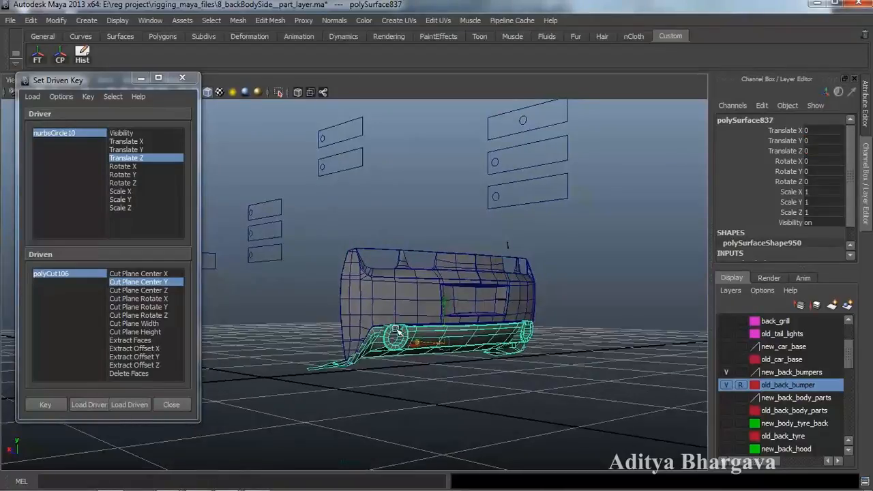
{"action": "left_click_drag", "start_coordinate": [357, 328], "coordinate": [508, 341], "text": "alt"}
- Scrub nurbsCircle10 back and forth, undoing once, leaving it at Translate Z -0.162
{"action": "left_click", "coordinate": [494, 132]}
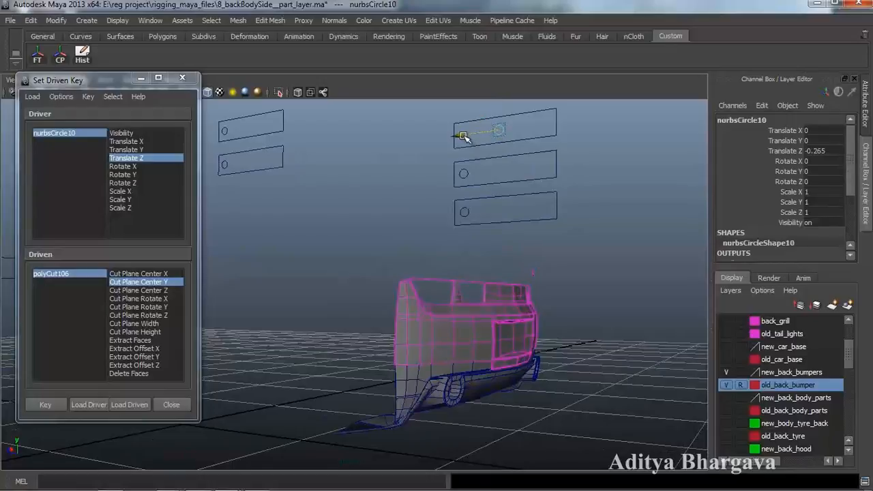
{"action": "left_click_drag", "start_coordinate": [454, 140], "coordinate": [455, 143]}
{"action": "left_click_drag", "start_coordinate": [457, 143], "coordinate": [447, 133]}
{"action": "left_click_drag", "start_coordinate": [525, 309], "coordinate": [470, 303], "text": "alt"}
{"action": "key", "text": "ctrl+z"}
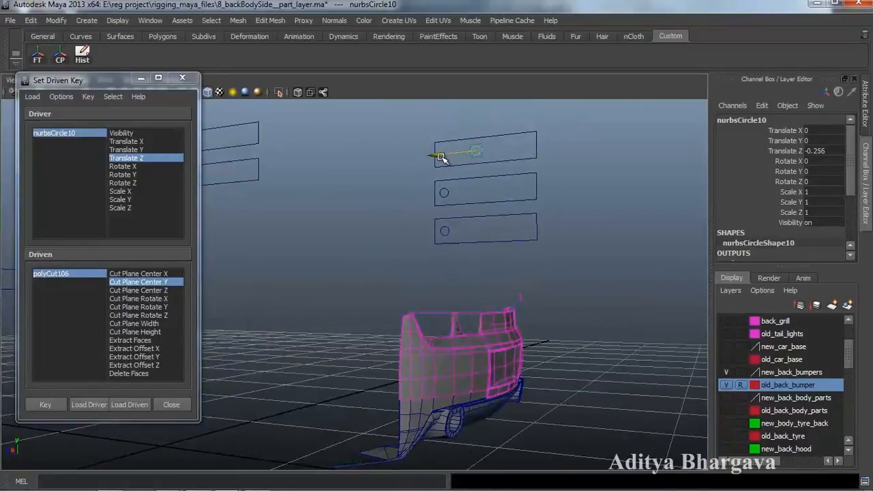
{"action": "left_click_drag", "start_coordinate": [434, 160], "coordinate": [434, 161]}
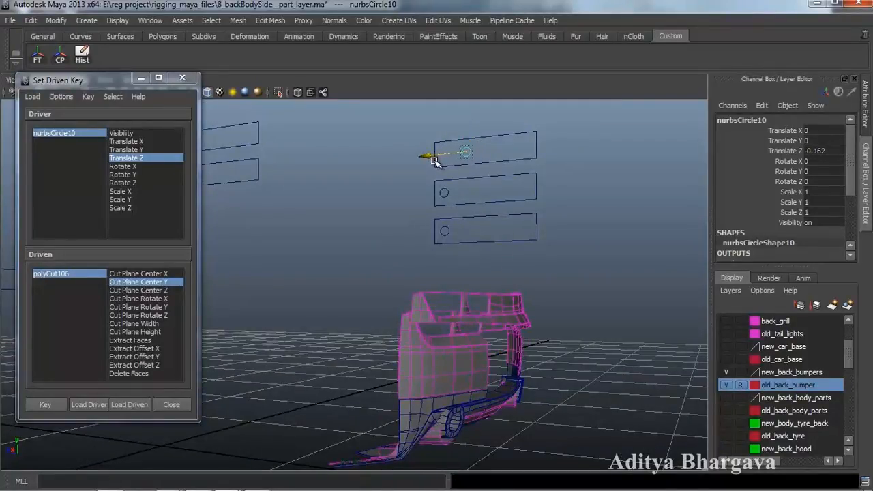
{"action": "right_click_drag", "start_coordinate": [447, 232], "coordinate": [432, 228], "text": "alt"}
{"action": "left_click_drag", "start_coordinate": [499, 242], "coordinate": [501, 239], "text": "alt"}
{"action": "right_click_drag", "start_coordinate": [501, 240], "coordinate": [454, 391], "text": "alt"}
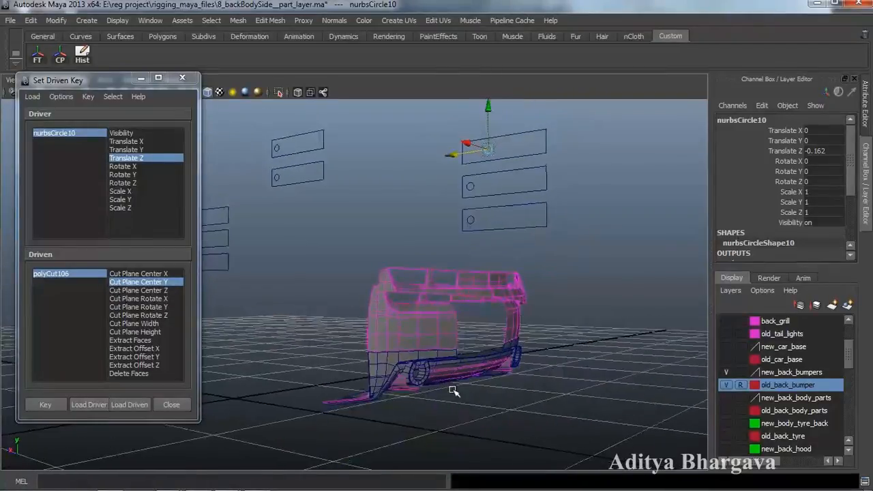
{"action": "left_click", "coordinate": [388, 360]}
{"action": "left_click_drag", "start_coordinate": [419, 405], "coordinate": [409, 355], "text": "alt"}
- Cut the bumper piece with the Cut Faces Tool, creating polyCut107
{"action": "left_click", "coordinate": [270, 21]}
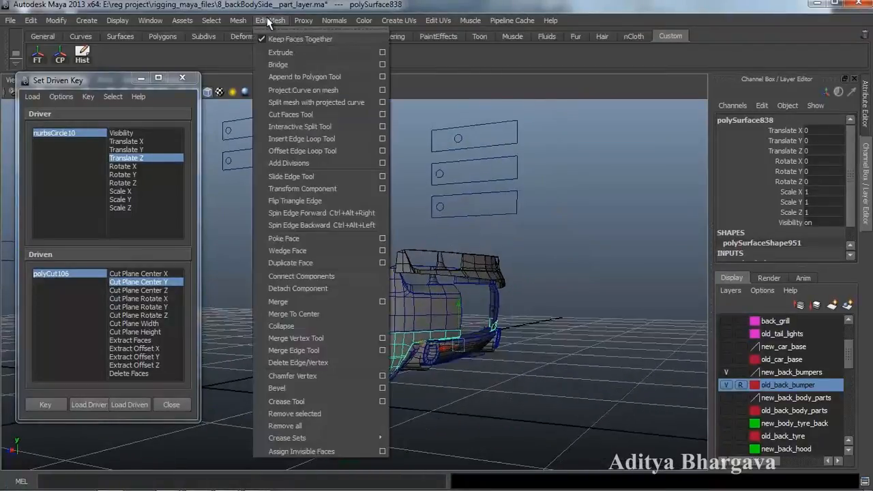
{"action": "left_click", "coordinate": [286, 114]}
{"action": "left_click_drag", "start_coordinate": [399, 210], "coordinate": [491, 320], "text": "alt"}
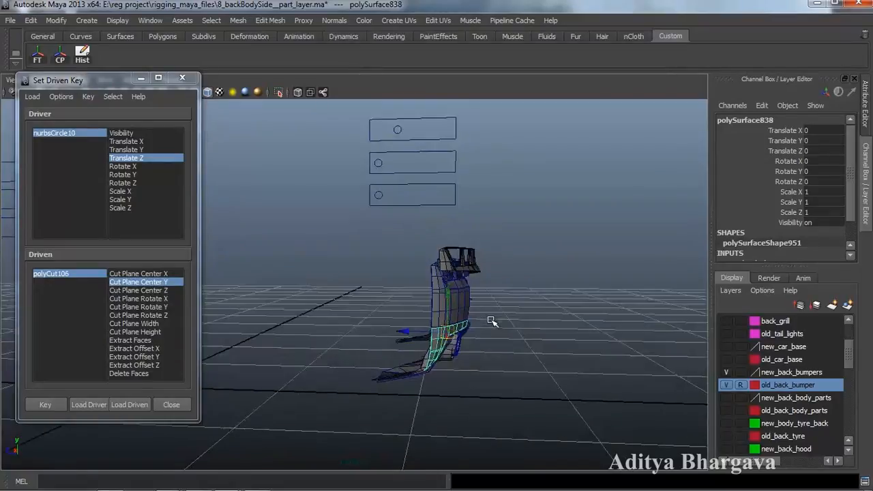
{"action": "key", "text": "ctrl+a"}
{"action": "left_click_drag", "start_coordinate": [532, 290], "coordinate": [542, 433], "text": "alt"}
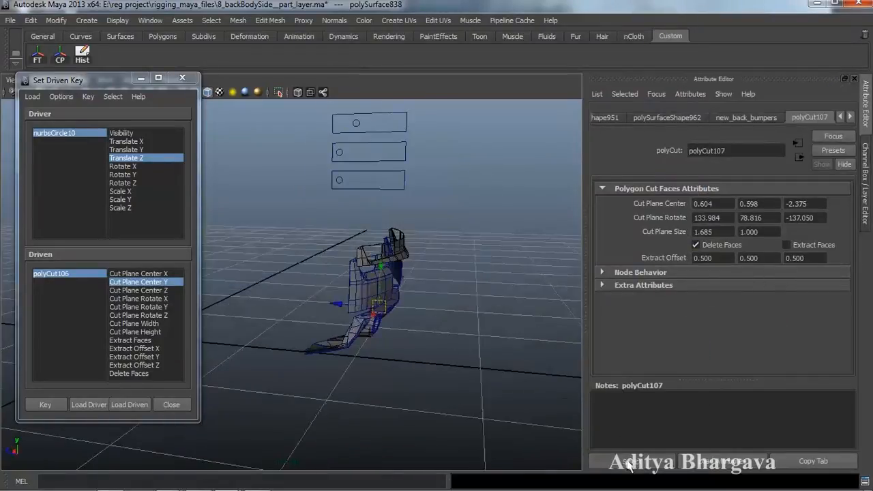
- Load polyCut107 as driven with Cut Plane Center Y and key it at rest
{"action": "left_click", "coordinate": [129, 404]}
{"action": "left_click_drag", "start_coordinate": [386, 375], "coordinate": [368, 386], "text": "alt"}
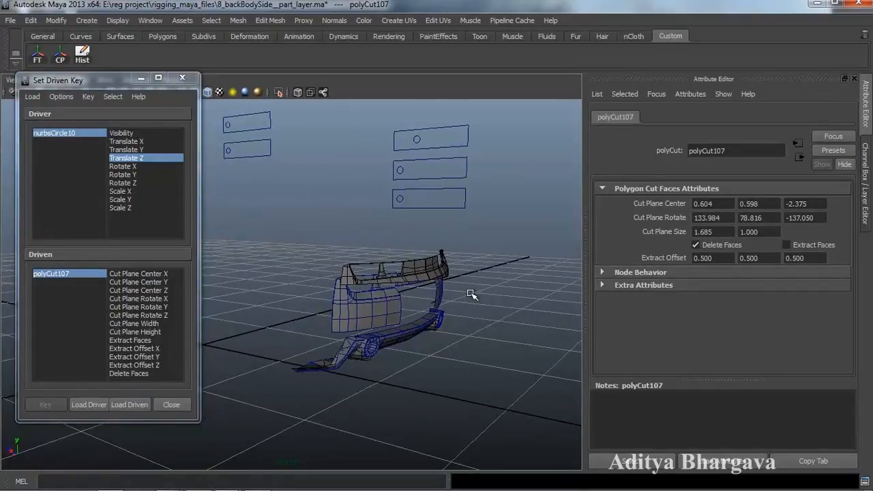
{"action": "left_click_drag", "start_coordinate": [444, 292], "coordinate": [423, 324], "text": "alt"}
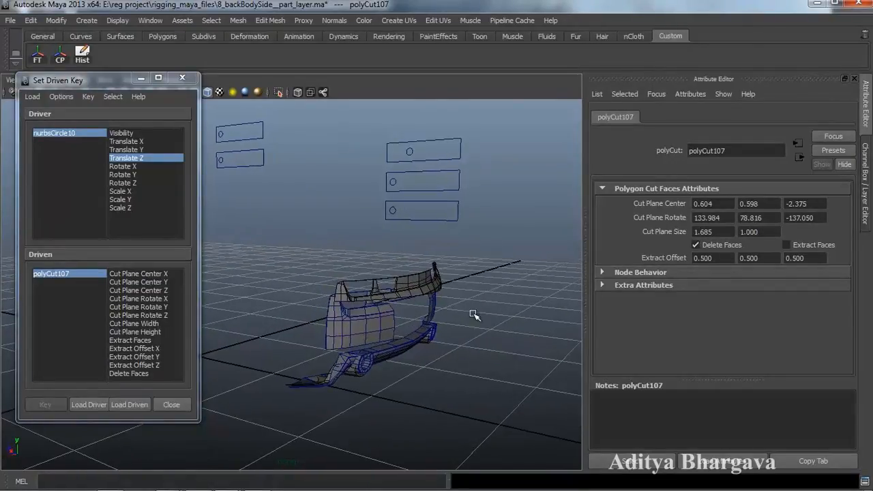
{"action": "key", "text": "ctrl+a"}
{"action": "left_click_drag", "start_coordinate": [499, 305], "coordinate": [487, 288], "text": "alt"}
{"action": "left_click", "coordinate": [163, 282]}
{"action": "left_click_drag", "start_coordinate": [290, 375], "coordinate": [323, 366], "text": "alt"}
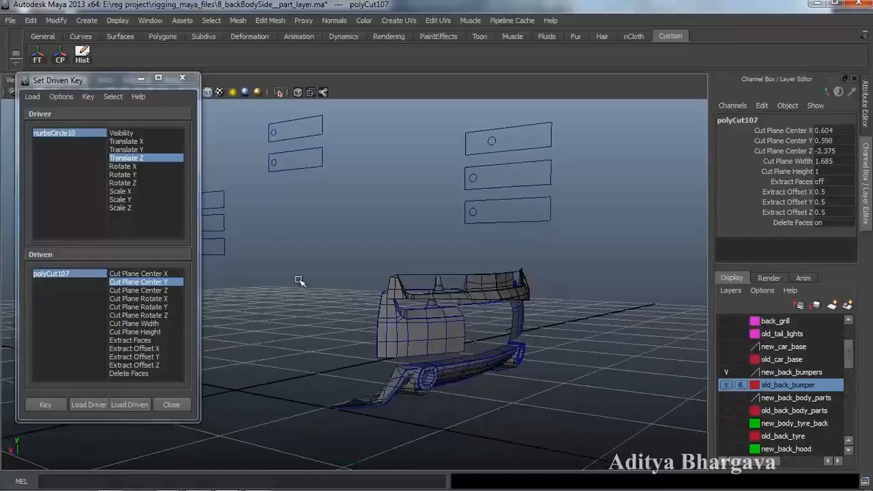
{"action": "left_click_drag", "start_coordinate": [450, 315], "coordinate": [484, 227], "text": "alt"}
{"action": "left_click", "coordinate": [45, 404]}
- With nurbsCircle10 moved, set polyCut107's Cut Plane Center Y to -3.902 and key it
{"action": "left_click", "coordinate": [486, 157]}
{"action": "left_click_drag", "start_coordinate": [447, 161], "coordinate": [461, 164]}
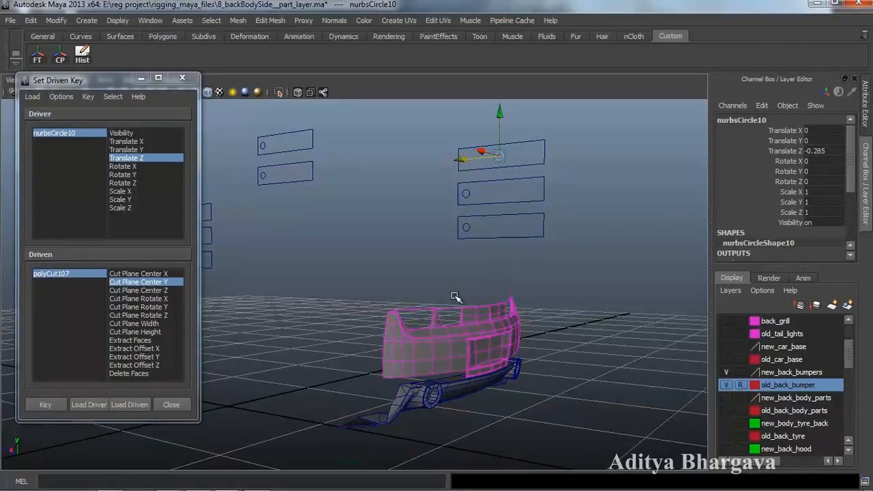
{"action": "left_click_drag", "start_coordinate": [456, 287], "coordinate": [451, 269], "text": "alt"}
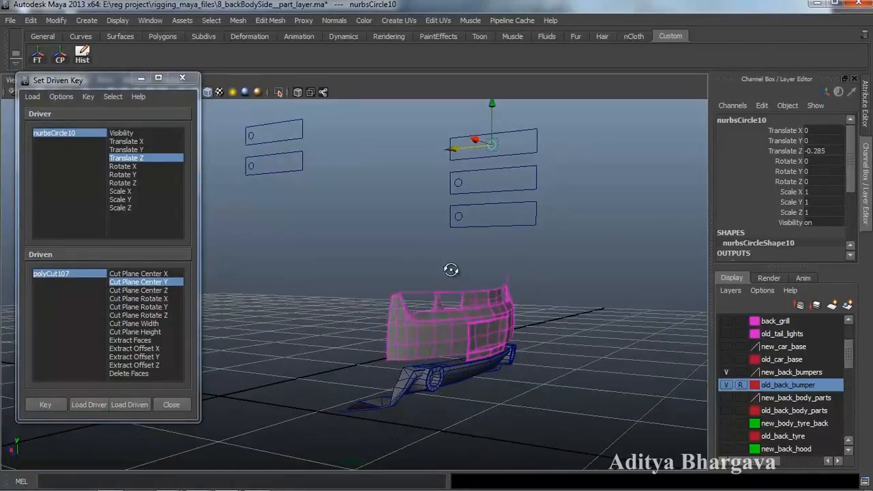
{"action": "left_click", "coordinate": [86, 276]}
{"action": "left_click", "coordinate": [797, 142]}
{"action": "middle_click_drag", "start_coordinate": [591, 222], "coordinate": [568, 227]}
{"action": "left_click_drag", "start_coordinate": [554, 262], "coordinate": [451, 430], "text": "alt"}
{"action": "left_click", "coordinate": [45, 404]}
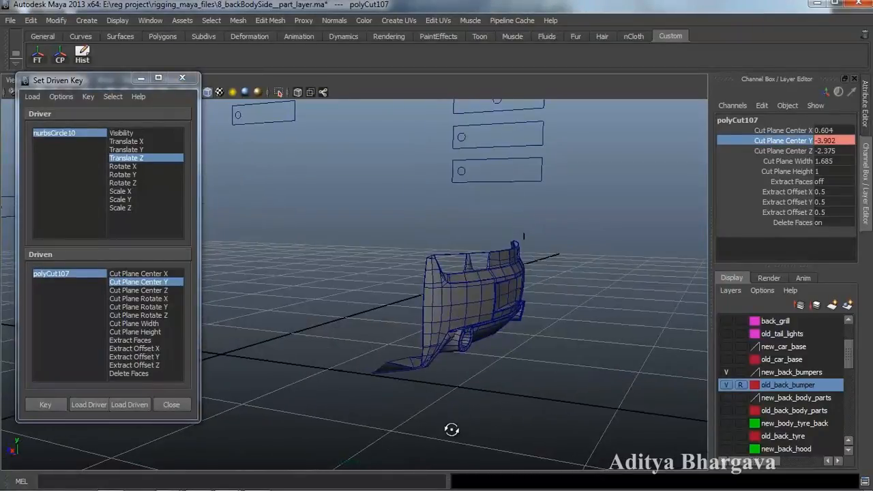
{"action": "left_click_drag", "start_coordinate": [479, 334], "coordinate": [532, 375], "text": "alt"}
{"action": "left_click", "coordinate": [482, 338]}
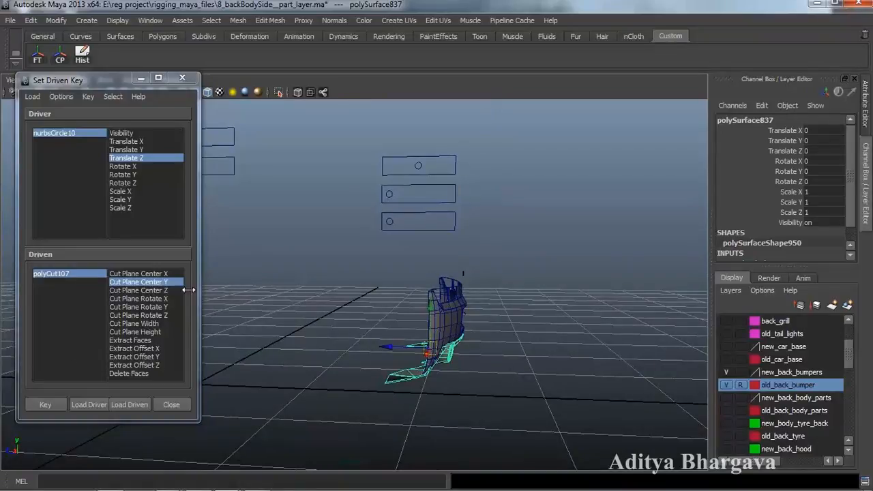
- Cut the lower bumper piece with a vertical Cut Faces plane, creating polyCut108
{"action": "left_click", "coordinate": [285, 20]}
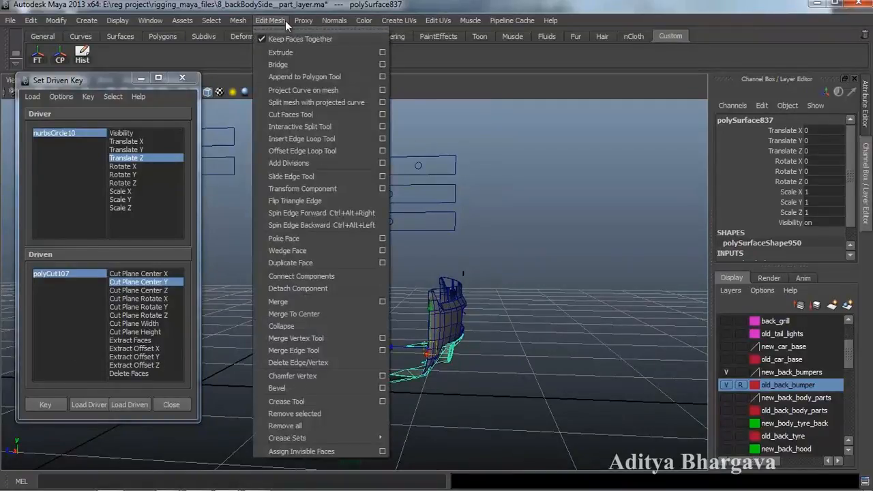
{"action": "left_click", "coordinate": [292, 114]}
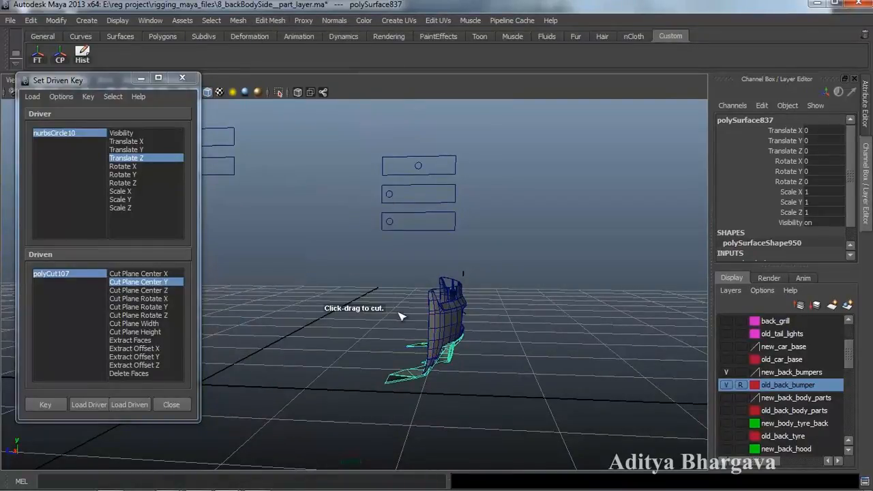
{"action": "left_click_drag", "start_coordinate": [424, 372], "coordinate": [399, 383], "text": "alt"}
{"action": "key", "text": "w"}
- Load polyCut108 as the driven node with Cut Plane Center Z as driven attribute
{"action": "key", "text": "ctrl+a"}
{"action": "left_click_drag", "start_coordinate": [467, 371], "coordinate": [224, 388], "text": "alt"}
{"action": "left_click", "coordinate": [477, 357]}
{"action": "left_click", "coordinate": [129, 405]}
{"action": "left_click_drag", "start_coordinate": [395, 368], "coordinate": [407, 349], "text": "alt"}
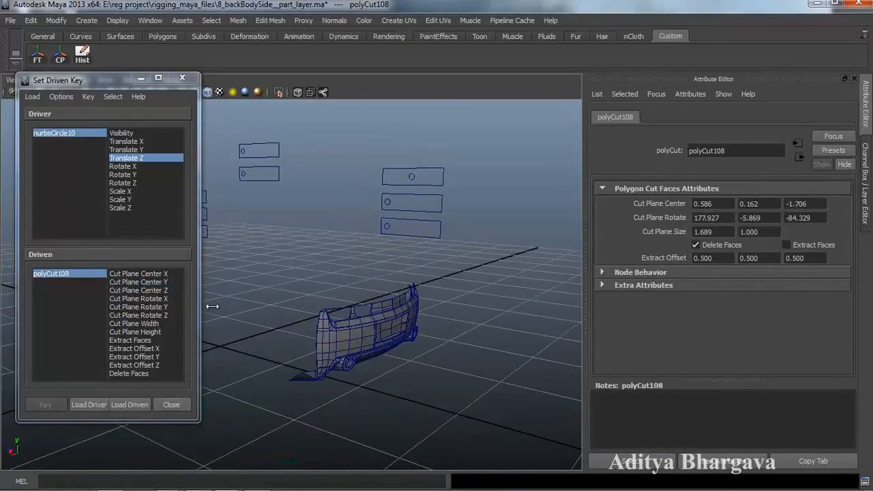
{"action": "left_click", "coordinate": [138, 290]}
- Reposition the nurbsCircle10 slider control
{"action": "key", "text": "ctrl+a"}
{"action": "left_click_drag", "start_coordinate": [345, 313], "coordinate": [443, 285], "text": "alt"}
{"action": "left_click", "coordinate": [458, 146]}
{"action": "left_click_drag", "start_coordinate": [452, 144], "coordinate": [406, 151]}
{"action": "mouse_move", "coordinate": [480, 226]}
{"action": "left_mouse_down", "text": "alt"}
{"action": "mouse_move", "coordinate": [444, 224]}
{"action": "mouse_move", "coordinate": [472, 225]}
{"action": "left_mouse_up", "text": "alt"}
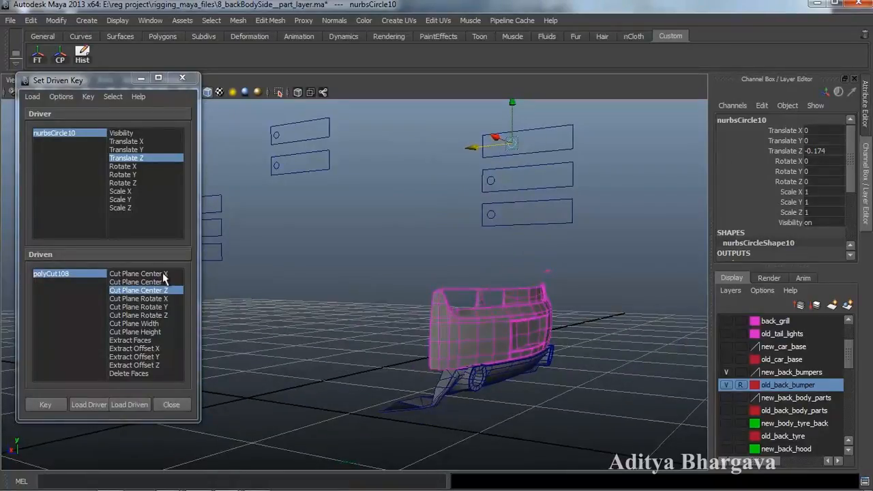
- Key polyCut108's Cut Plane Center Z at the current slider position
{"action": "left_click", "coordinate": [82, 272]}
{"action": "left_click", "coordinate": [773, 150]}
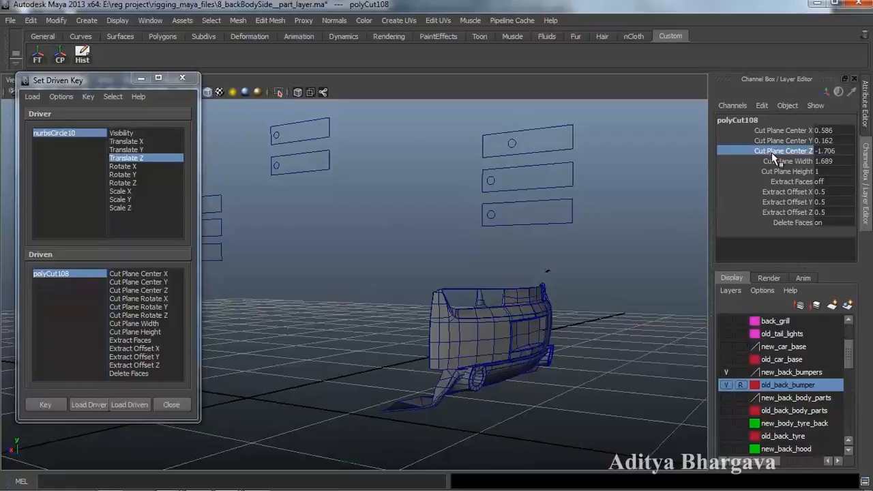
{"action": "left_click_drag", "start_coordinate": [513, 299], "coordinate": [520, 302], "text": "alt"}
{"action": "left_click", "coordinate": [61, 406]}
{"action": "scroll", "coordinate": [412, 321], "scroll_direction": "down", "scroll_amount": 2}
{"action": "scroll", "coordinate": [412, 322], "scroll_direction": "up", "scroll_amount": 2}
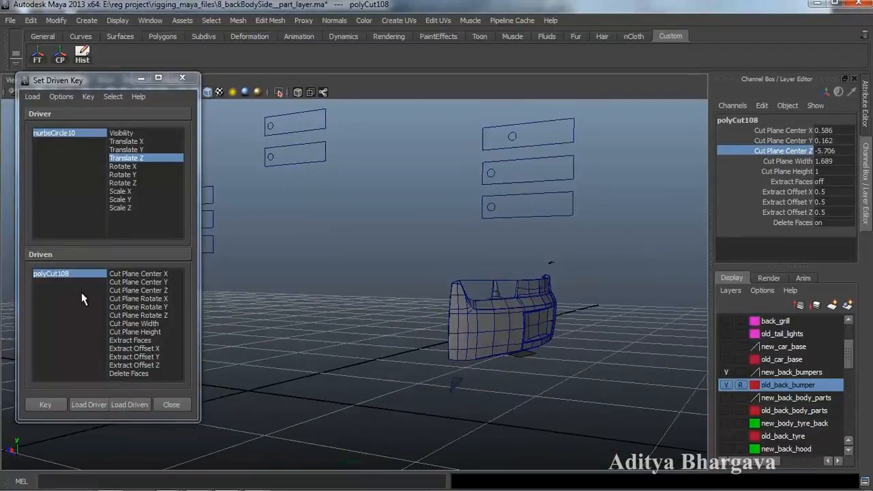
{"action": "left_click", "coordinate": [138, 290]}
{"action": "left_click", "coordinate": [48, 404]}
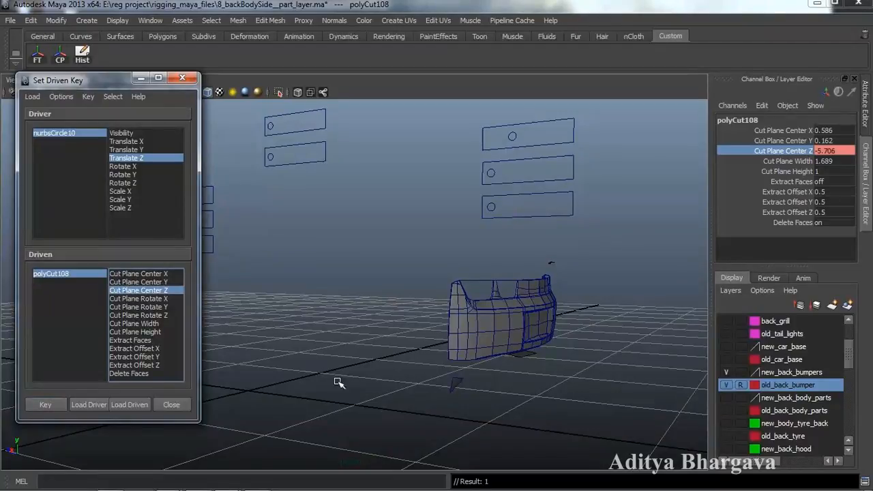
- Move nurbsCircle10 to its end position and key Cut Plane Center Z at 3.594
{"action": "mouse_move", "coordinate": [468, 379]}
{"action": "left_mouse_down", "text": "alt"}
{"action": "mouse_move", "coordinate": [501, 357]}
{"action": "mouse_move", "coordinate": [480, 368]}
{"action": "left_mouse_up", "text": "alt"}
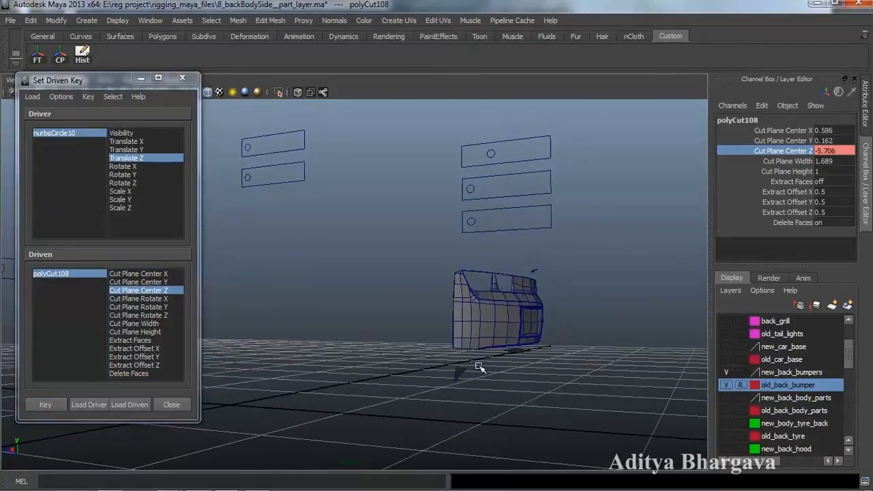
{"action": "left_click", "coordinate": [489, 158]}
{"action": "left_click", "coordinate": [487, 154]}
{"action": "left_click_drag", "start_coordinate": [455, 156], "coordinate": [392, 291]}
{"action": "left_click", "coordinate": [69, 276]}
{"action": "left_click", "coordinate": [779, 151]}
{"action": "middle_click_drag", "start_coordinate": [656, 251], "coordinate": [814, 259]}
{"action": "left_click_drag", "start_coordinate": [661, 289], "coordinate": [608, 299], "text": "alt"}
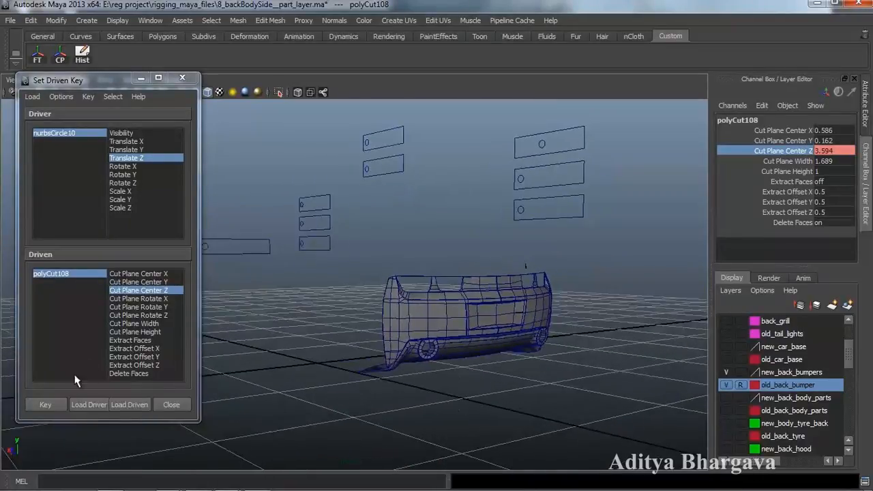
{"action": "left_click", "coordinate": [45, 405]}
- Slide nurbsCircle10 back and forth to test the bumper cut, ending on a front view
{"action": "left_click_drag", "start_coordinate": [312, 356], "coordinate": [382, 341], "text": "alt"}
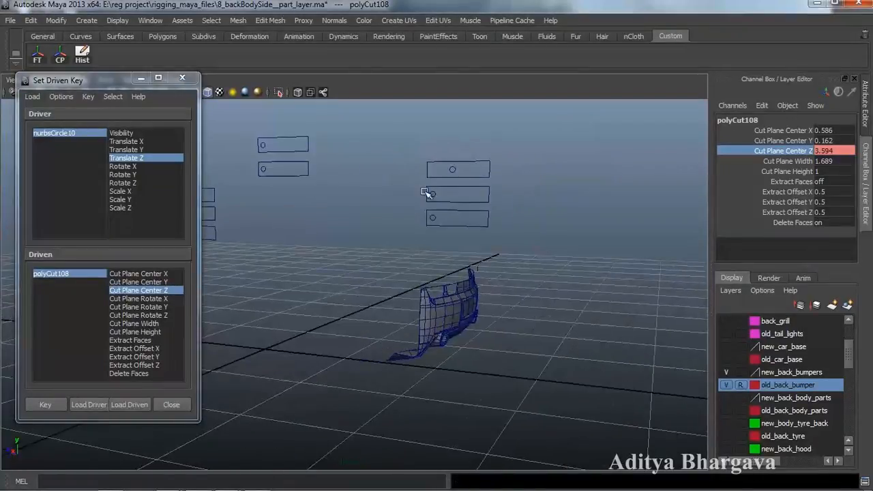
{"action": "left_click", "coordinate": [453, 173]}
{"action": "left_click", "coordinate": [394, 179]}
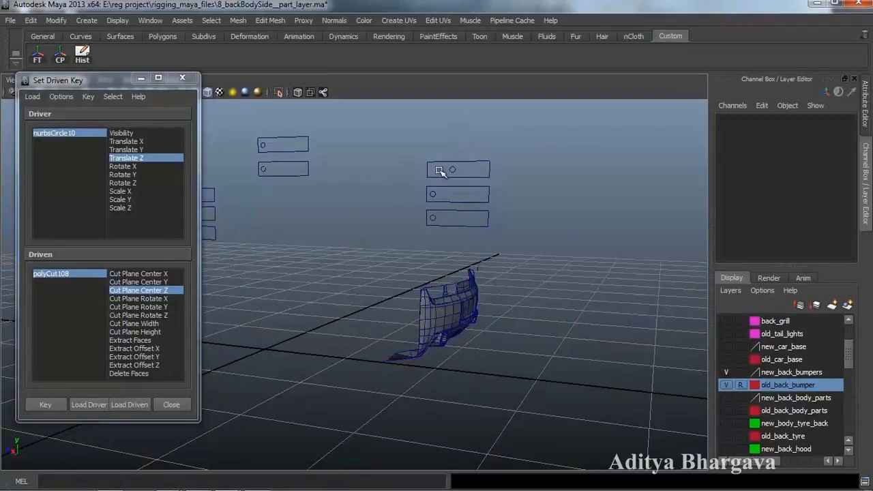
{"action": "left_click", "coordinate": [452, 171]}
{"action": "left_click_drag", "start_coordinate": [415, 171], "coordinate": [349, 190]}
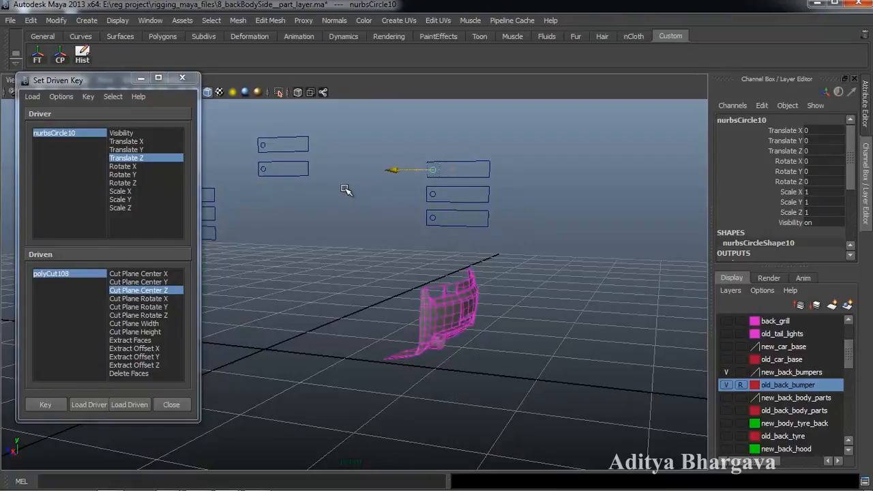
{"action": "left_click_drag", "start_coordinate": [440, 257], "coordinate": [400, 273], "text": "alt"}
{"action": "left_click", "coordinate": [400, 267]}
{"action": "left_click_drag", "start_coordinate": [460, 263], "coordinate": [534, 271], "text": "alt"}
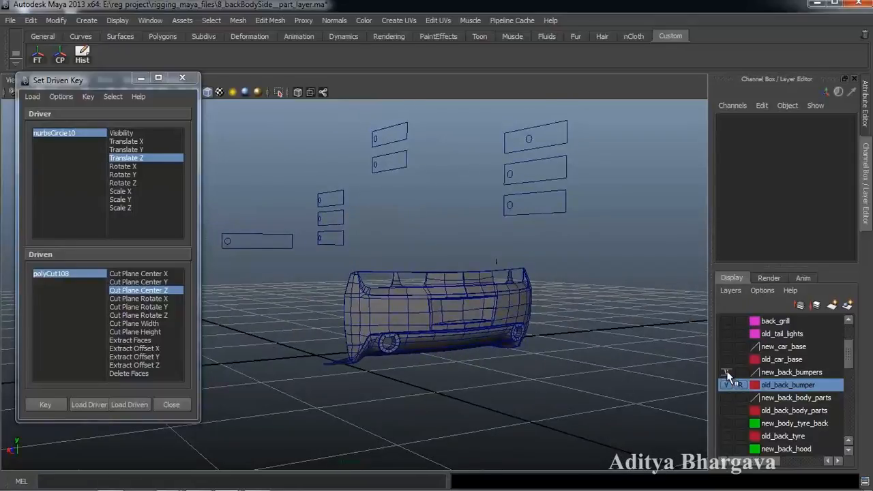
- Toggle visibility of the old_back_bumper, old_car_base and old_tail_lights layers and check new_car_base settings
{"action": "left_click", "coordinate": [727, 375]}
{"action": "left_click", "coordinate": [727, 373]}
{"action": "left_click", "coordinate": [727, 360]}
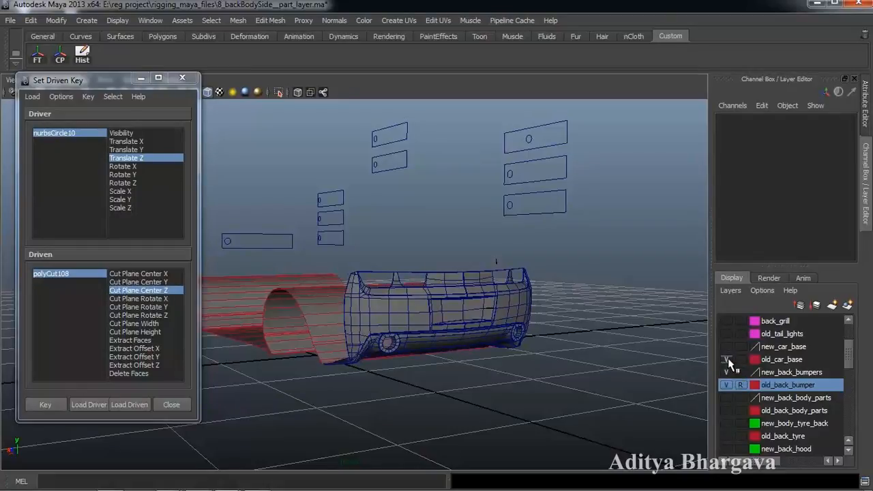
{"action": "left_click", "coordinate": [727, 360]}
{"action": "left_click", "coordinate": [768, 334]}
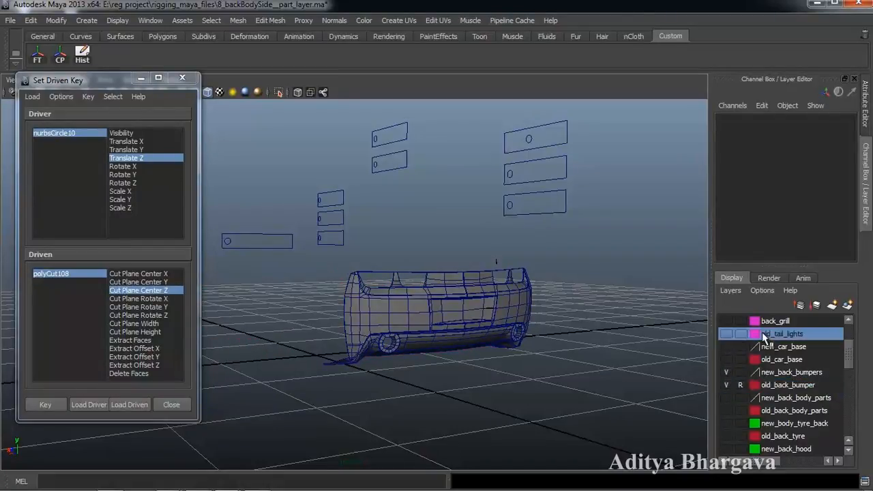
{"action": "left_click", "coordinate": [727, 334]}
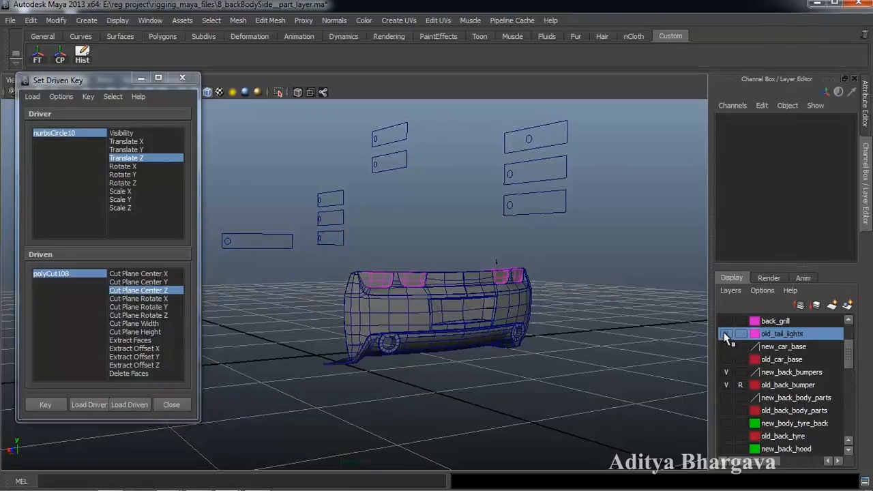
{"action": "left_click", "coordinate": [727, 335]}
{"action": "double_click", "coordinate": [755, 349]}
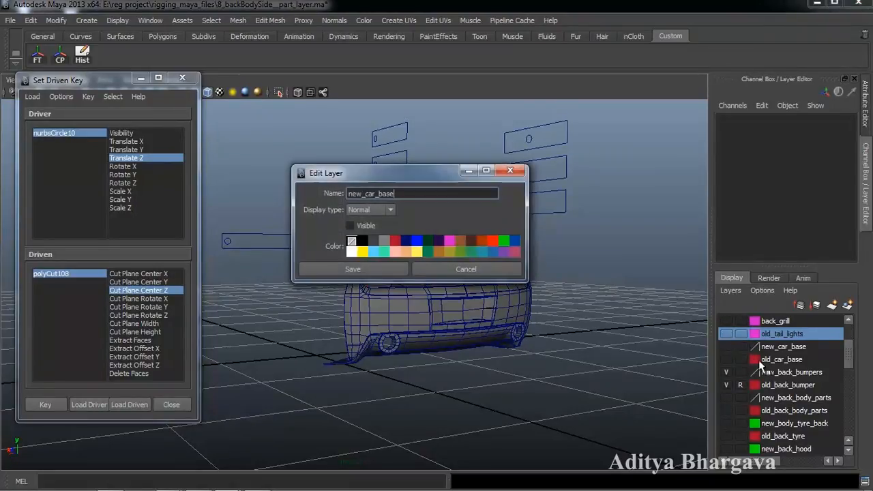
{"action": "left_click", "coordinate": [466, 269]}
- Make old_car_base visible so the red old car base appears beside the bumper
{"action": "left_click", "coordinate": [780, 358]}
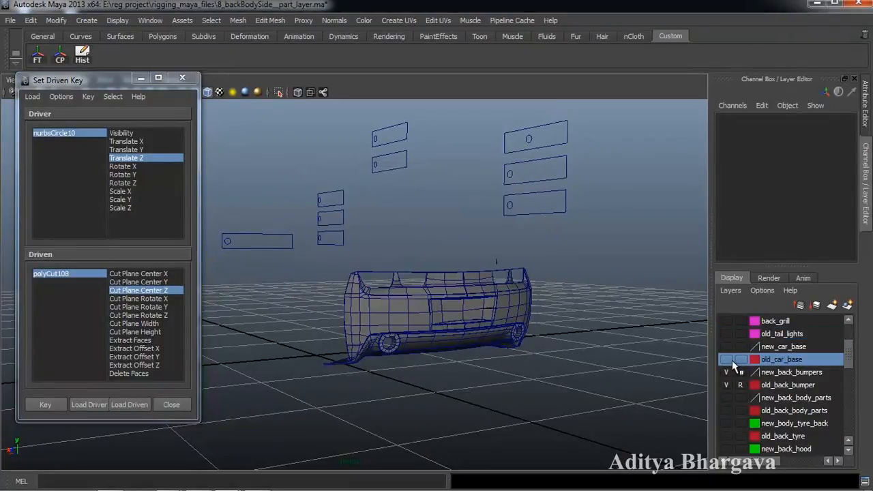
{"action": "left_click", "coordinate": [727, 359]}
{"action": "left_click_drag", "start_coordinate": [501, 322], "coordinate": [576, 307], "text": "alt"}
{"action": "left_click", "coordinate": [526, 166]}
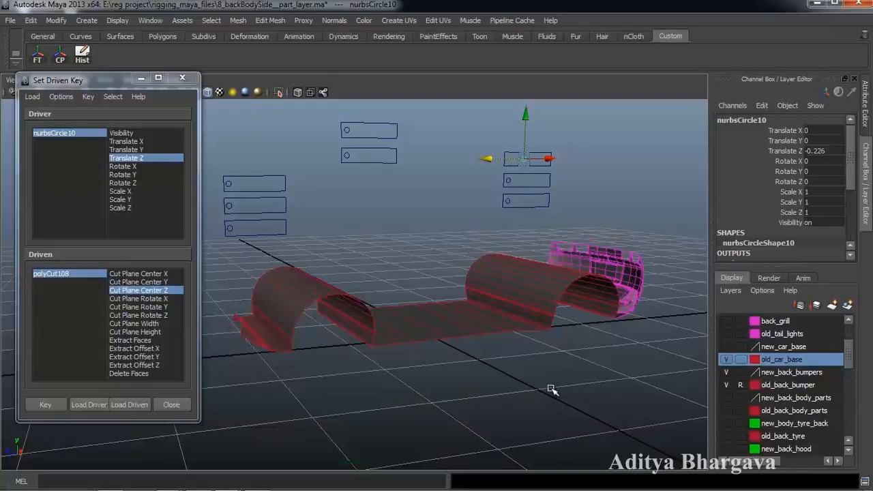
- Select the flat middle and both arched old base pieces and Combine them into polySurface841
{"action": "left_click", "coordinate": [493, 310]}
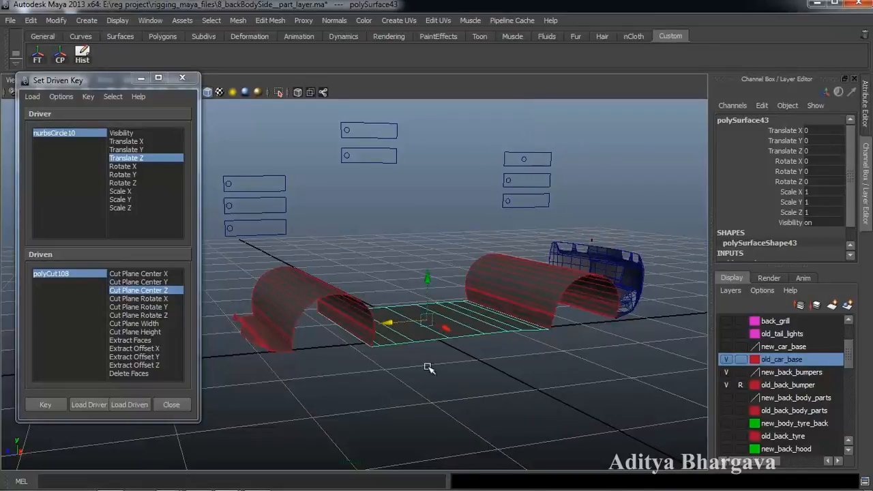
{"action": "left_click_drag", "start_coordinate": [481, 331], "coordinate": [455, 379], "text": "alt"}
{"action": "left_click", "coordinate": [518, 292]}
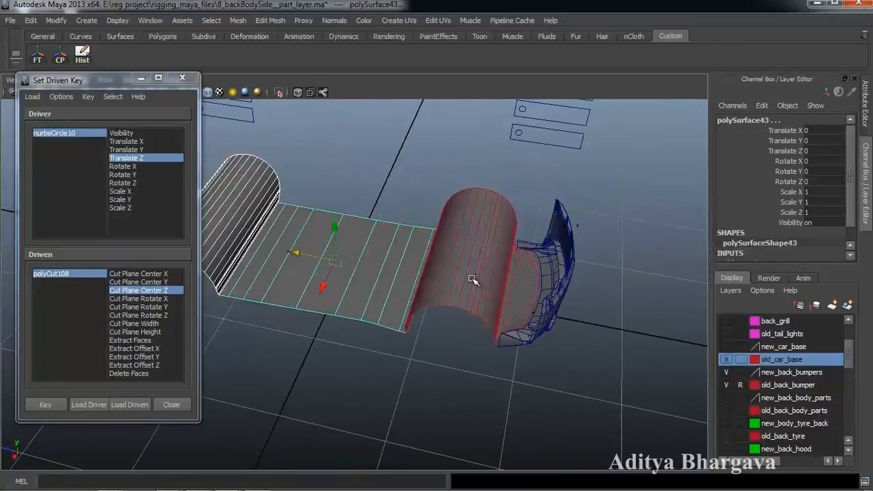
{"action": "left_click", "coordinate": [522, 293], "text": "shift"}
{"action": "left_click_drag", "start_coordinate": [472, 356], "coordinate": [610, 319], "text": "alt"}
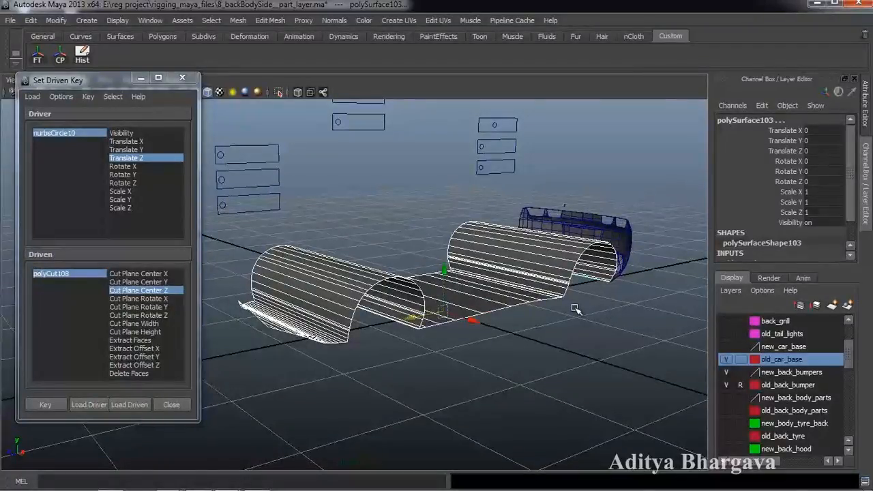
{"action": "right_click_drag", "start_coordinate": [576, 309], "coordinate": [546, 424], "text": "shift"}
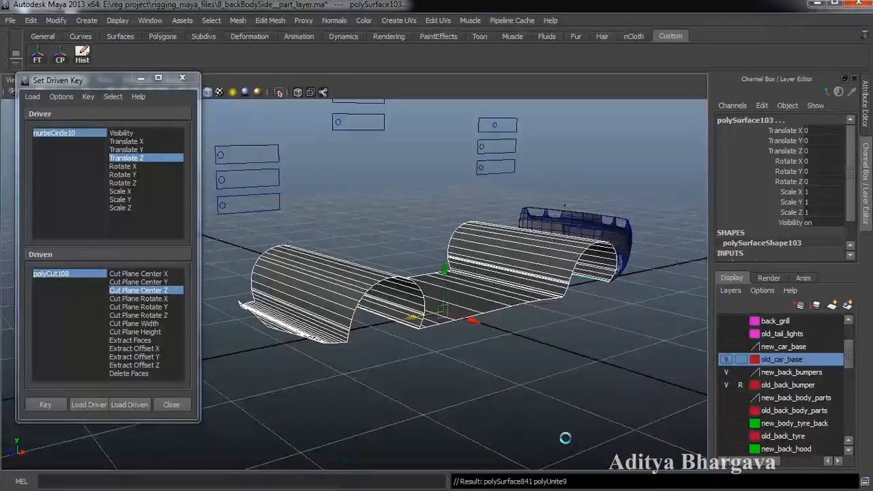
{"action": "mouse_move", "coordinate": [588, 356]}
{"action": "left_mouse_down", "text": "alt"}
{"action": "mouse_move", "coordinate": [561, 371]}
{"action": "mouse_move", "coordinate": [591, 372]}
{"action": "left_mouse_up", "text": "alt"}
{"action": "scroll", "coordinate": [592, 371], "scroll_direction": "down", "scroll_amount": 3}
{"action": "middle_click_drag", "start_coordinate": [592, 371], "coordinate": [585, 396], "text": "alt"}
- Add the combined old base mesh to the old_car_base layer
{"action": "right_click", "coordinate": [779, 359]}
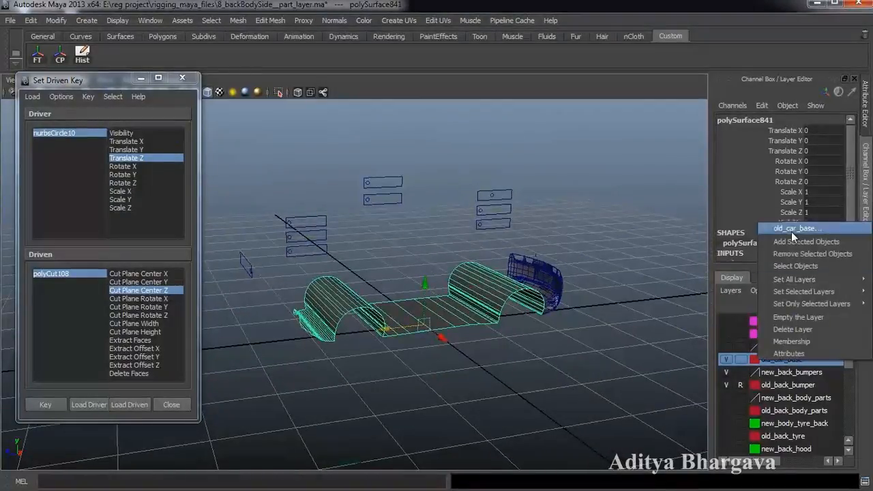
{"action": "left_click", "coordinate": [791, 240]}
{"action": "left_click", "coordinate": [725, 358]}
{"action": "left_click", "coordinate": [725, 358]}
{"action": "scroll", "coordinate": [577, 343], "scroll_direction": "up", "scroll_amount": 2}
{"action": "left_click_drag", "start_coordinate": [603, 348], "coordinate": [578, 351], "text": "alt"}
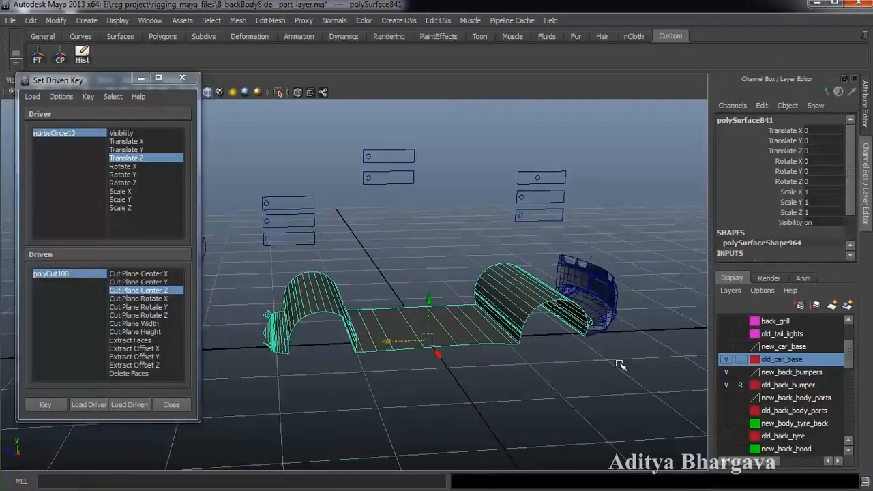
- Hide old_car_base, show new_car_base, and combine its two wheel-arches and centre piece
{"action": "left_click", "coordinate": [725, 360]}
{"action": "left_click", "coordinate": [726, 348]}
{"action": "left_click", "coordinate": [779, 350]}
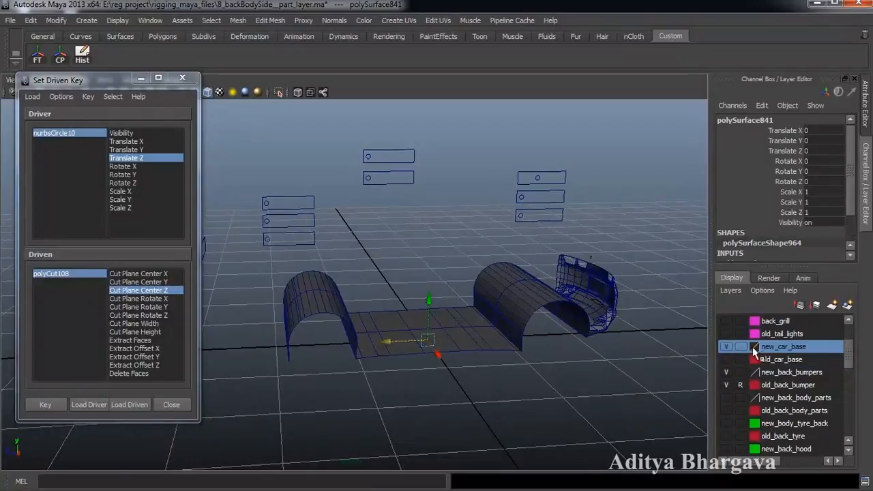
{"action": "left_click_drag", "start_coordinate": [574, 335], "coordinate": [507, 413], "text": "alt"}
{"action": "left_click", "coordinate": [542, 354]}
{"action": "left_click", "coordinate": [521, 360]}
{"action": "left_click", "coordinate": [450, 373], "text": "shift"}
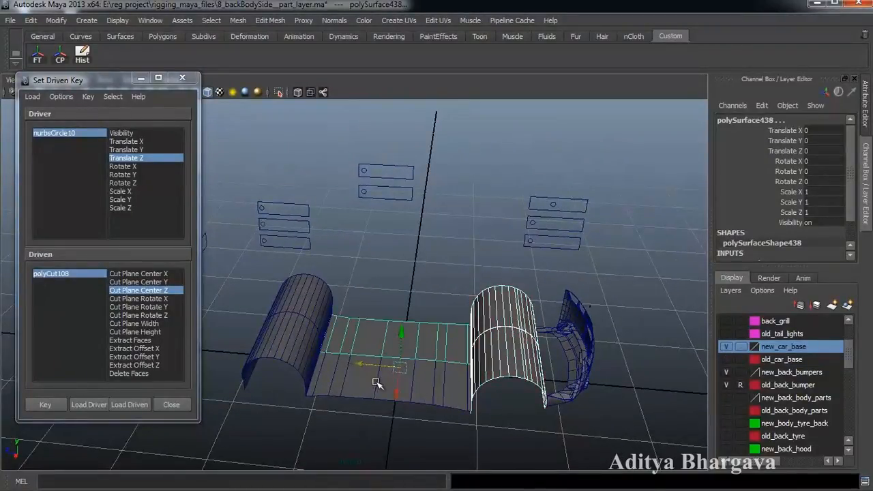
{"action": "left_click", "coordinate": [268, 362], "text": "shift"}
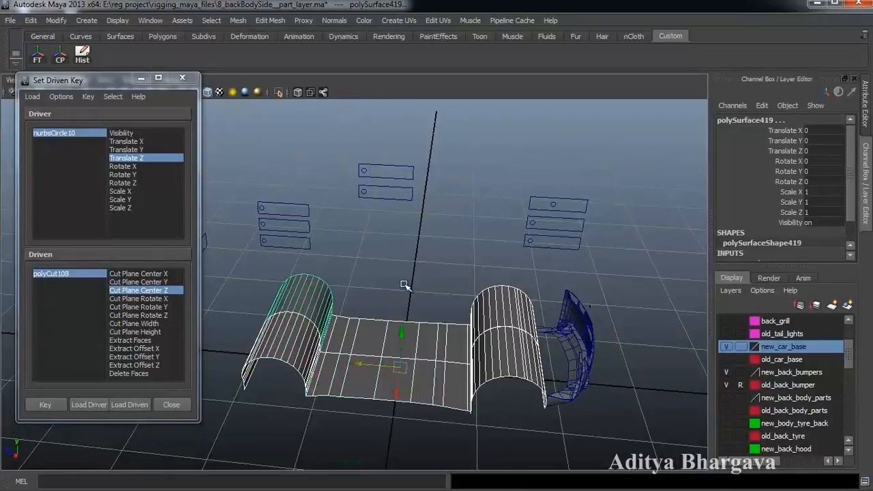
{"action": "right_click_drag", "start_coordinate": [419, 256], "coordinate": [415, 433], "text": "shift"}
{"action": "left_click_drag", "start_coordinate": [411, 422], "coordinate": [477, 373], "text": "alt"}
- Add the combined mesh to new_car_base, centre its pivot, and show old_car_base again
{"action": "right_click", "coordinate": [782, 347]}
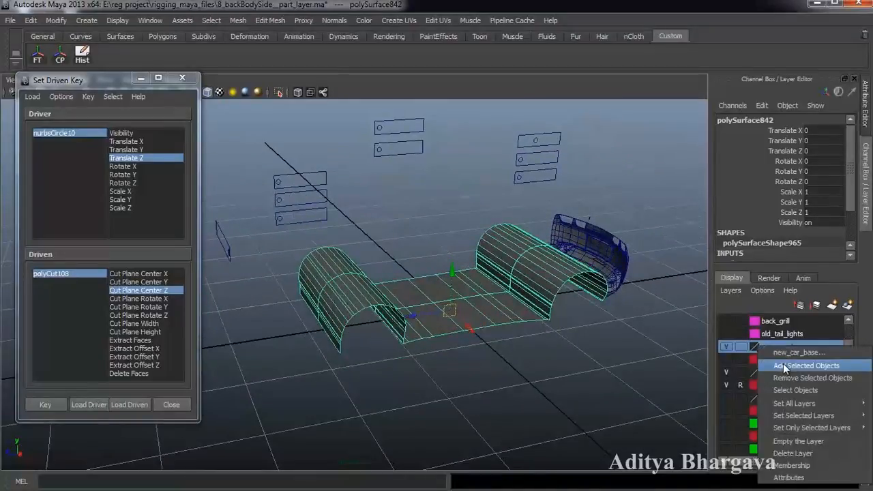
{"action": "left_click", "coordinate": [784, 366]}
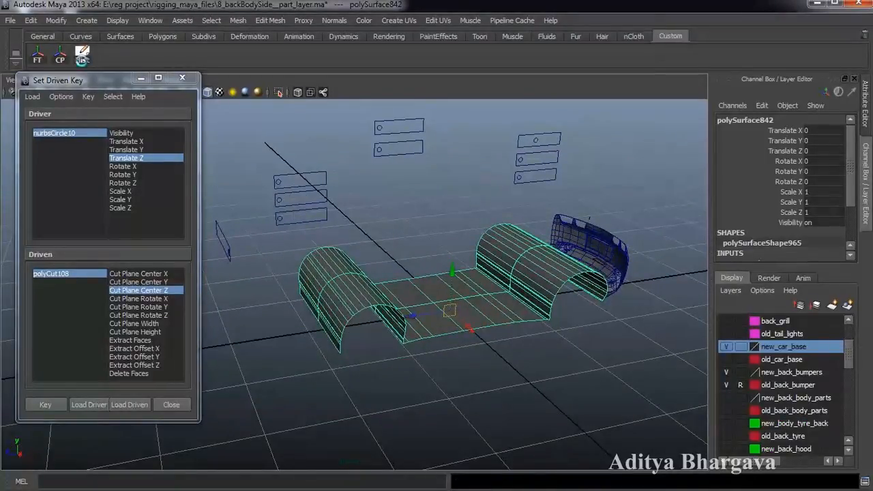
{"action": "left_click", "coordinate": [61, 56]}
{"action": "left_click", "coordinate": [748, 359]}
{"action": "left_click", "coordinate": [726, 359]}
{"action": "left_click", "coordinate": [527, 288]}
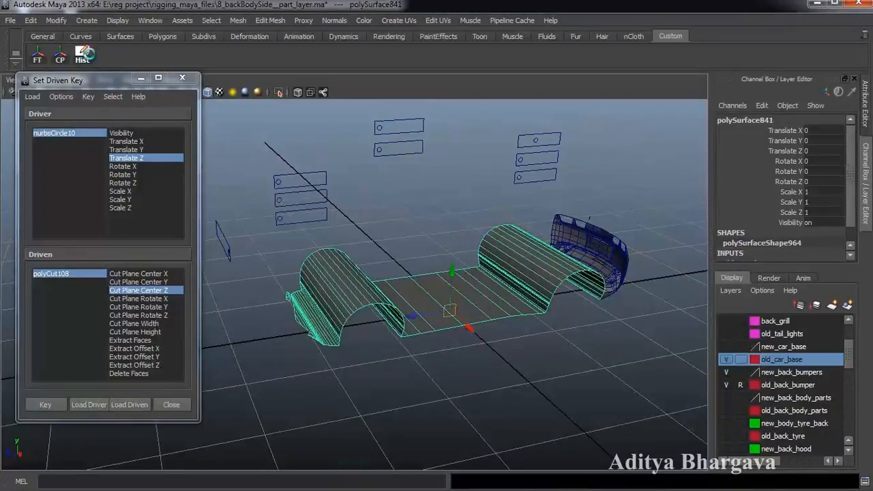
{"action": "left_click_drag", "start_coordinate": [476, 285], "coordinate": [513, 372], "text": "alt"}
- Toggle the old_car_base and new_back_bumpers layers off and back on to compare the bases
{"action": "left_click", "coordinate": [725, 360]}
{"action": "left_click", "coordinate": [726, 372]}
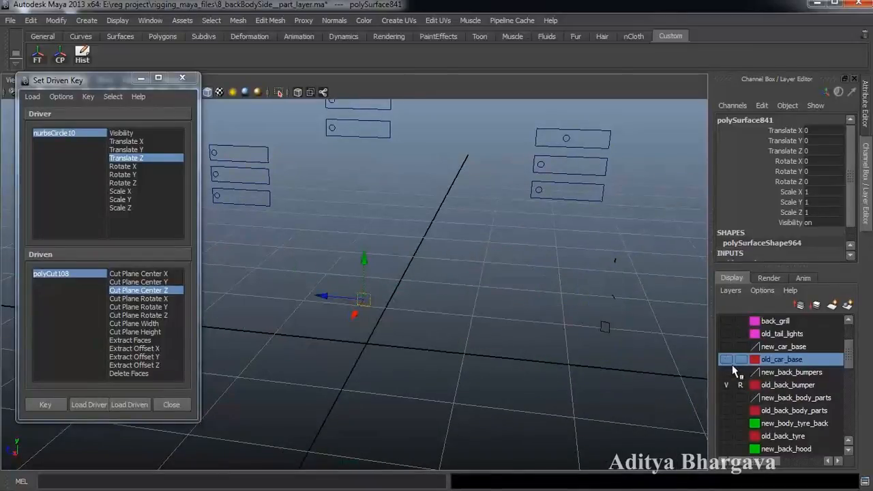
{"action": "left_click", "coordinate": [726, 373]}
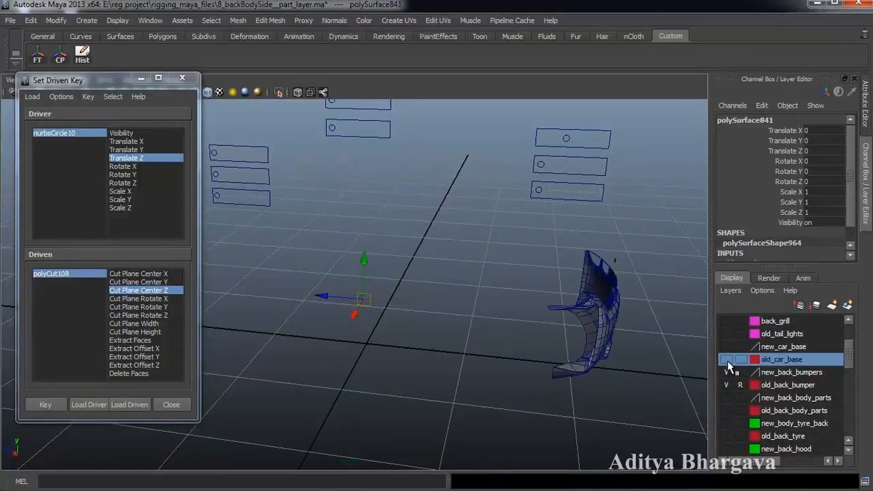
{"action": "left_click", "coordinate": [726, 359]}
{"action": "left_click_drag", "start_coordinate": [533, 370], "coordinate": [547, 300], "text": "alt"}
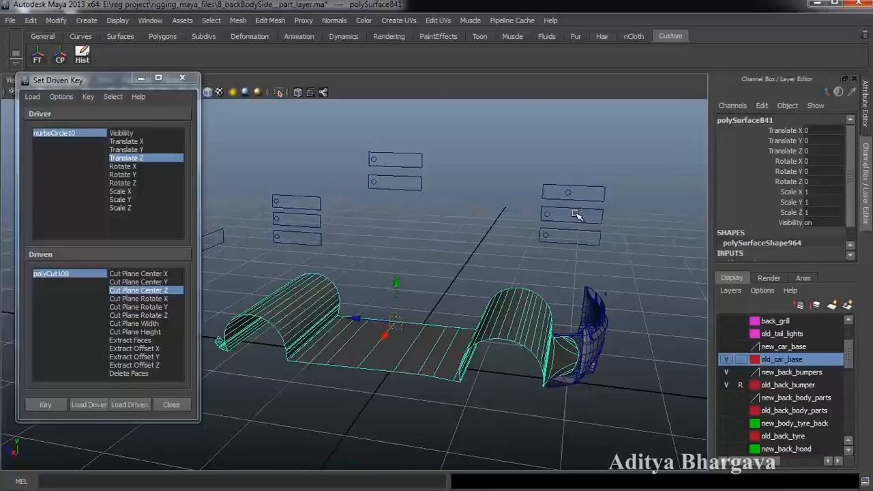
{"action": "left_click", "coordinate": [563, 193]}
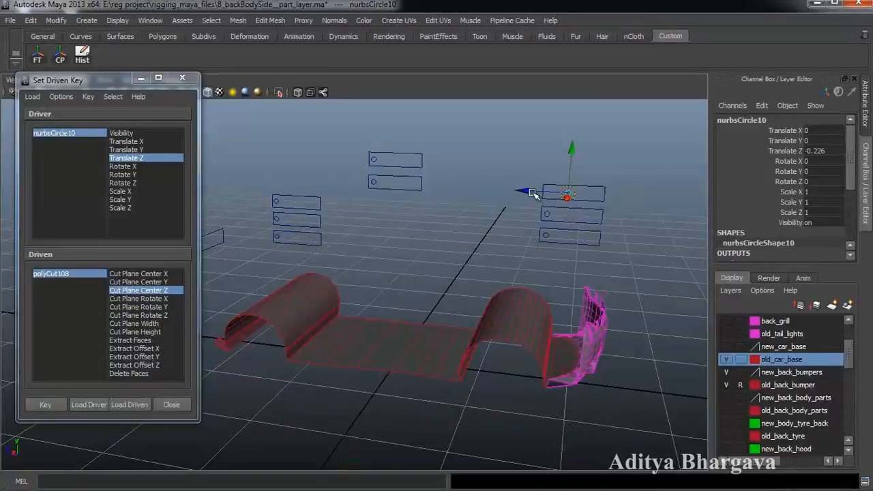
- Slide the nurbsCircle10 control to test the existing cuts
{"action": "left_click_drag", "start_coordinate": [531, 191], "coordinate": [475, 194]}
{"action": "left_click_drag", "start_coordinate": [498, 236], "coordinate": [509, 274], "text": "alt"}
{"action": "middle_click_drag", "start_coordinate": [552, 253], "coordinate": [535, 250], "text": "alt"}
- Slice polySurface841 with the Cut Faces Tool, creating polyCut109, and show its attributes
{"action": "left_click", "coordinate": [523, 308]}
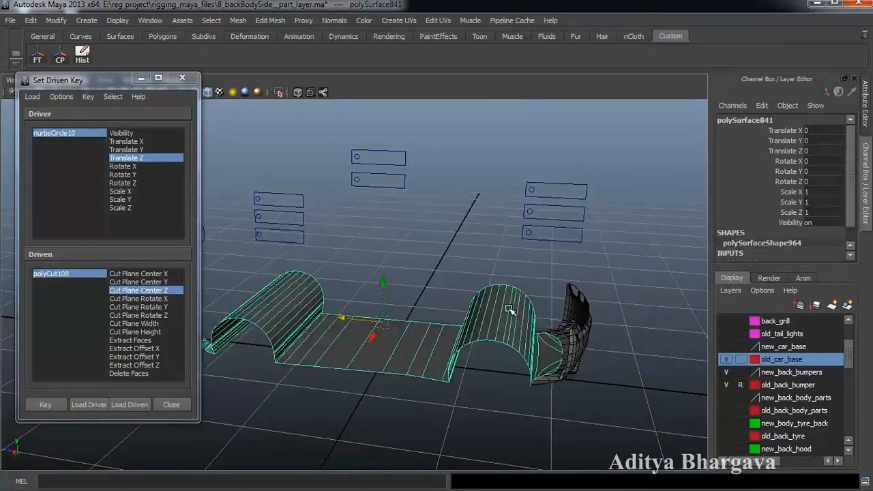
{"action": "left_click", "coordinate": [270, 20]}
{"action": "left_click", "coordinate": [286, 114]}
{"action": "left_click_drag", "start_coordinate": [431, 276], "coordinate": [366, 330], "text": "alt"}
{"action": "left_click_drag", "start_coordinate": [559, 312], "coordinate": [536, 311], "text": "alt"}
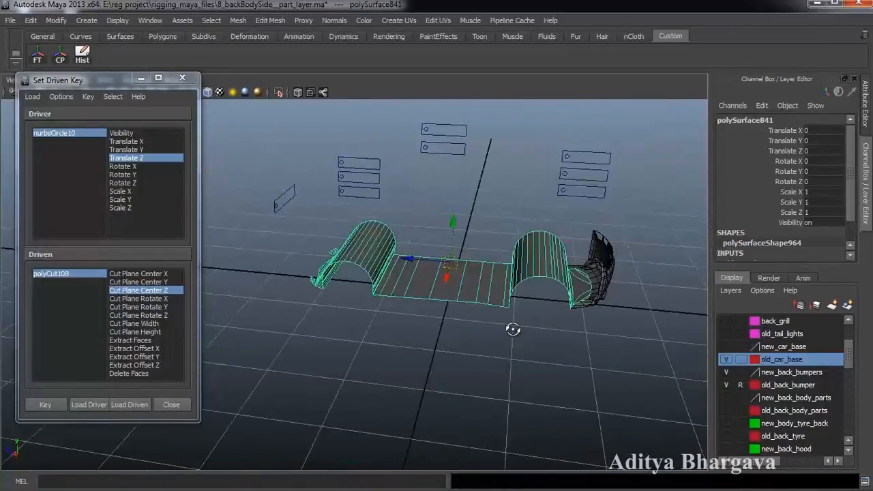
{"action": "key", "text": "ctrl+a"}
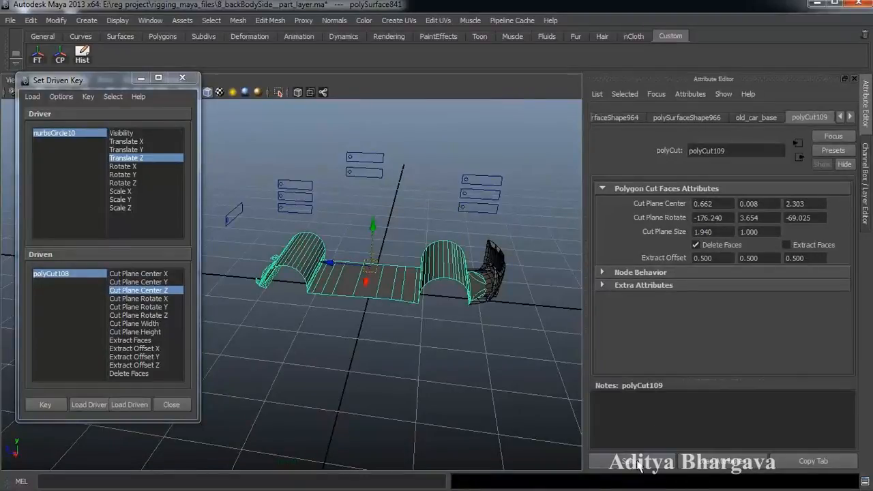
- Load polyCut109 as driven and key its Cut Plane Center Z at the rest position
{"action": "left_click", "coordinate": [640, 461]}
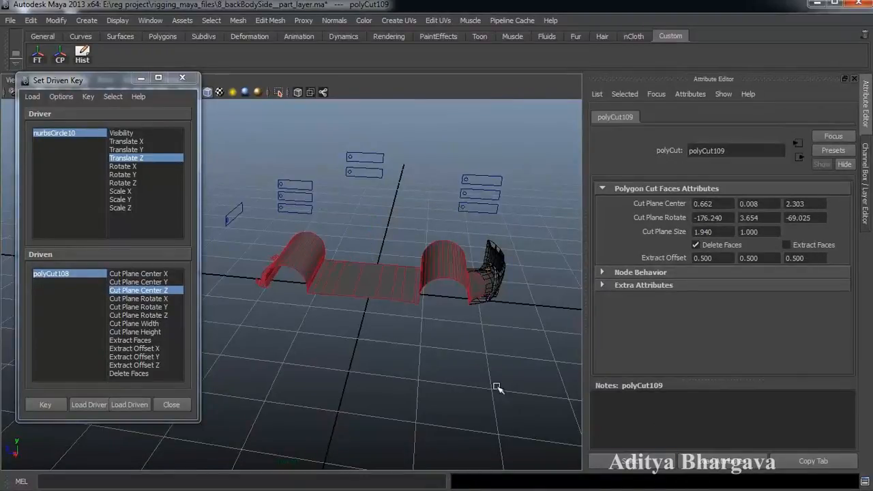
{"action": "left_click", "coordinate": [129, 404]}
{"action": "left_click_drag", "start_coordinate": [312, 339], "coordinate": [402, 358], "text": "alt"}
{"action": "key", "text": "ctrl+a"}
{"action": "left_click", "coordinate": [168, 298]}
{"action": "left_click_drag", "start_coordinate": [274, 298], "coordinate": [575, 221], "text": "alt"}
{"action": "left_click", "coordinate": [168, 290]}
{"action": "left_click", "coordinate": [41, 407]}
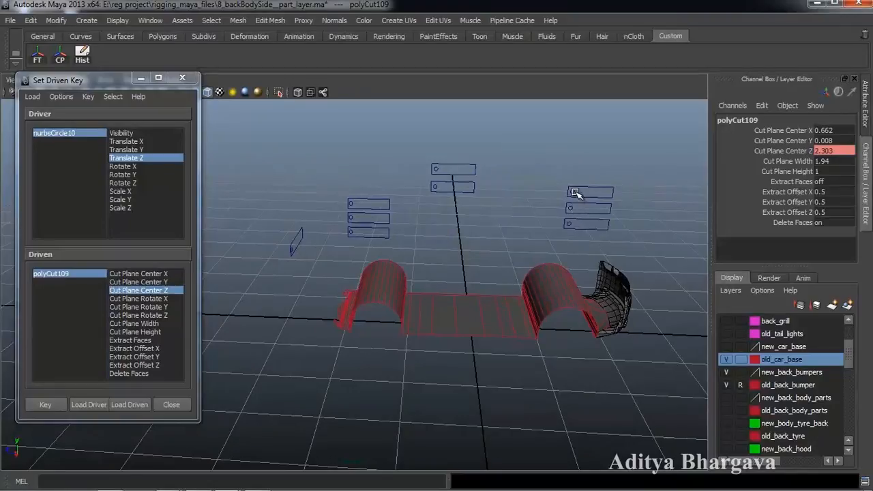
- Move nurbsCircle10, shift Cut Plane Center Z to slice the old base away, and key it
{"action": "left_click", "coordinate": [575, 194]}
{"action": "left_click_drag", "start_coordinate": [539, 191], "coordinate": [553, 194]}
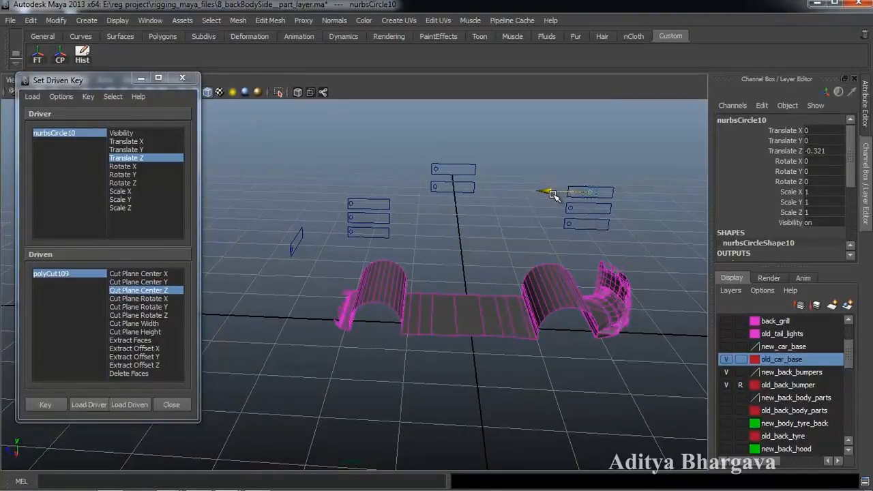
{"action": "left_click", "coordinate": [86, 275]}
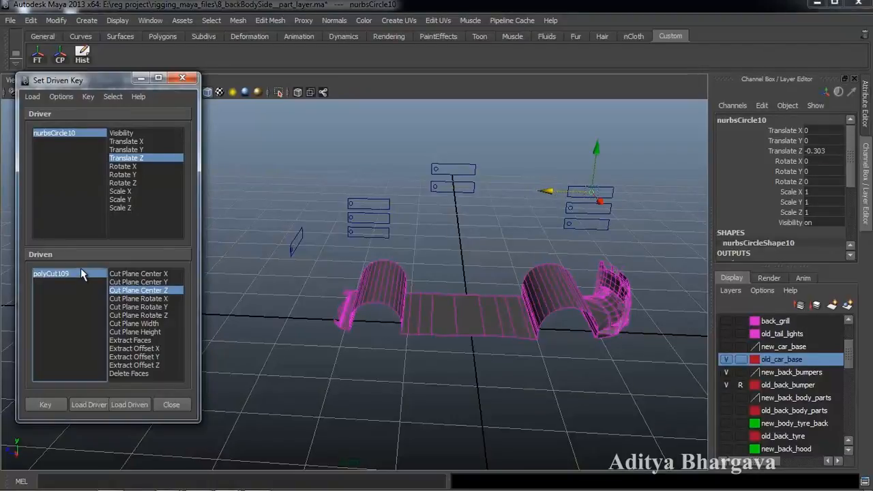
{"action": "left_click_drag", "start_coordinate": [641, 294], "coordinate": [547, 297], "text": "alt"}
{"action": "left_click", "coordinate": [783, 150]}
{"action": "middle_click_drag", "start_coordinate": [688, 222], "coordinate": [658, 228]}
{"action": "left_click_drag", "start_coordinate": [602, 259], "coordinate": [619, 277], "text": "alt"}
{"action": "middle_click_drag", "start_coordinate": [619, 278], "coordinate": [610, 270], "text": "alt"}
{"action": "left_click", "coordinate": [49, 398]}
- Inspect the bumper for leftovers and select the small remaining piece of the base
{"action": "right_click_drag", "start_coordinate": [238, 389], "coordinate": [337, 358], "text": "alt"}
{"action": "middle_click_drag", "start_coordinate": [337, 358], "coordinate": [322, 320], "text": "alt"}
{"action": "right_click_drag", "start_coordinate": [423, 344], "coordinate": [545, 362], "text": "alt"}
{"action": "middle_click_drag", "start_coordinate": [546, 361], "coordinate": [388, 315], "text": "alt"}
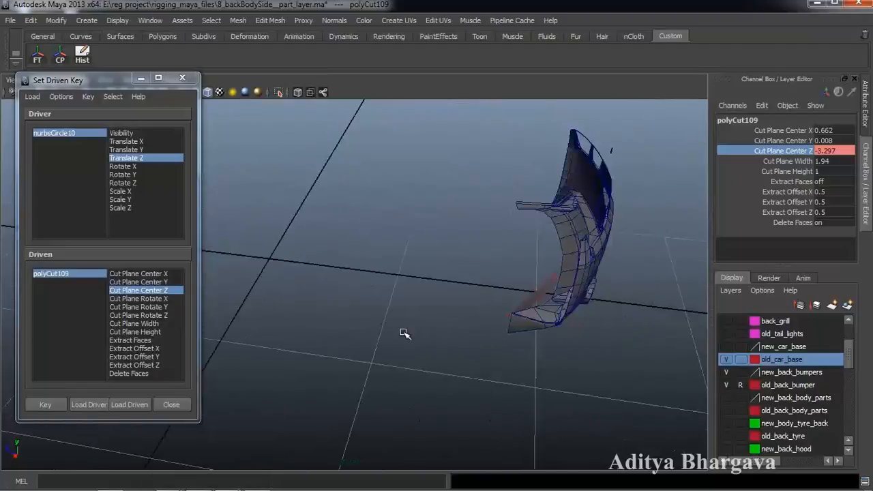
{"action": "middle_click_drag", "start_coordinate": [525, 350], "coordinate": [489, 335], "text": "alt"}
{"action": "left_click_drag", "start_coordinate": [467, 366], "coordinate": [485, 368], "text": "alt"}
{"action": "right_click_drag", "start_coordinate": [485, 368], "coordinate": [517, 333], "text": "alt"}
{"action": "middle_click_drag", "start_coordinate": [559, 332], "coordinate": [520, 344], "text": "alt"}
{"action": "left_click_drag", "start_coordinate": [520, 344], "coordinate": [521, 355], "text": "alt"}
{"action": "left_click_drag", "start_coordinate": [562, 333], "coordinate": [559, 389], "text": "alt"}
{"action": "left_click", "coordinate": [550, 302]}
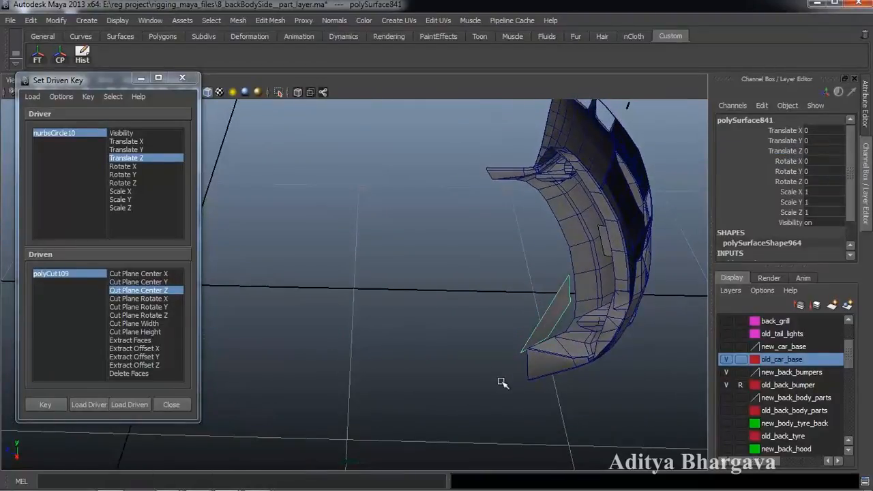
{"action": "left_click_drag", "start_coordinate": [498, 369], "coordinate": [503, 357], "text": "alt"}
{"action": "right_click_drag", "start_coordinate": [502, 356], "coordinate": [474, 346], "text": "alt"}
{"action": "middle_click_drag", "start_coordinate": [515, 379], "coordinate": [572, 406], "text": "alt"}
{"action": "right_click_drag", "start_coordinate": [571, 406], "coordinate": [526, 347], "text": "alt"}
{"action": "left_click_drag", "start_coordinate": [525, 347], "coordinate": [538, 387], "text": "alt"}
{"action": "middle_click_drag", "start_coordinate": [538, 362], "coordinate": [544, 373], "text": "alt"}
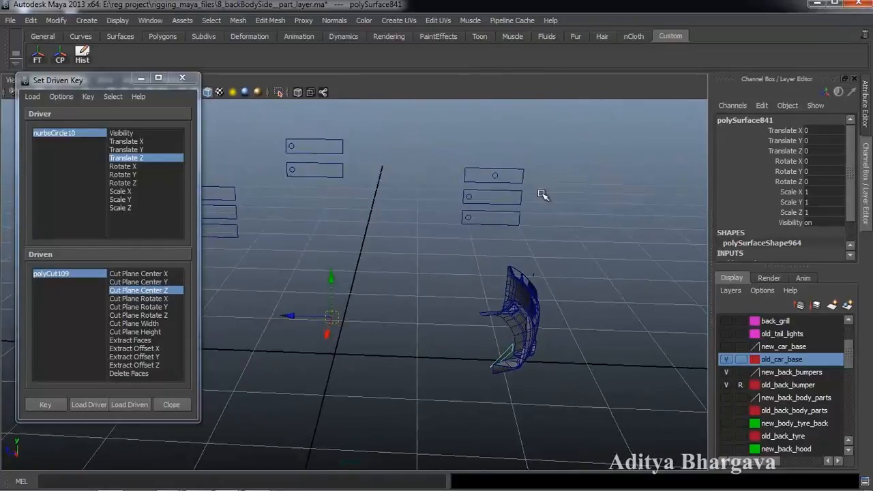
- Load the old base piece polySurface841 as driven and choose its Visibility attribute
{"action": "left_click", "coordinate": [495, 175]}
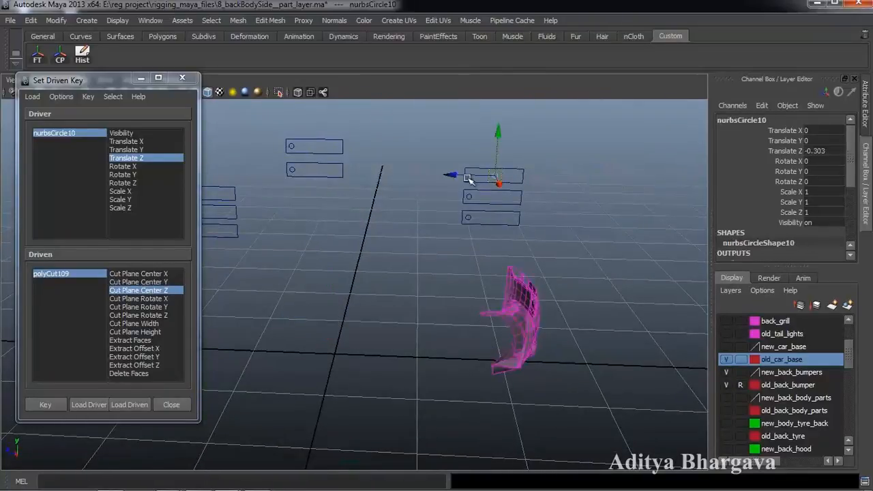
{"action": "left_click", "coordinate": [508, 347]}
{"action": "left_click", "coordinate": [131, 407]}
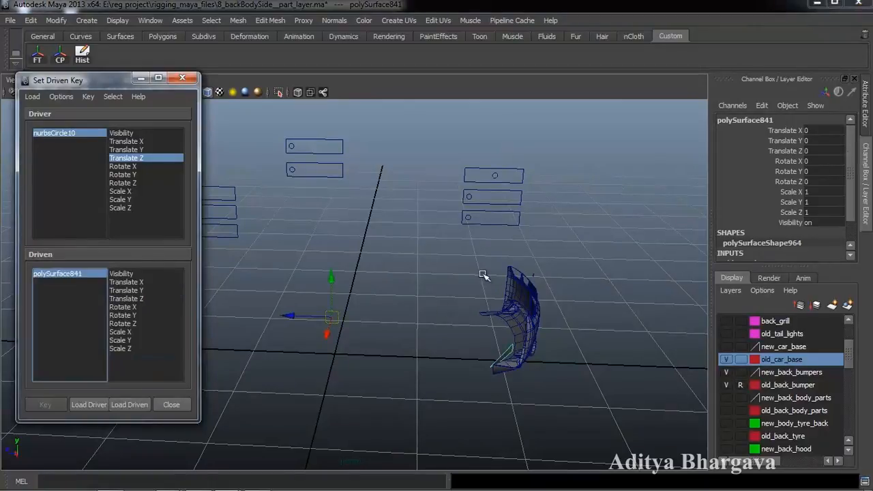
{"action": "left_click", "coordinate": [496, 177]}
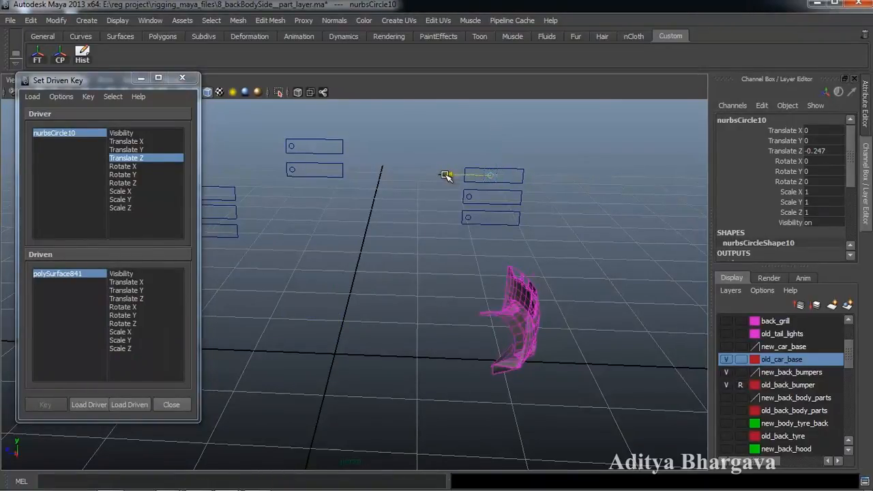
{"action": "left_click_drag", "start_coordinate": [443, 176], "coordinate": [442, 176]}
{"action": "left_click_drag", "start_coordinate": [442, 178], "coordinate": [444, 175]}
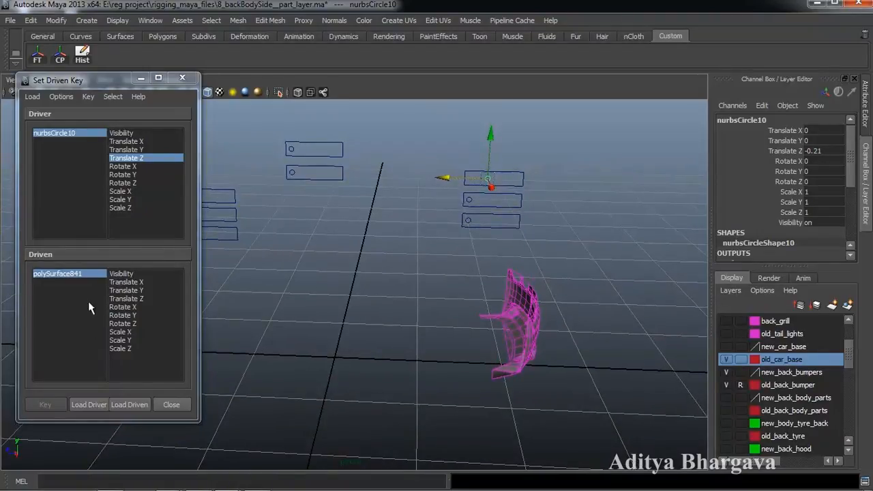
{"action": "left_click", "coordinate": [122, 272]}
{"action": "left_click", "coordinate": [45, 407]}
{"action": "left_click_drag", "start_coordinate": [444, 180], "coordinate": [444, 181]}
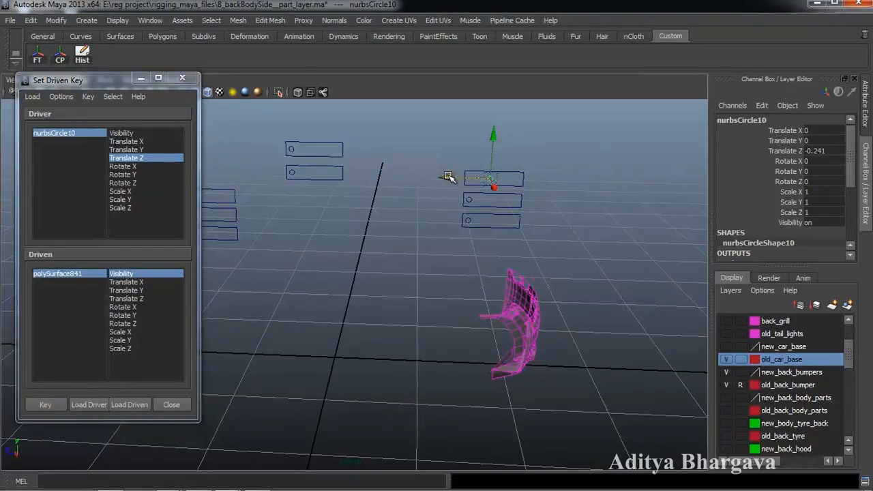
- Set polySurface841's visibility to 0 and key it against the slider
{"action": "left_click", "coordinate": [832, 222]}
{"action": "type", "text": "0"}
{"action": "key", "text": "Return"}
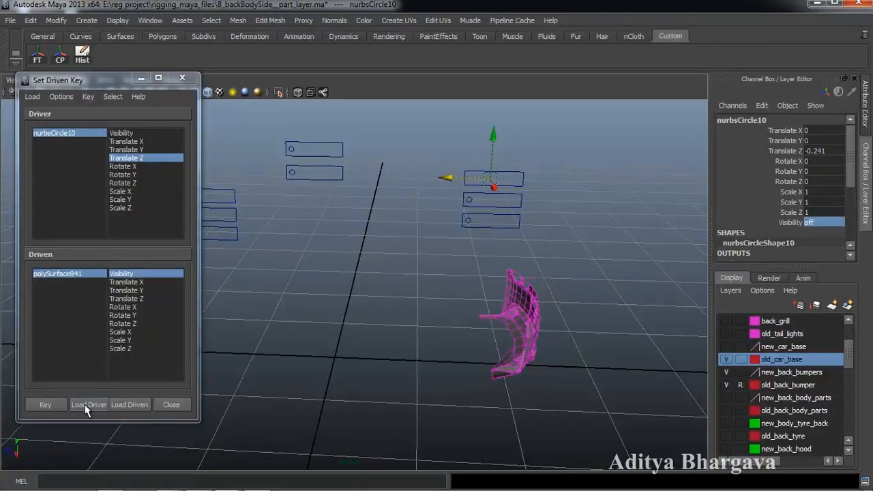
{"action": "key", "text": "ctrl+z"}
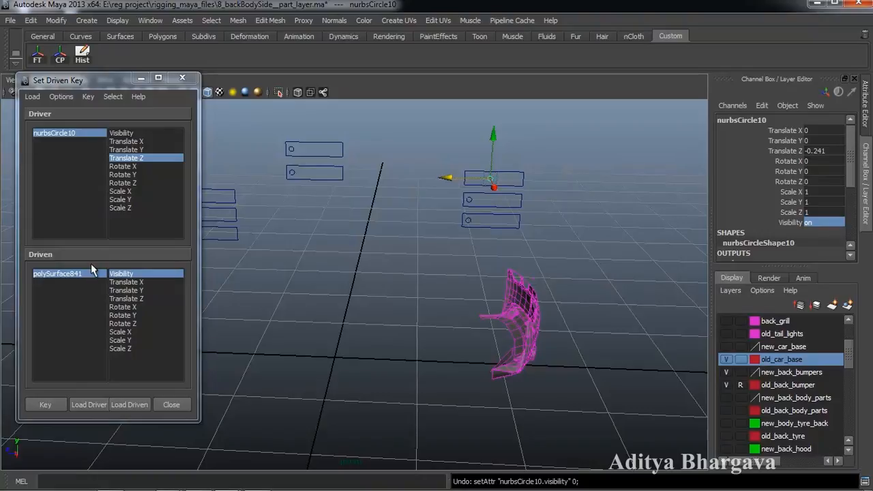
{"action": "left_click", "coordinate": [58, 274]}
{"action": "double_click", "coordinate": [830, 222]}
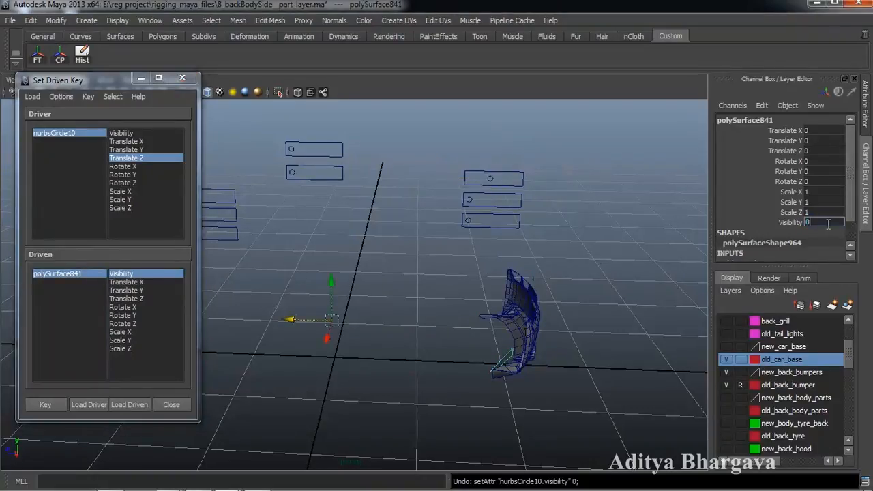
{"action": "key", "text": "Return"}
{"action": "left_click", "coordinate": [55, 403]}
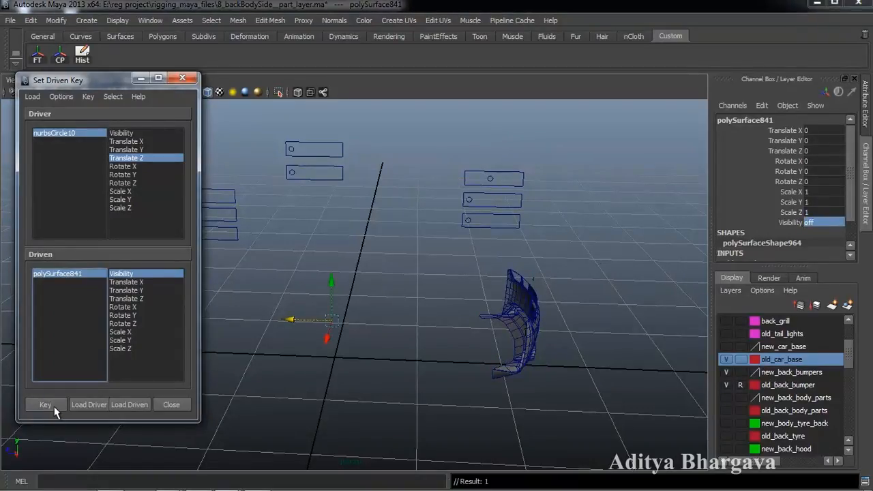
- Move the slider to confirm the old base piece now hides
{"action": "left_click", "coordinate": [499, 184]}
{"action": "left_click_drag", "start_coordinate": [444, 180], "coordinate": [374, 201]}
{"action": "scroll", "coordinate": [482, 283], "scroll_direction": "down", "scroll_amount": 2}
{"action": "left_click_drag", "start_coordinate": [487, 279], "coordinate": [538, 270], "text": "alt"}
{"action": "middle_click_drag", "start_coordinate": [538, 271], "coordinate": [541, 290], "text": "alt"}
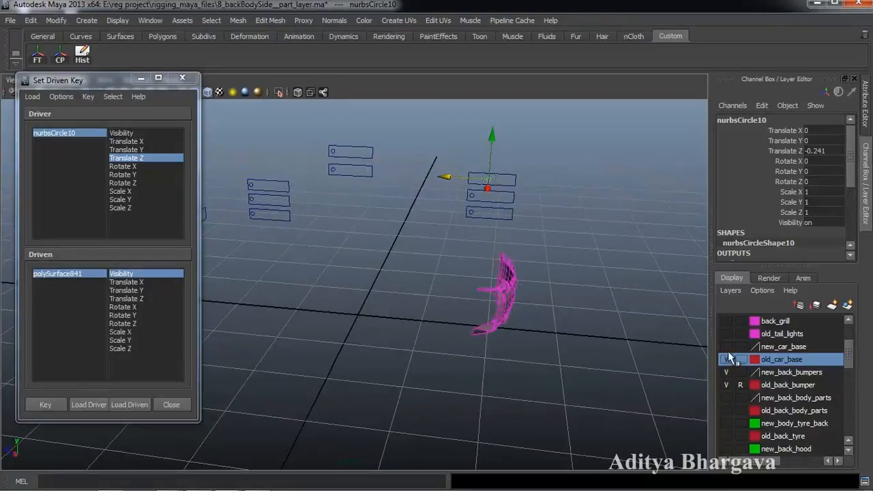
- Show new_car_base and cut polySurface842 with the Cut Faces Tool, creating polyCut110
{"action": "left_click", "coordinate": [726, 347]}
{"action": "left_click_drag", "start_coordinate": [565, 345], "coordinate": [629, 343], "text": "alt"}
{"action": "middle_click_drag", "start_coordinate": [629, 343], "coordinate": [616, 337], "text": "alt"}
{"action": "left_click_drag", "start_coordinate": [584, 192], "coordinate": [581, 193]}
{"action": "left_click_drag", "start_coordinate": [578, 296], "coordinate": [536, 307], "text": "alt"}
{"action": "left_click", "coordinate": [545, 303]}
{"action": "left_click", "coordinate": [271, 20]}
{"action": "left_click", "coordinate": [294, 117]}
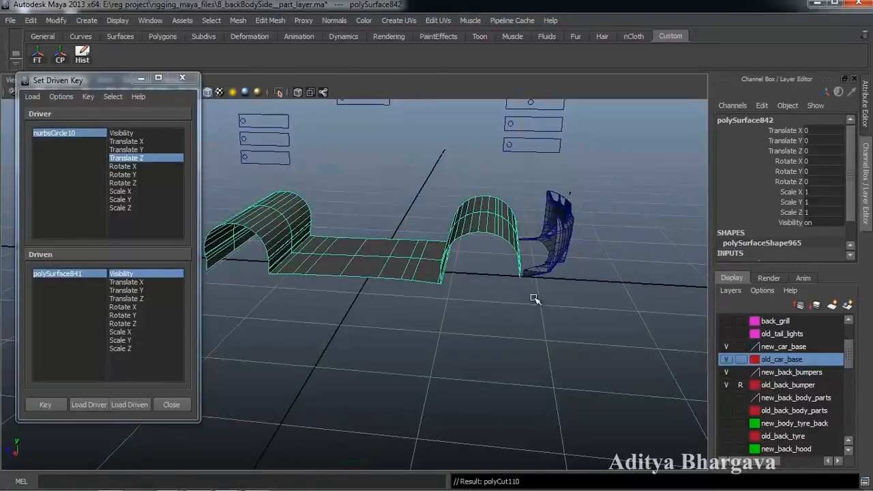
- Turn on Delete Faces for polyCut110 to remove the cut-off part of the new base
{"action": "key", "text": "w"}
{"action": "middle_click_drag", "start_coordinate": [537, 273], "coordinate": [548, 307], "text": "alt"}
{"action": "right_click_drag", "start_coordinate": [547, 307], "coordinate": [540, 314], "text": "alt"}
{"action": "key", "text": "ctrl+a"}
{"action": "middle_click_drag", "start_coordinate": [537, 275], "coordinate": [559, 300], "text": "alt"}
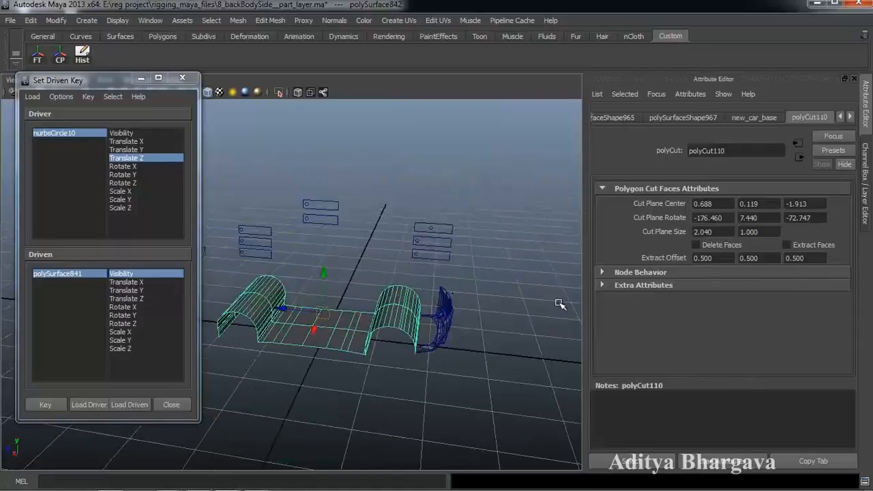
{"action": "left_click", "coordinate": [695, 244]}
{"action": "left_click", "coordinate": [455, 357]}
{"action": "middle_click_drag", "start_coordinate": [457, 360], "coordinate": [513, 358], "text": "alt"}
- Load polyCut110 as driven and key Cut Plane Center Z at -1.913
{"action": "left_click", "coordinate": [140, 407]}
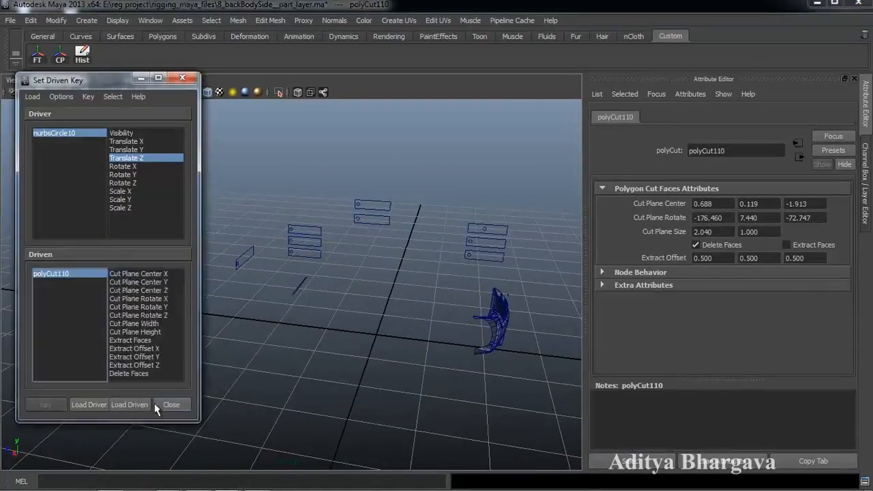
{"action": "middle_click_drag", "start_coordinate": [449, 383], "coordinate": [431, 388], "text": "alt"}
{"action": "left_click_drag", "start_coordinate": [431, 388], "coordinate": [418, 371], "text": "alt"}
{"action": "middle_click_drag", "start_coordinate": [419, 370], "coordinate": [413, 398], "text": "alt"}
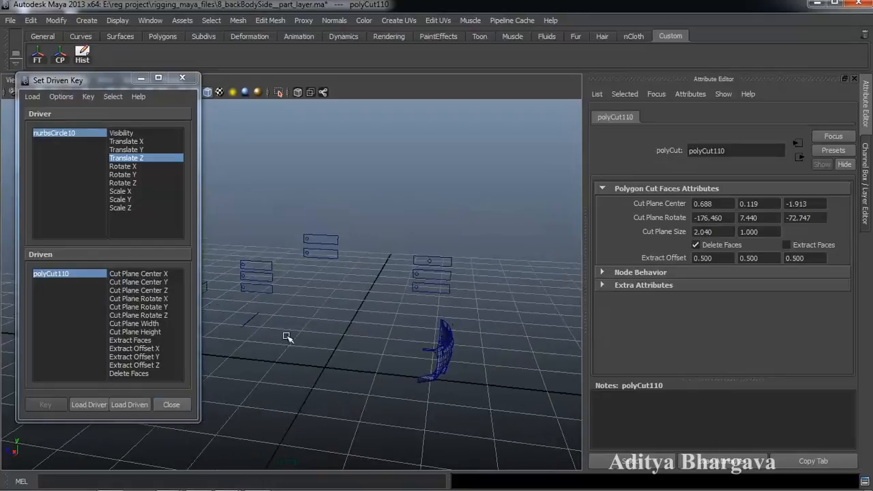
{"action": "left_click", "coordinate": [163, 290]}
{"action": "middle_click_drag", "start_coordinate": [394, 327], "coordinate": [384, 341], "text": "alt"}
{"action": "left_click", "coordinate": [45, 406]}
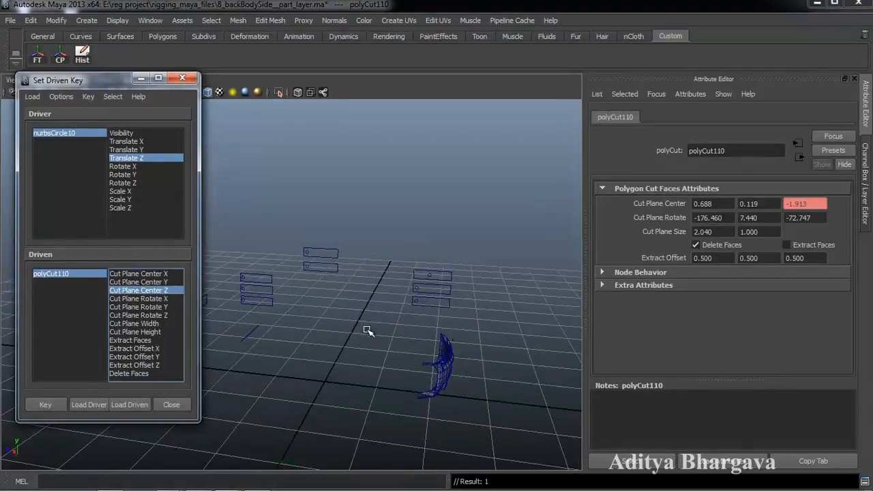
{"action": "key", "text": "ctrl+a"}
{"action": "mouse_move", "coordinate": [400, 323]}
{"action": "middle_mouse_down", "text": "alt"}
{"action": "mouse_move", "coordinate": [401, 307]}
{"action": "mouse_move", "coordinate": [405, 318]}
{"action": "middle_mouse_up", "text": "alt"}
- Slide nurbsCircle10 along Z and key Cut Plane Center Z at 6.287
{"action": "left_click", "coordinate": [522, 246]}
{"action": "left_click_drag", "start_coordinate": [499, 247], "coordinate": [522, 253]}
{"action": "left_click_drag", "start_coordinate": [478, 330], "coordinate": [471, 304], "text": "alt"}
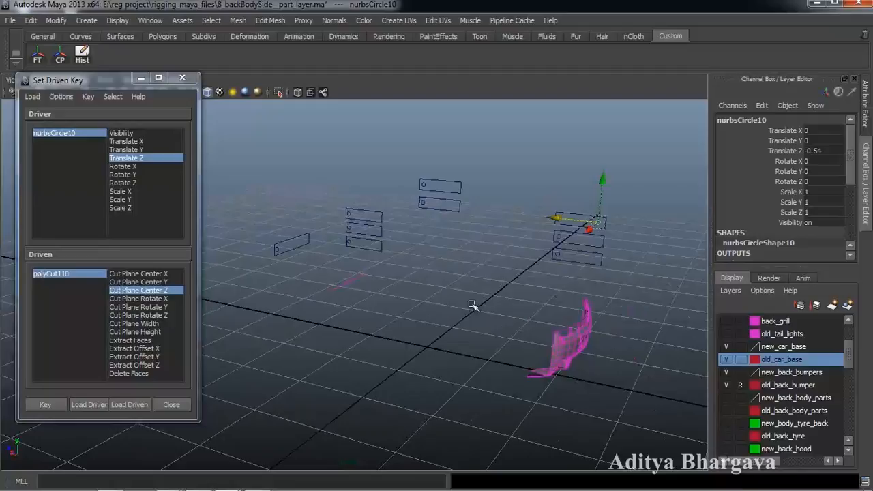
{"action": "left_click", "coordinate": [91, 273]}
{"action": "middle_click_drag", "start_coordinate": [547, 316], "coordinate": [544, 294], "text": "alt"}
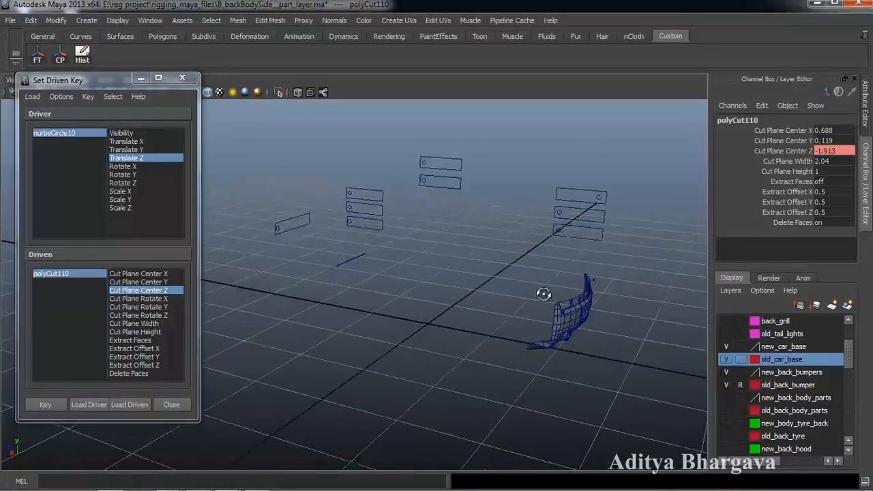
{"action": "left_click", "coordinate": [787, 151]}
{"action": "middle_click_drag", "start_coordinate": [588, 278], "coordinate": [641, 278]}
{"action": "left_click_drag", "start_coordinate": [565, 305], "coordinate": [496, 333], "text": "alt"}
{"action": "left_click", "coordinate": [42, 405]}
- Inspect the trimmed new base from several angles and close the Set Driven Key window
{"action": "scroll", "coordinate": [534, 345], "scroll_direction": "up", "scroll_amount": 3}
{"action": "middle_click_drag", "start_coordinate": [545, 328], "coordinate": [516, 327], "text": "alt"}
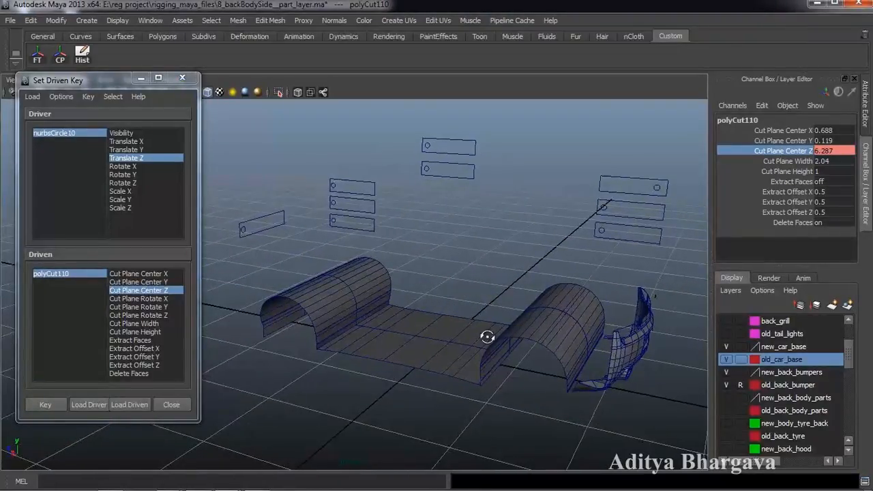
{"action": "mouse_move", "coordinate": [504, 331]}
{"action": "left_mouse_down", "text": "alt"}
{"action": "mouse_move", "coordinate": [515, 344]}
{"action": "mouse_move", "coordinate": [507, 343]}
{"action": "left_mouse_up", "text": "alt"}
{"action": "middle_click_drag", "start_coordinate": [507, 343], "coordinate": [520, 323], "text": "alt"}
{"action": "scroll", "coordinate": [511, 339], "scroll_direction": "down", "scroll_amount": 3}
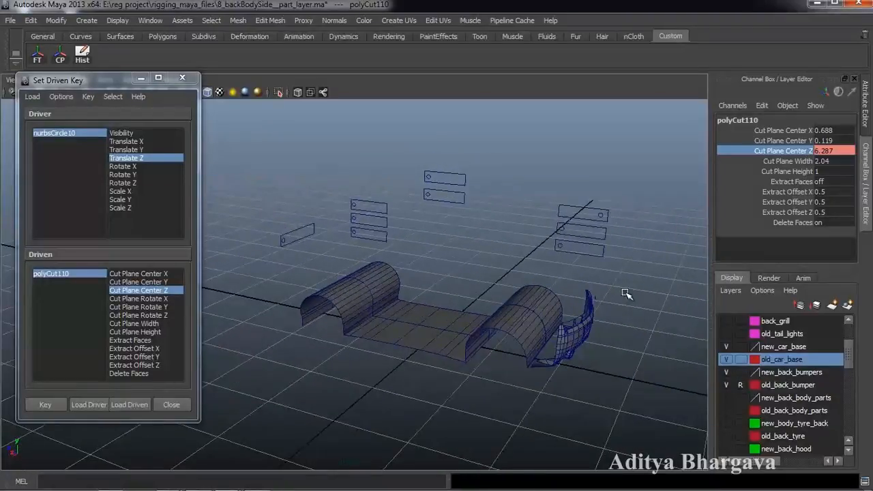
{"action": "left_click_drag", "start_coordinate": [593, 315], "coordinate": [437, 307], "text": "alt"}
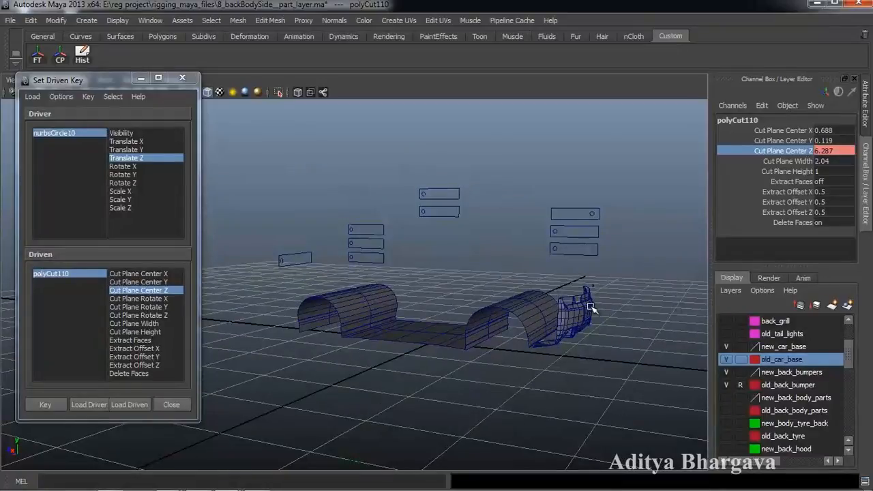
{"action": "mouse_move", "coordinate": [466, 273]}
{"action": "left_mouse_down", "text": "alt"}
{"action": "mouse_move", "coordinate": [493, 279]}
{"action": "mouse_move", "coordinate": [475, 255]}
{"action": "mouse_move", "coordinate": [461, 280]}
{"action": "left_mouse_up", "text": "alt"}
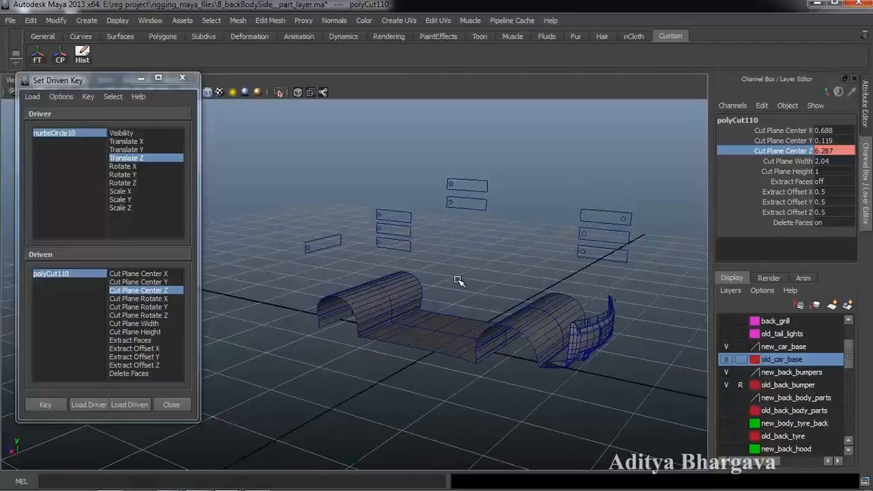
{"action": "left_click", "coordinate": [171, 405]}
{"action": "left_click_drag", "start_coordinate": [520, 304], "coordinate": [479, 335], "text": "alt"}
- Colour the new_back_bumpers and new_car_base layers green
{"action": "left_click_drag", "start_coordinate": [784, 265], "coordinate": [784, 179]}
{"action": "double_click", "coordinate": [788, 284]}
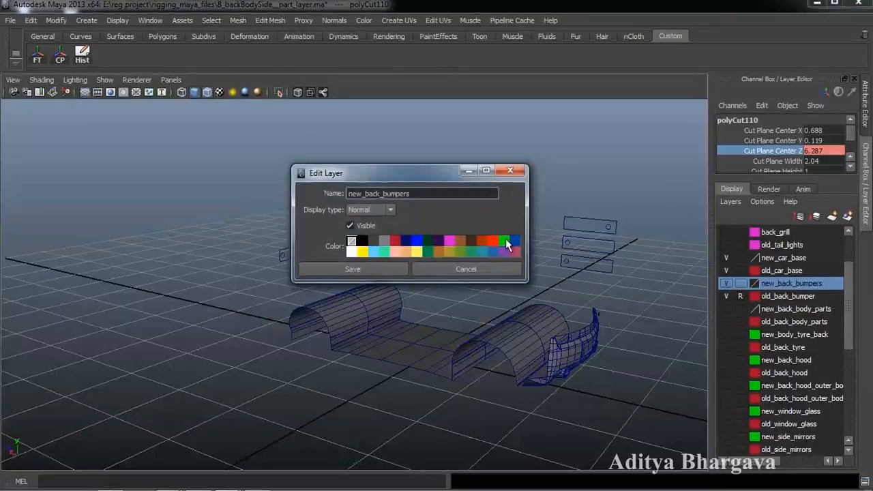
{"action": "left_click", "coordinate": [371, 266]}
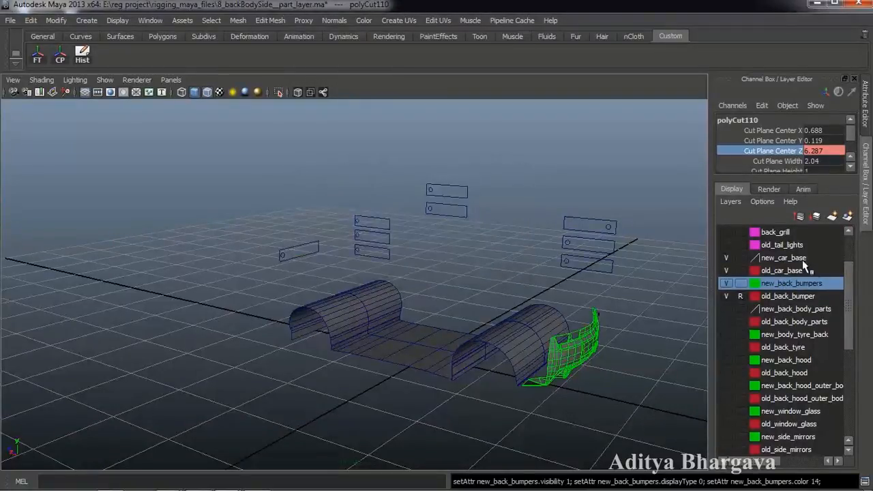
{"action": "double_click", "coordinate": [784, 258]}
{"action": "left_click", "coordinate": [503, 240]}
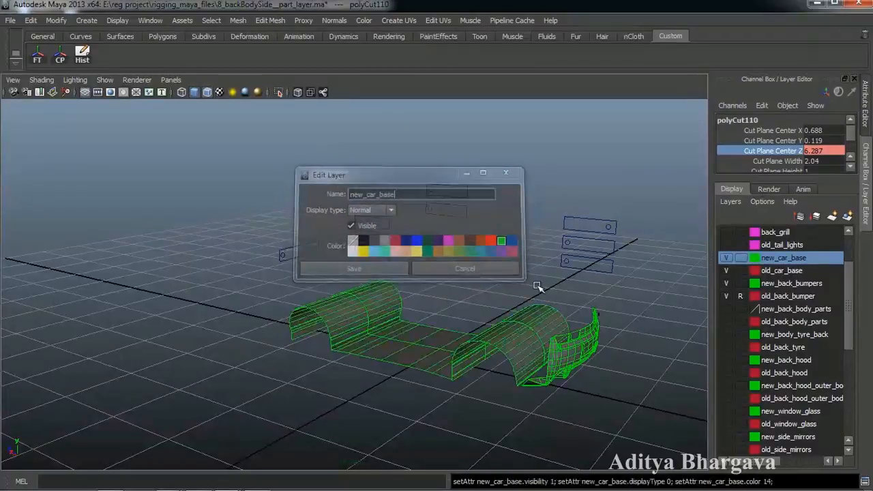
- Hide the new_car_base, new_back_bumpers and new_back_body_parts layers
{"action": "left_click_drag", "start_coordinate": [620, 298], "coordinate": [628, 305], "text": "alt"}
{"action": "left_click", "coordinate": [643, 305]}
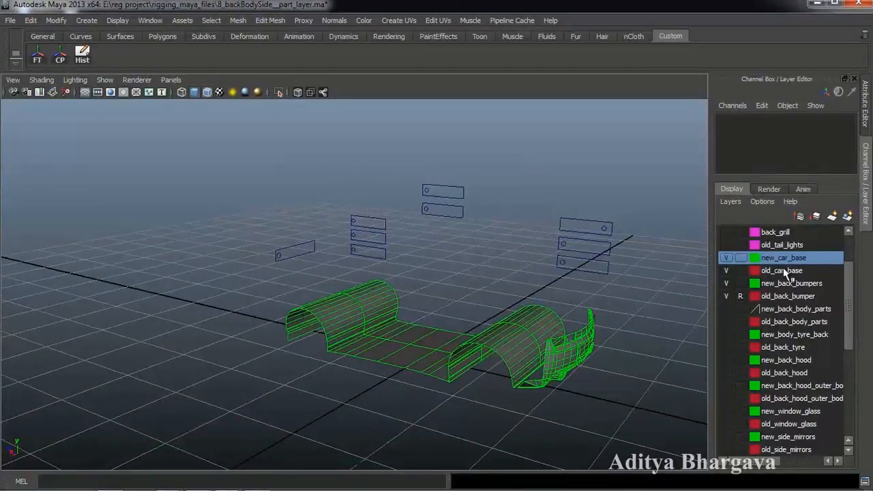
{"action": "left_click", "coordinate": [722, 259]}
{"action": "left_click", "coordinate": [724, 284]}
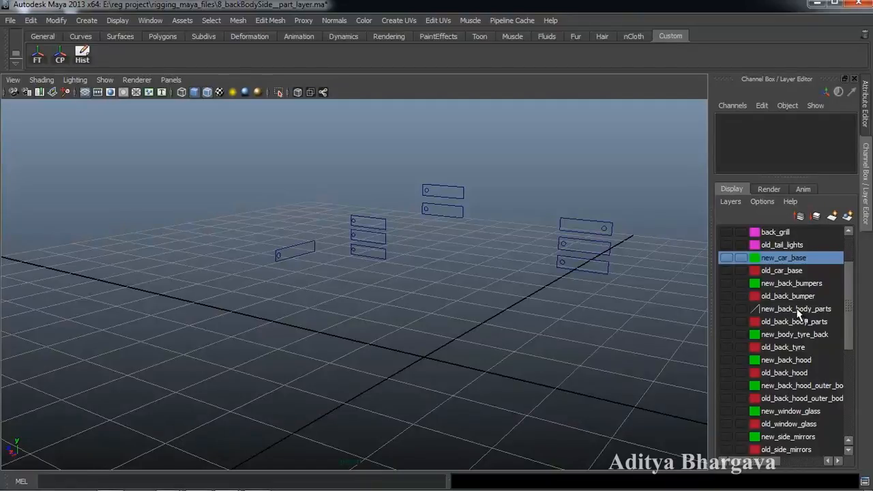
{"action": "left_click", "coordinate": [796, 308]}
{"action": "left_click", "coordinate": [727, 309]}
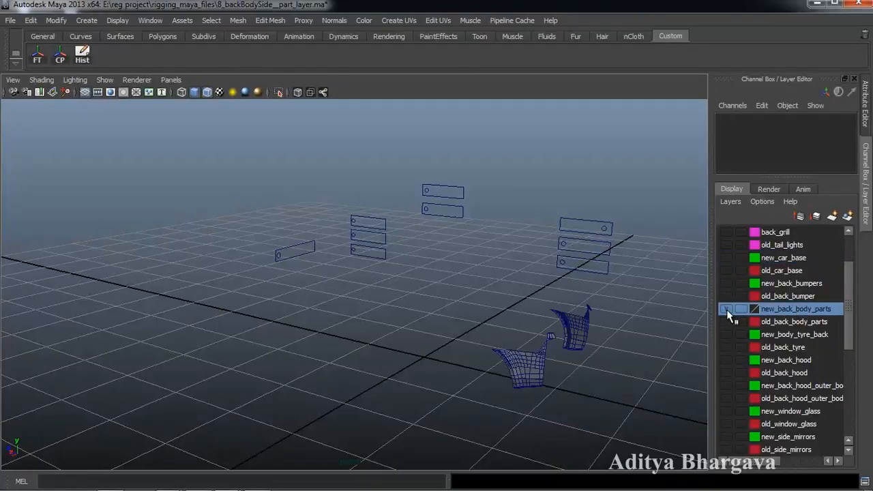
{"action": "left_click", "coordinate": [726, 308]}
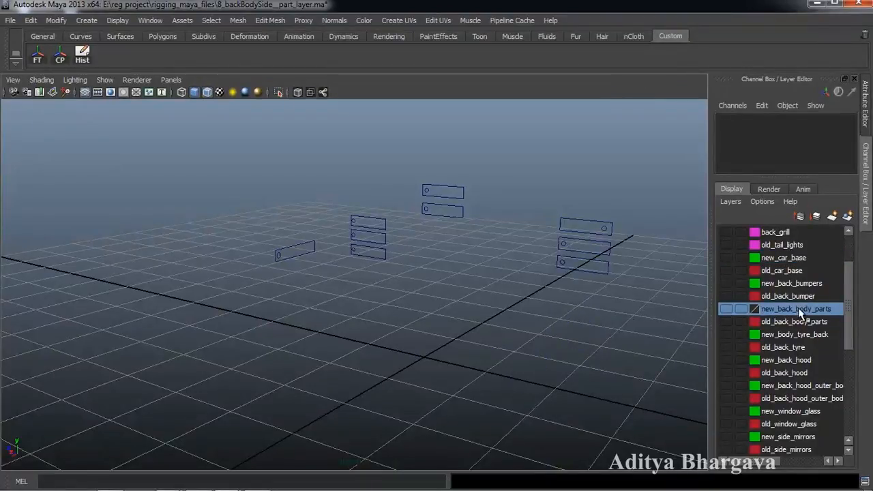
- Colour the new_back_body_parts layer green and save it
{"action": "double_click", "coordinate": [797, 307]}
{"action": "left_click", "coordinate": [503, 241]}
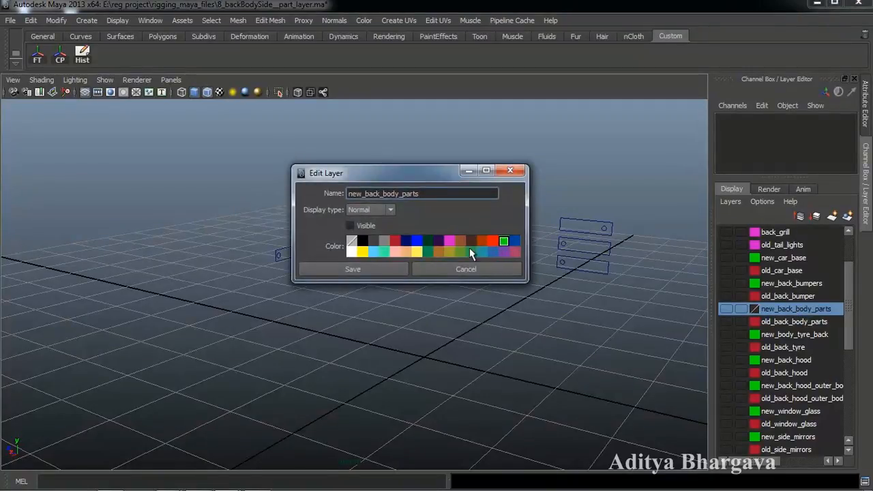
{"action": "left_click", "coordinate": [385, 269]}
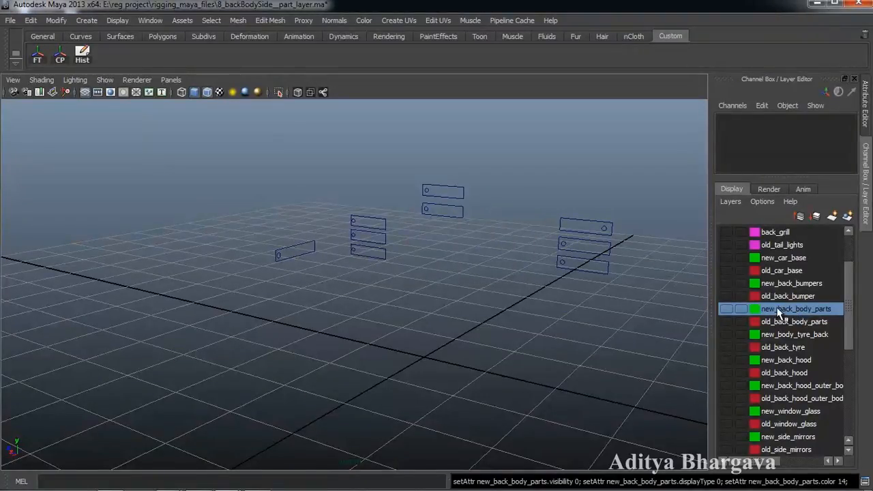
{"action": "scroll", "coordinate": [787, 300], "scroll_direction": "up", "scroll_amount": 2}
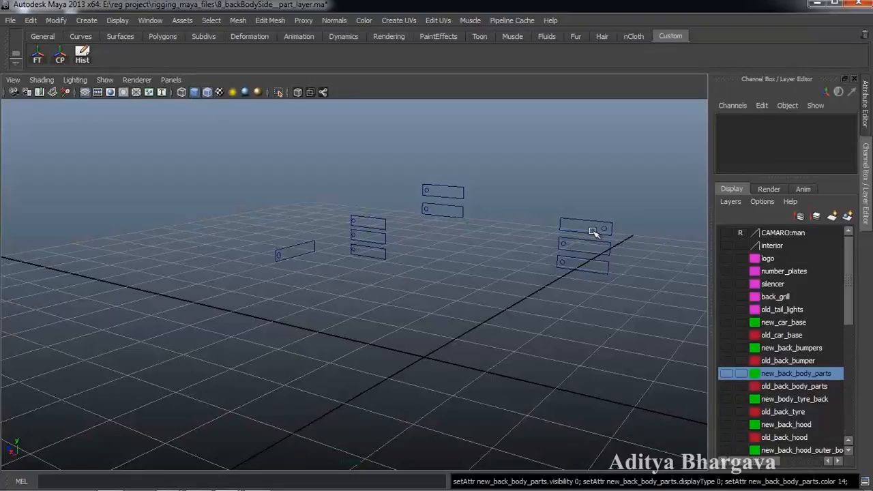
{"action": "left_click", "coordinate": [795, 307]}
{"action": "left_click", "coordinate": [790, 296]}
{"action": "left_click", "coordinate": [788, 283]}
{"action": "left_click", "coordinate": [788, 270]}
{"action": "left_click", "coordinate": [788, 259]}
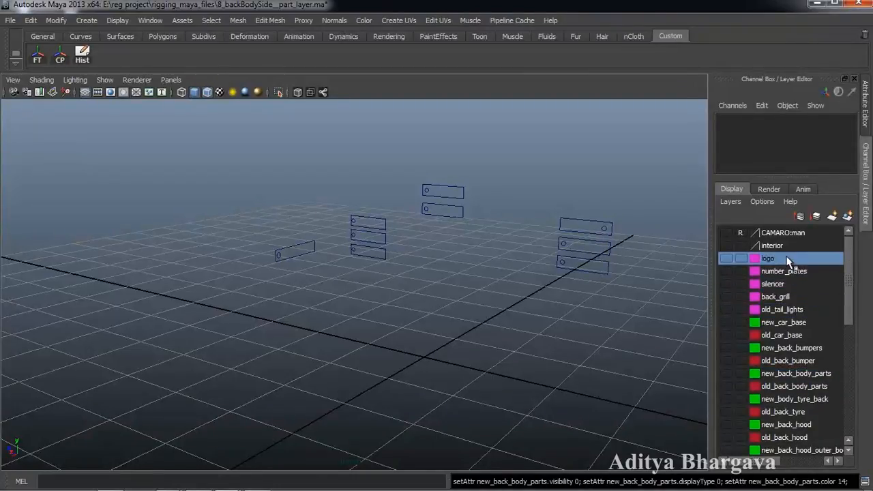
{"action": "left_click", "coordinate": [791, 307]}
{"action": "scroll", "coordinate": [791, 307], "scroll_direction": "down", "scroll_amount": 8}
{"action": "left_click", "coordinate": [792, 296]}
{"action": "left_click", "coordinate": [792, 308]}
{"action": "left_click", "coordinate": [796, 321]}
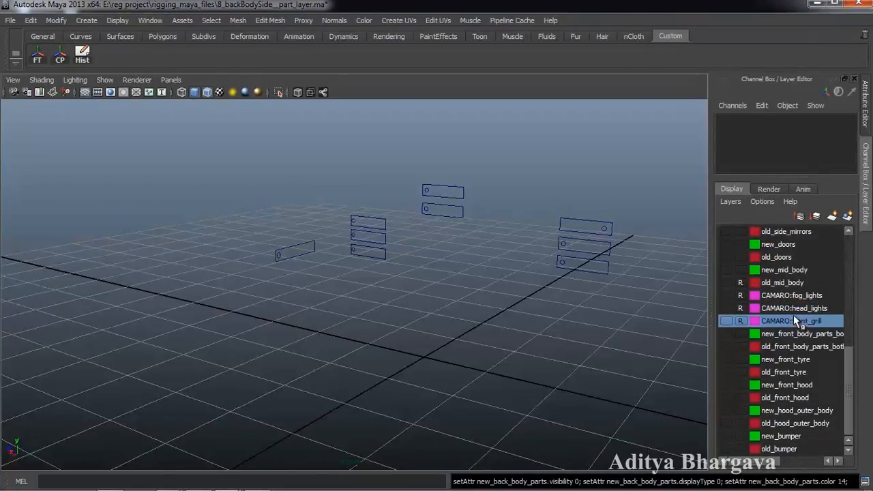
{"action": "scroll", "coordinate": [793, 314], "scroll_direction": "up", "scroll_amount": 10}
{"action": "scroll", "coordinate": [789, 307], "scroll_direction": "down", "scroll_amount": 9}
{"action": "scroll", "coordinate": [789, 307], "scroll_direction": "down", "scroll_amount": 1}
{"action": "scroll", "coordinate": [789, 307], "scroll_direction": "up", "scroll_amount": 8}
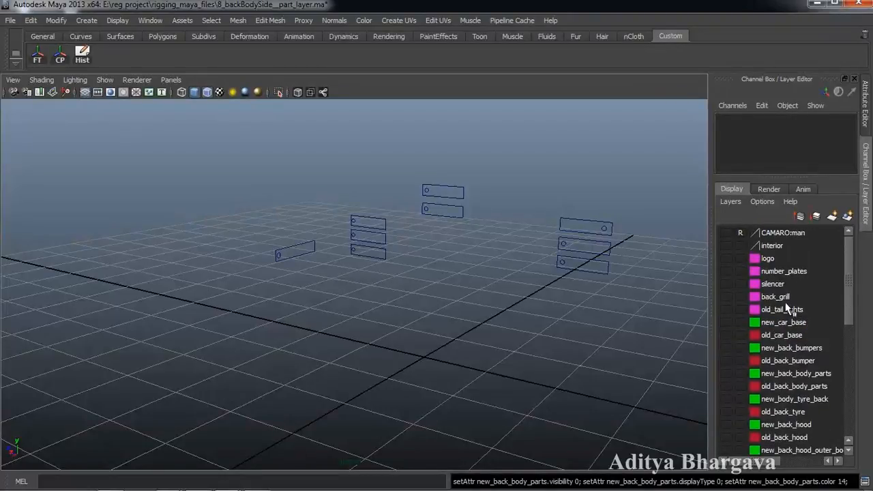
{"action": "left_click_drag", "start_coordinate": [531, 315], "coordinate": [556, 317], "text": "alt"}
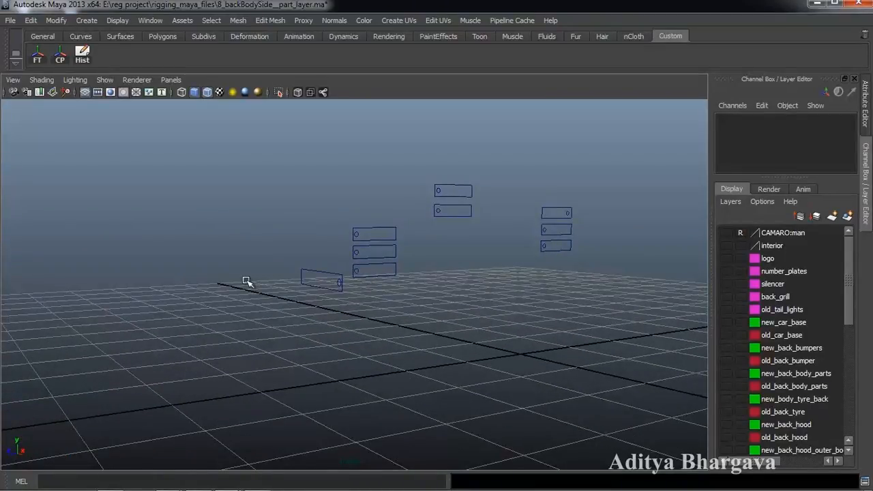
{"action": "left_click_drag", "start_coordinate": [487, 323], "coordinate": [470, 283], "text": "alt"}
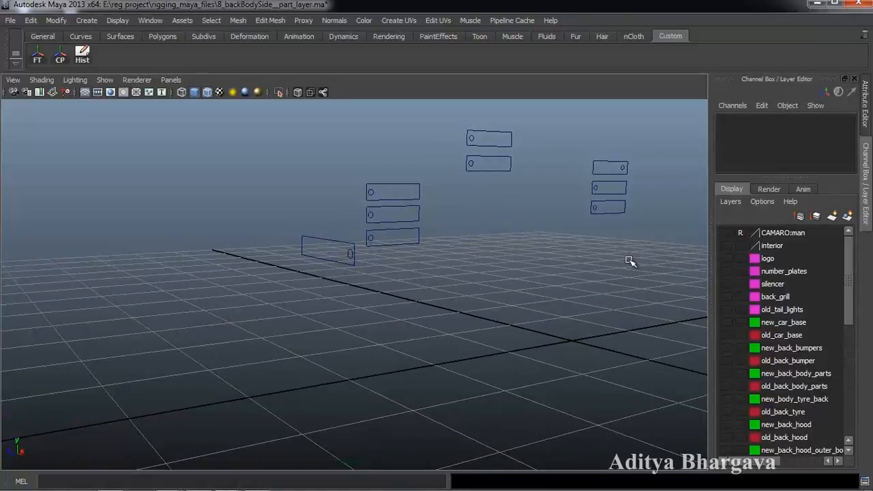